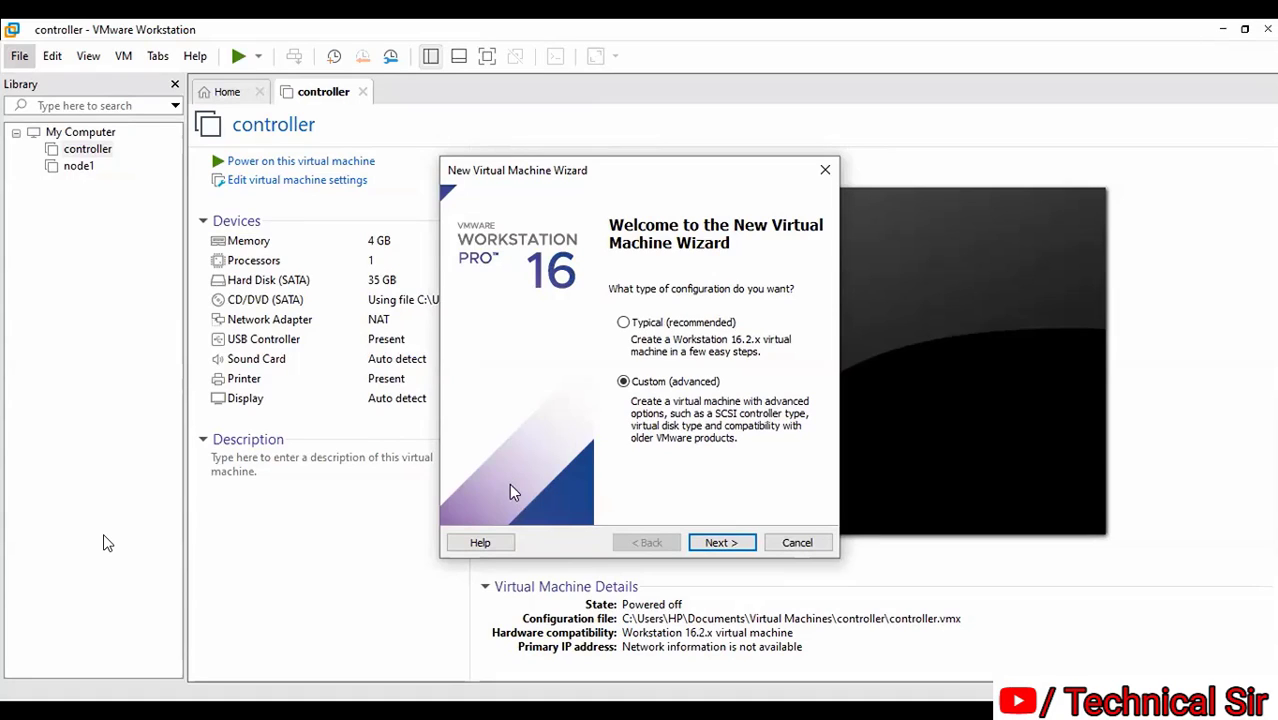
Start the custom setup and keep Workstation 16.2.x hardware compatibility
{"action": "left_click", "coordinate": [733, 542]}
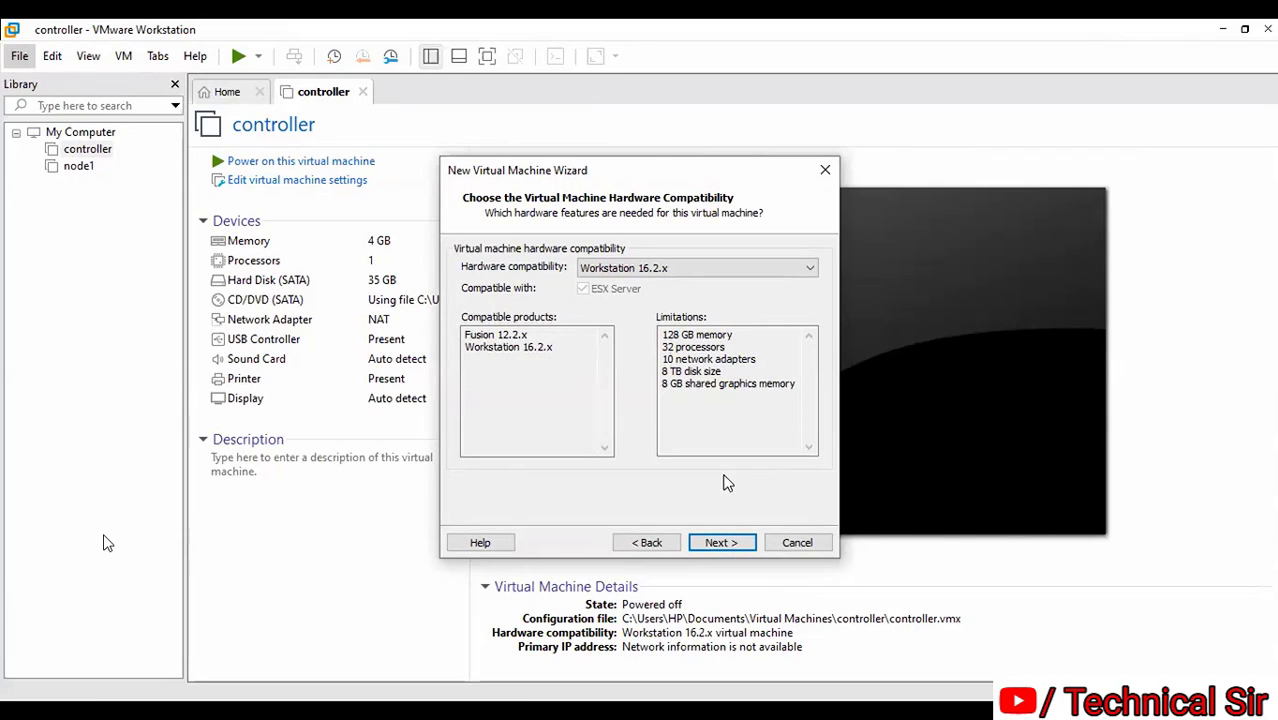
{"action": "left_click", "coordinate": [721, 542]}
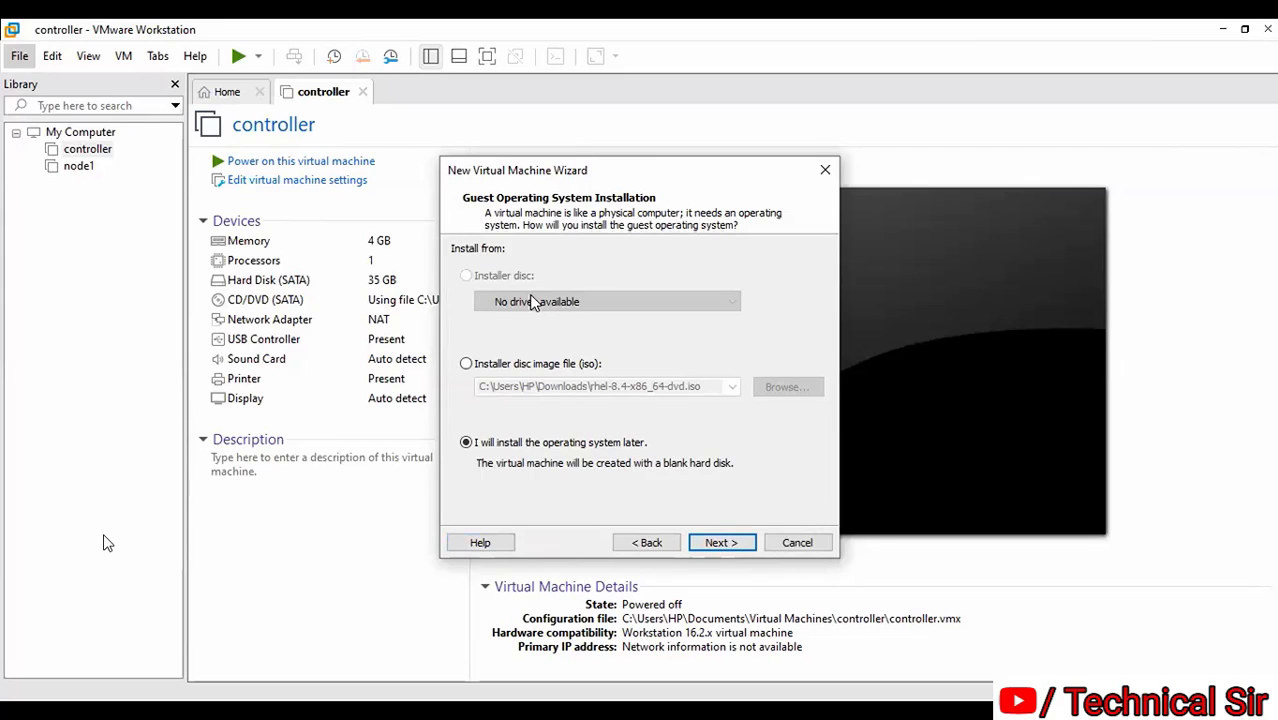
Choose 'I will install the operating system later' and continue to the guest OS choice
{"action": "left_click", "coordinate": [489, 443]}
{"action": "left_click", "coordinate": [724, 542]}
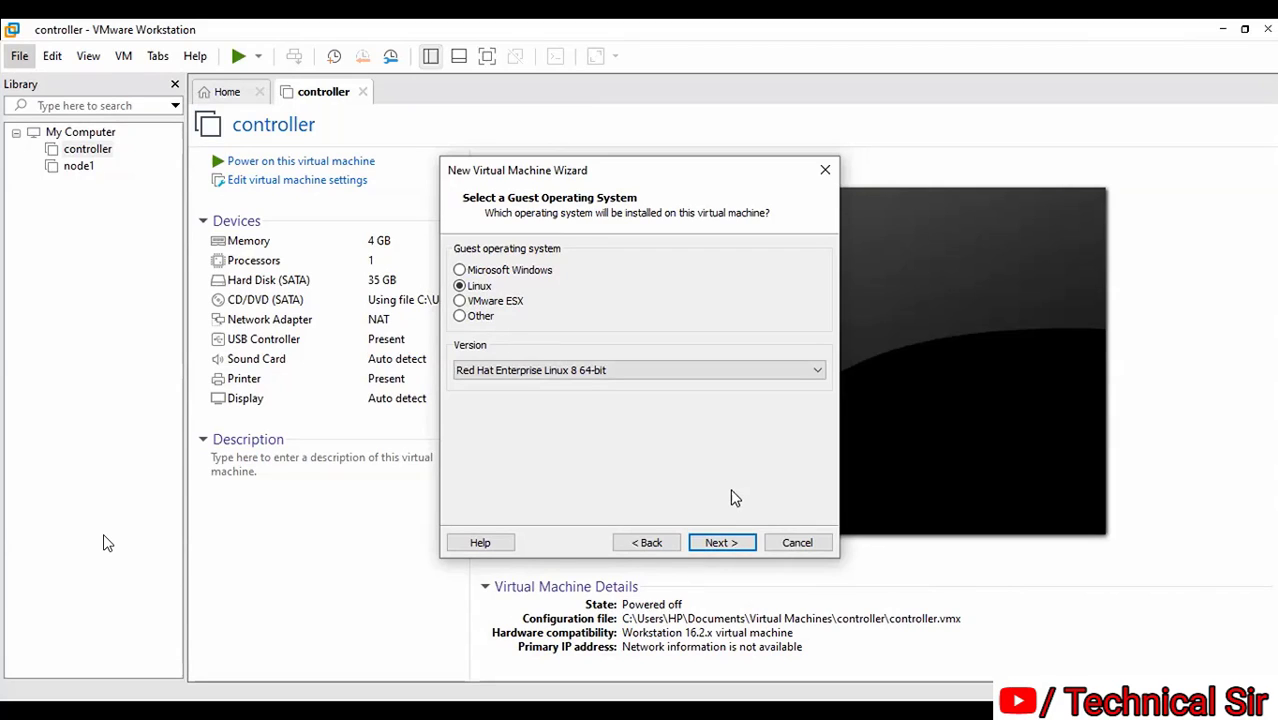
Select Linux with version Red Hat Enterprise Linux 8 64-bit as the guest operating system
{"action": "left_click", "coordinate": [482, 287]}
{"action": "left_click", "coordinate": [682, 371]}
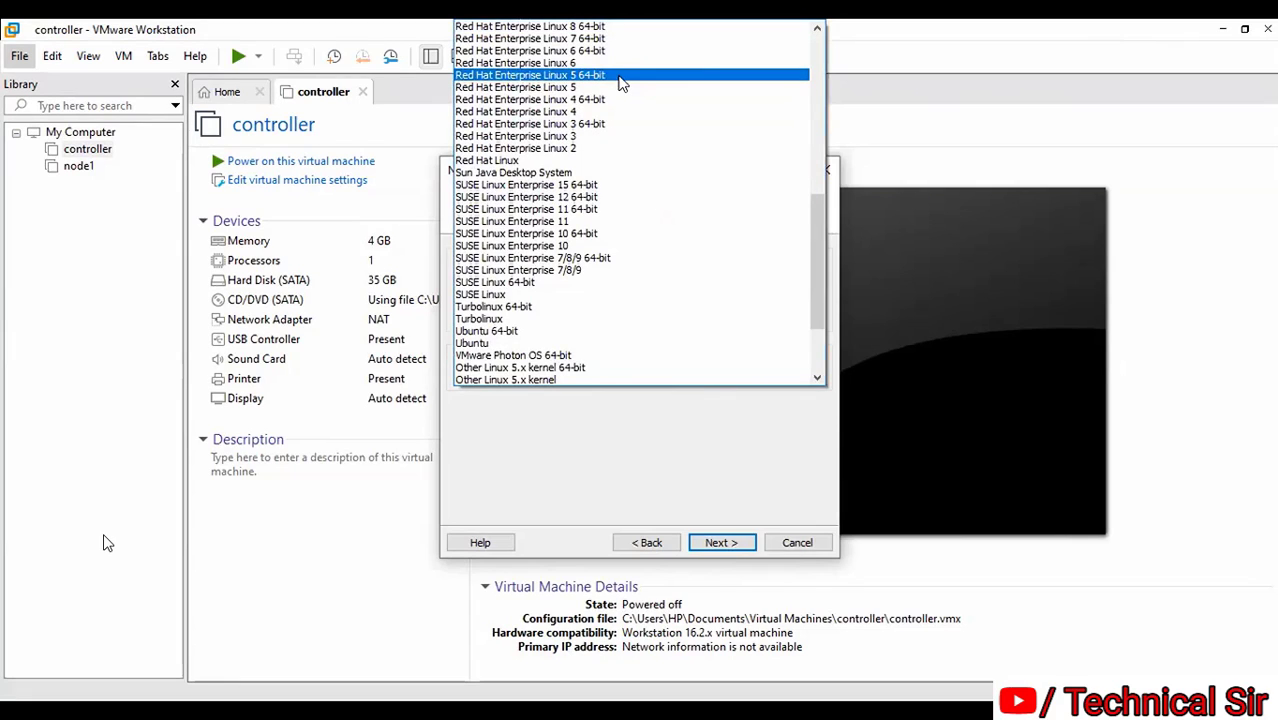
{"action": "left_click", "coordinate": [612, 470]}
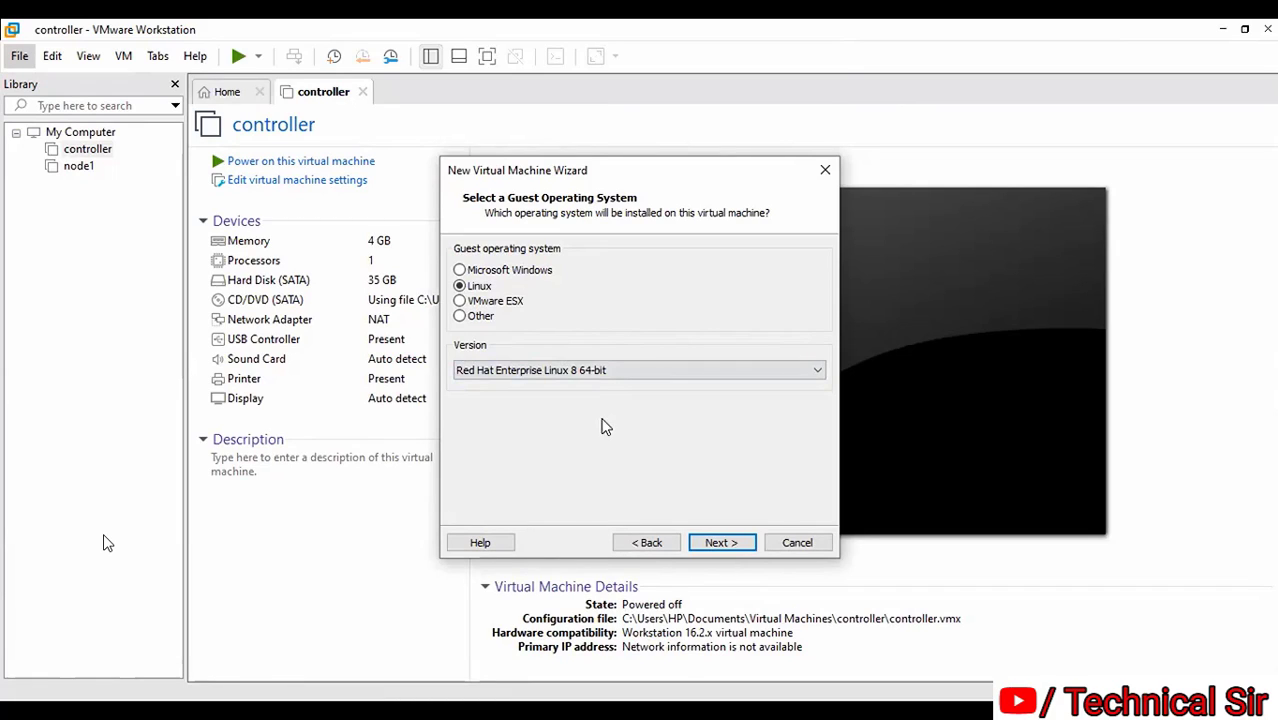
{"action": "left_click", "coordinate": [718, 543]}
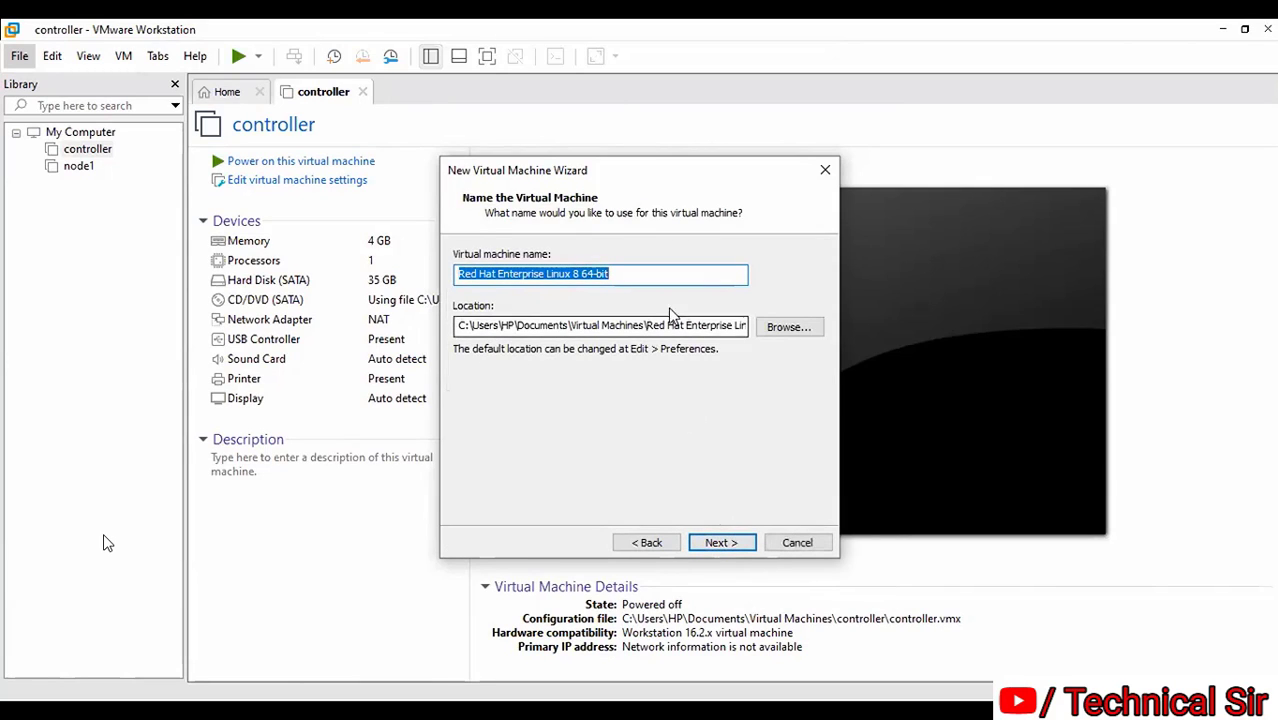
Create a new folder named 'BATCH12 LINUX' on Local Disk (E:) in the location picker
{"action": "left_click", "coordinate": [673, 271]}
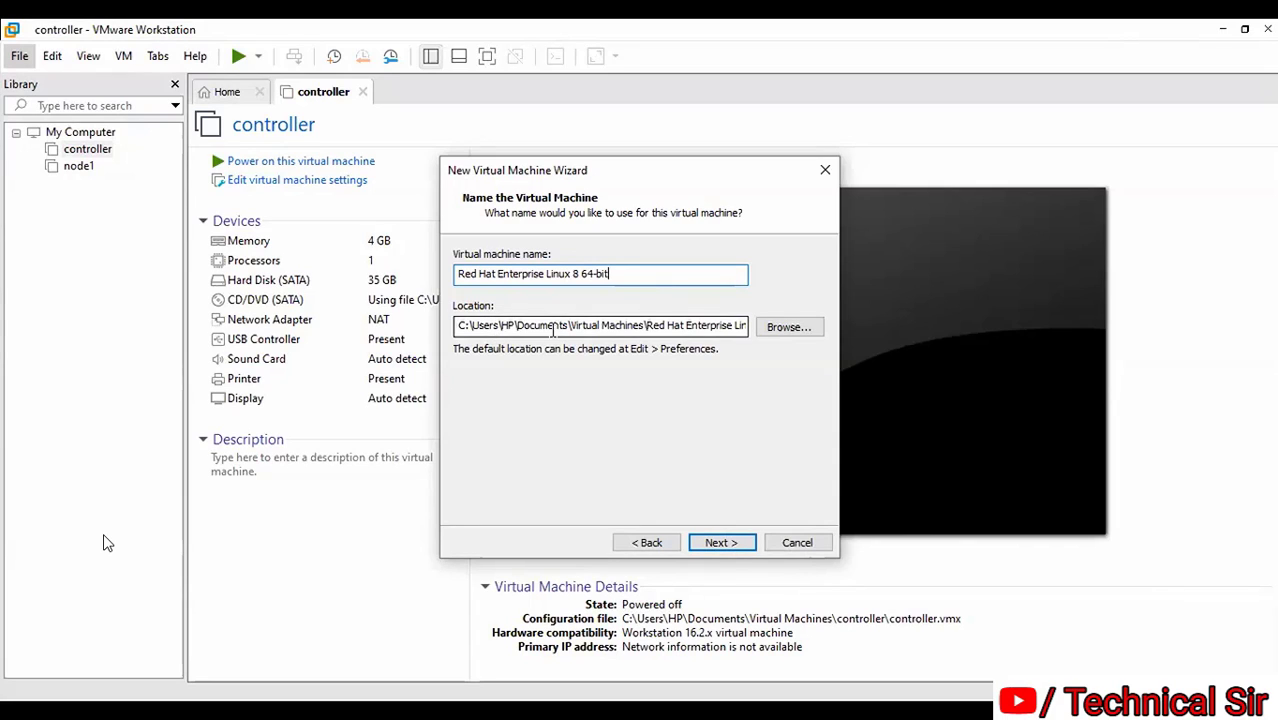
{"action": "left_click", "coordinate": [785, 327]}
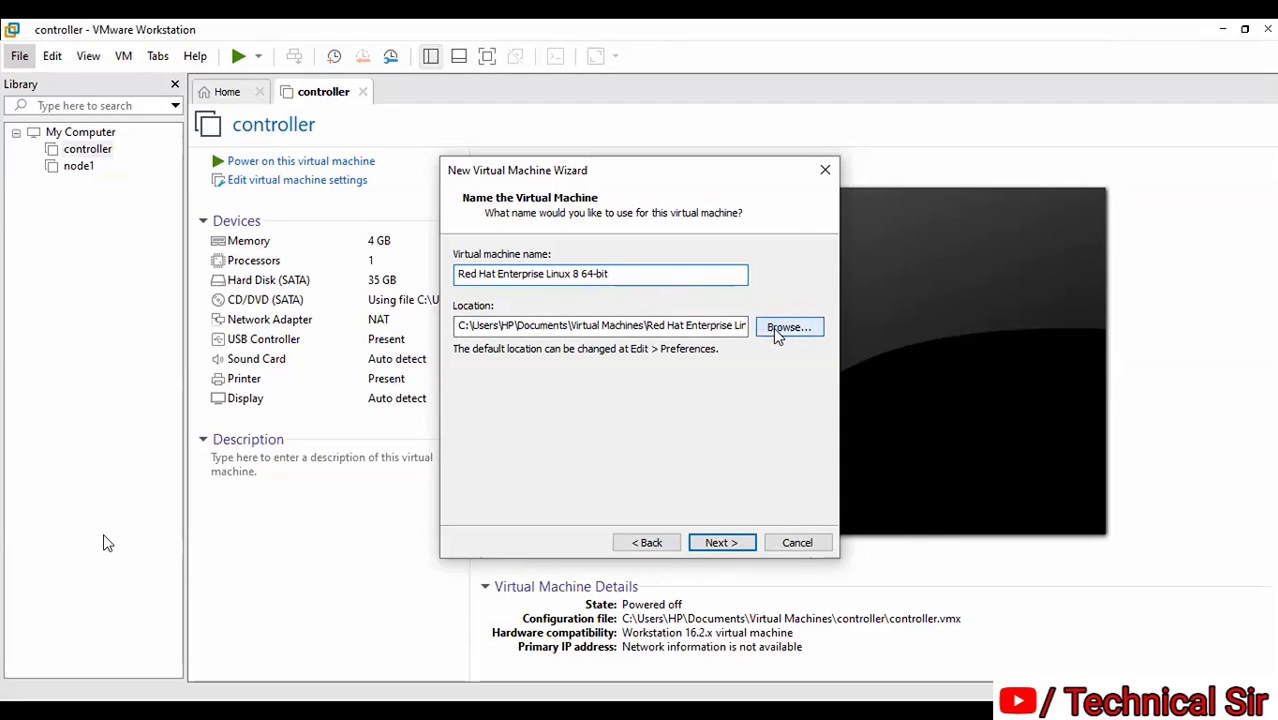
{"action": "left_click_drag", "start_coordinate": [768, 326], "coordinate": [768, 384]}
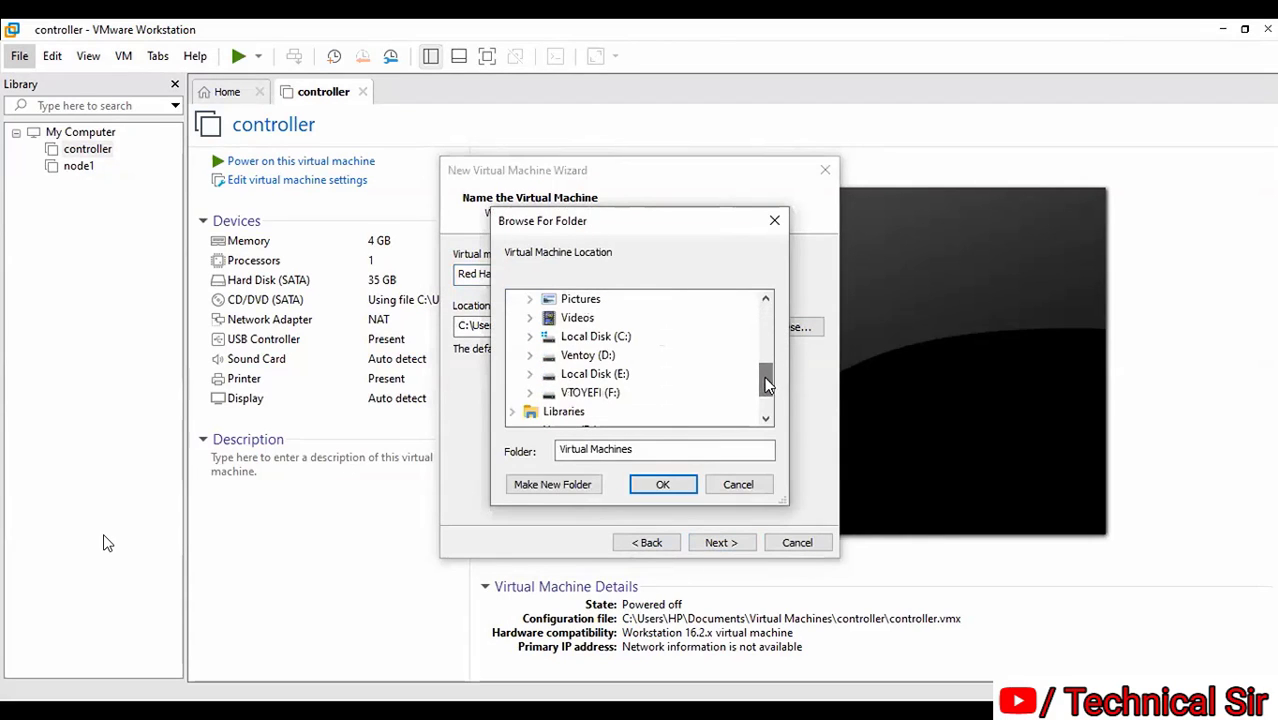
{"action": "left_click", "coordinate": [600, 375]}
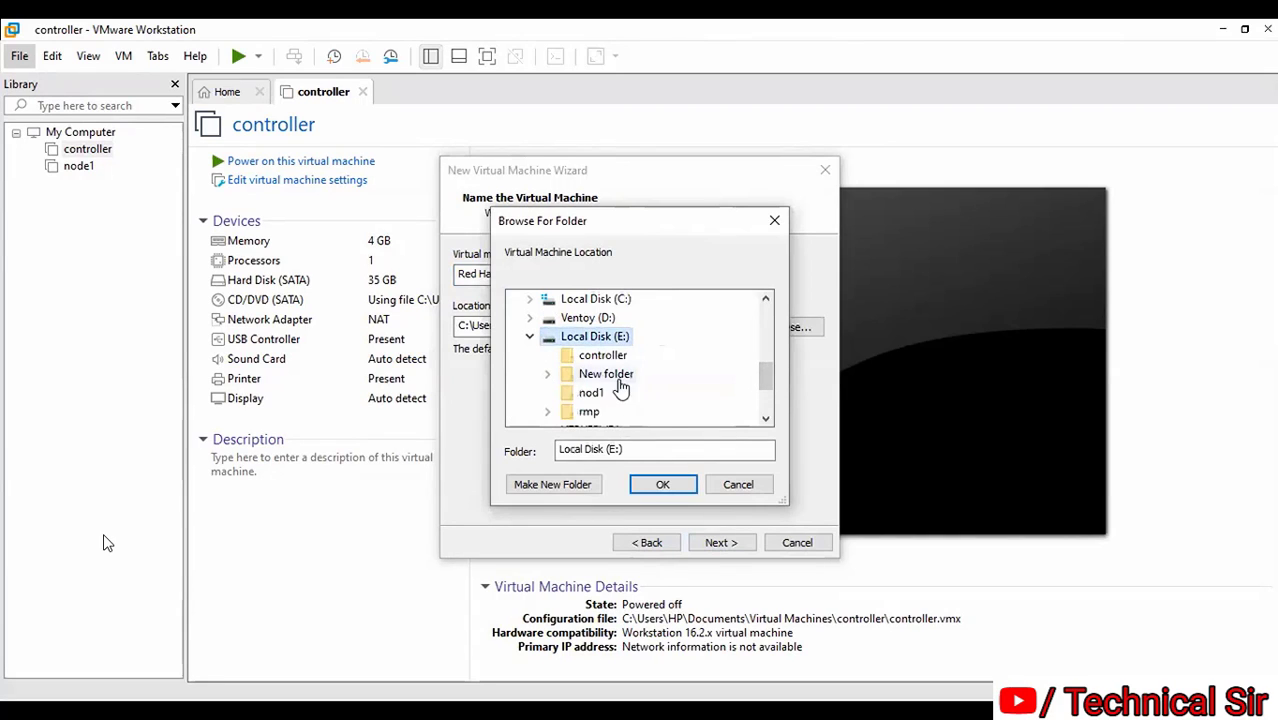
{"action": "left_click", "coordinate": [560, 485]}
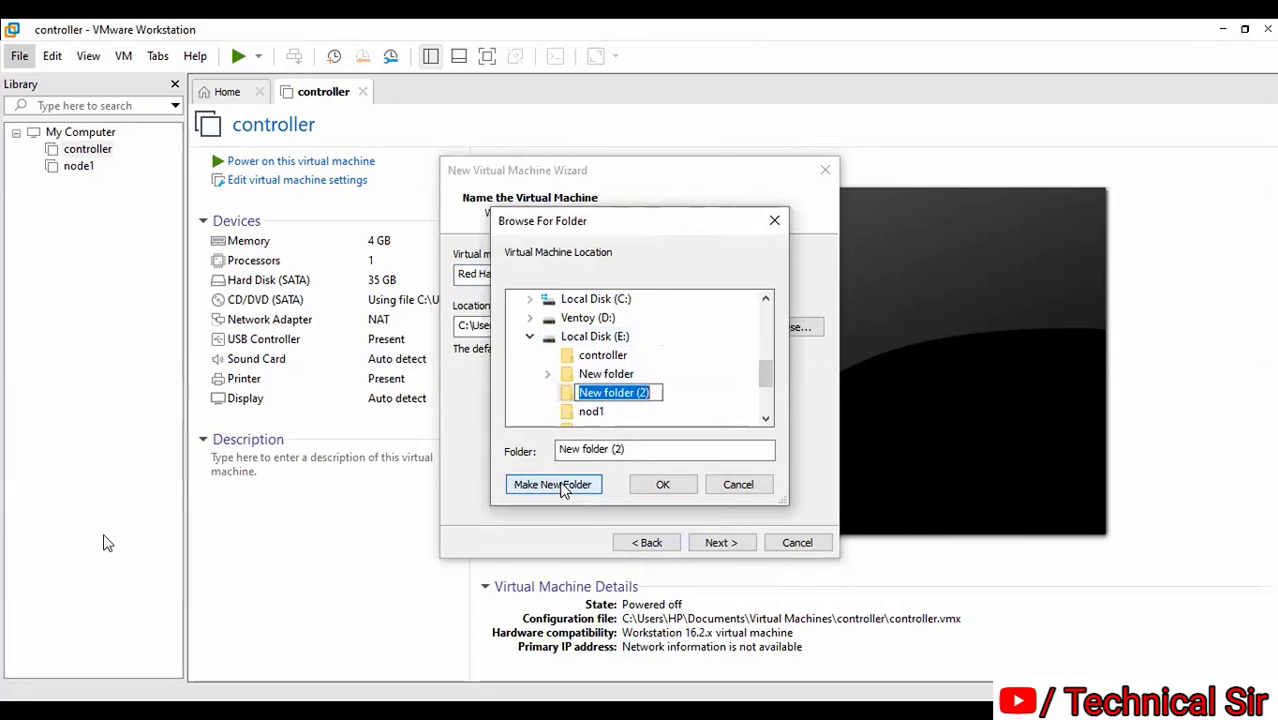
{"action": "type", "text": "BATCH"}
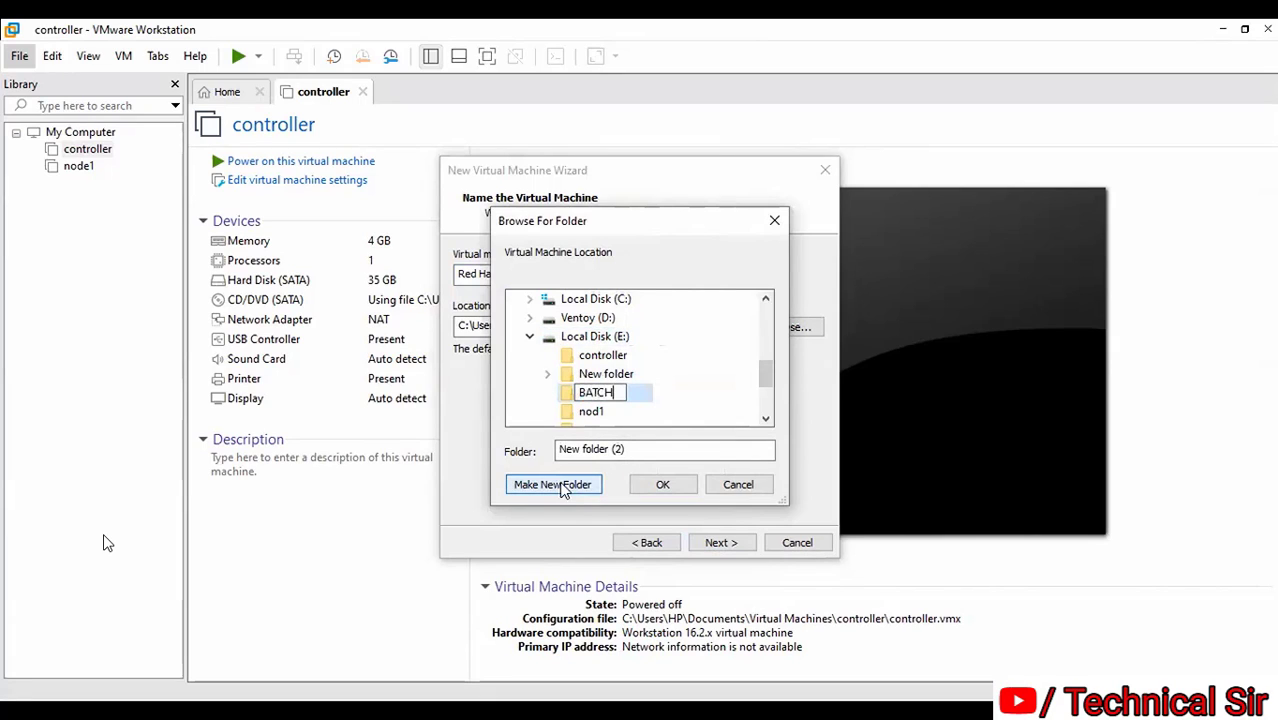
{"action": "type", "text": "12 LINUX"}
{"action": "left_click", "coordinate": [662, 486]}
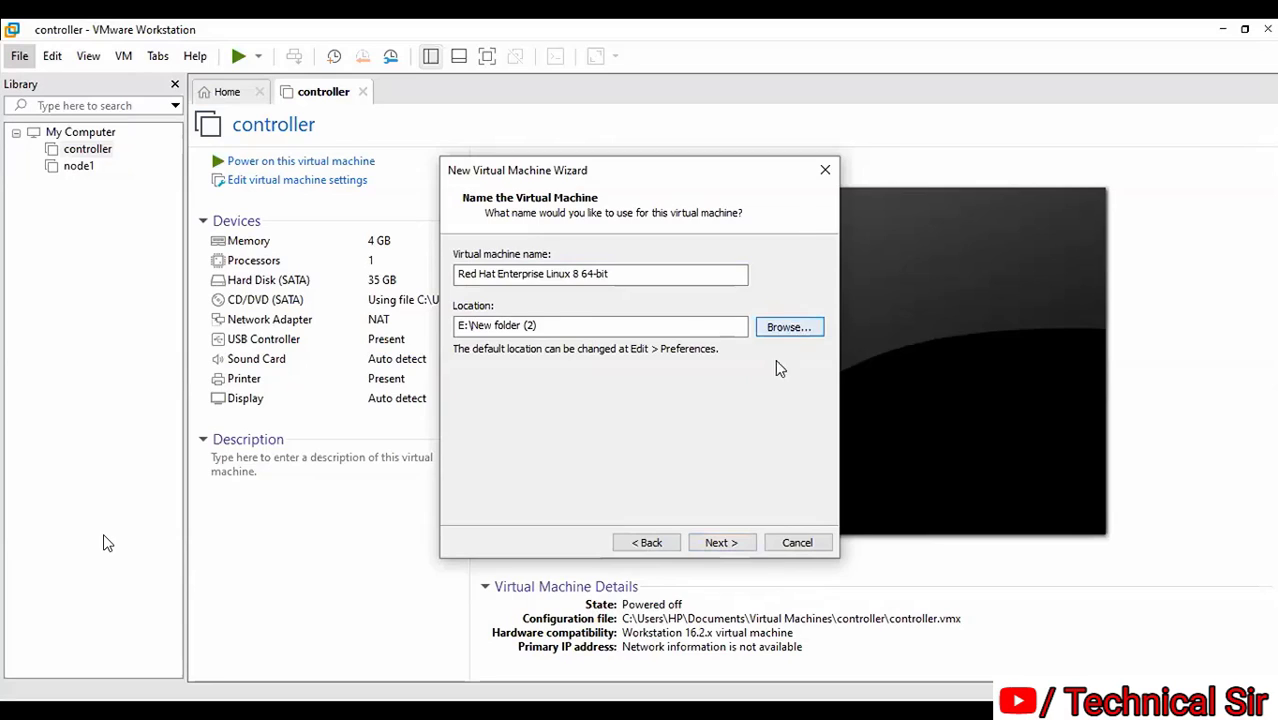
Set the virtual machine location to E:\BATCH12 LINUX
{"action": "left_click_drag", "start_coordinate": [773, 362], "coordinate": [767, 379]}
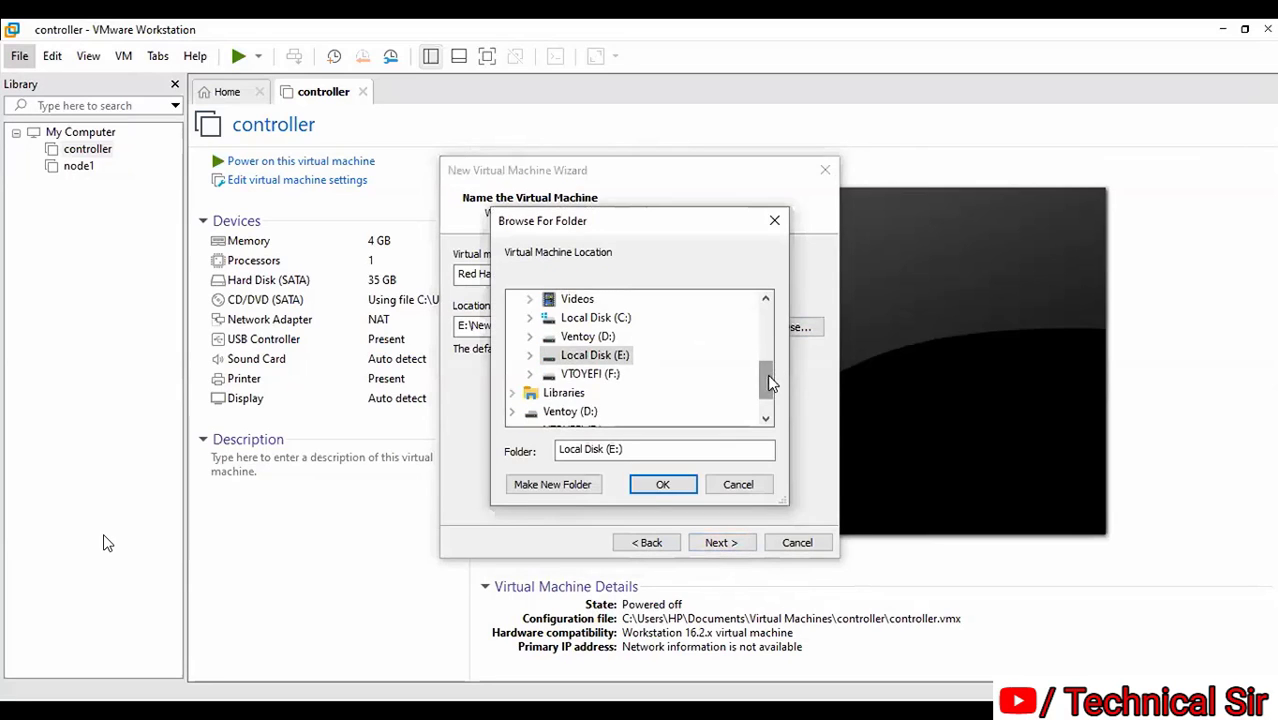
{"action": "double_click", "coordinate": [545, 358]}
{"action": "left_click", "coordinate": [648, 340]}
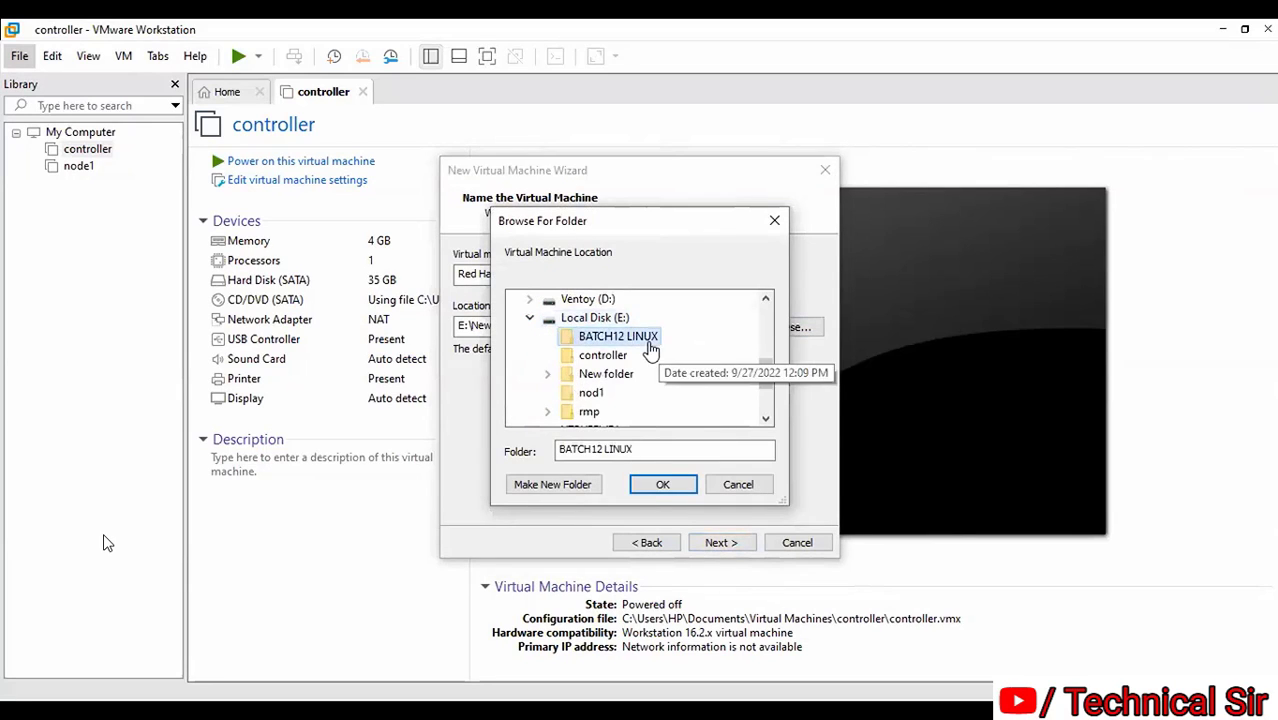
{"action": "left_click", "coordinate": [662, 485]}
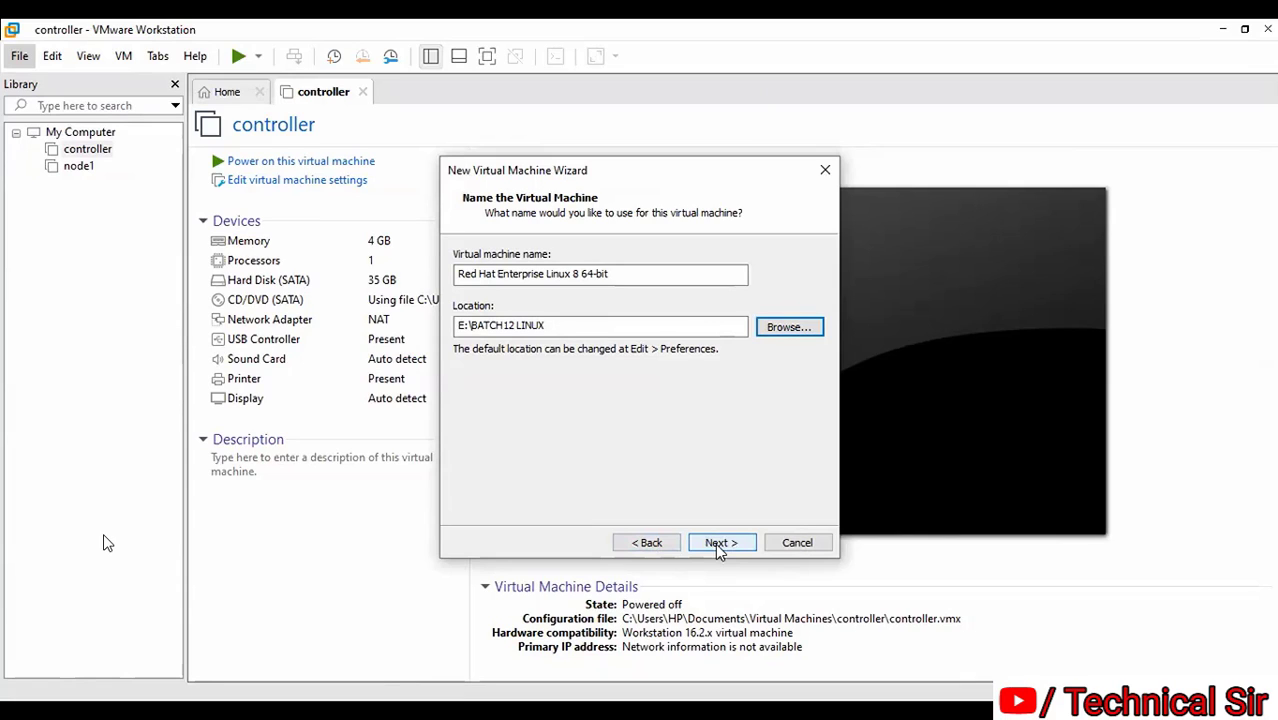
Leave the processor configuration at 1 processor with 1 core
{"action": "left_click", "coordinate": [726, 543]}
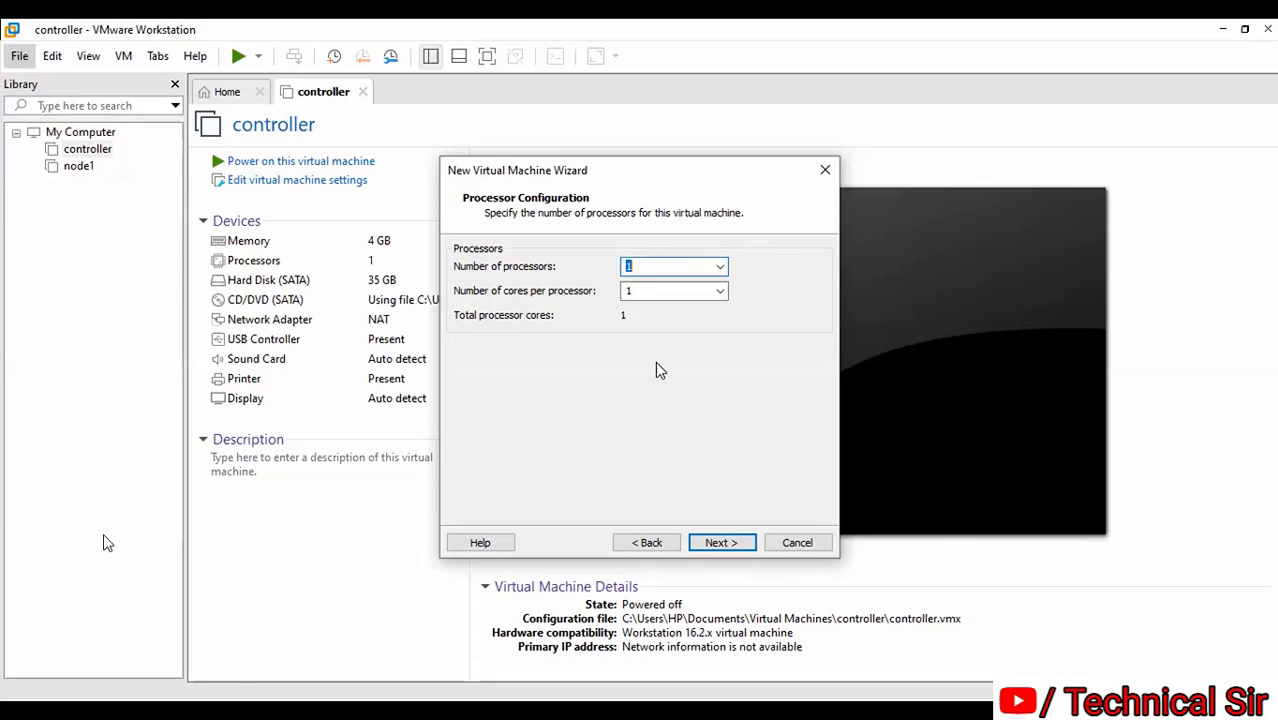
{"action": "left_click", "coordinate": [731, 541]}
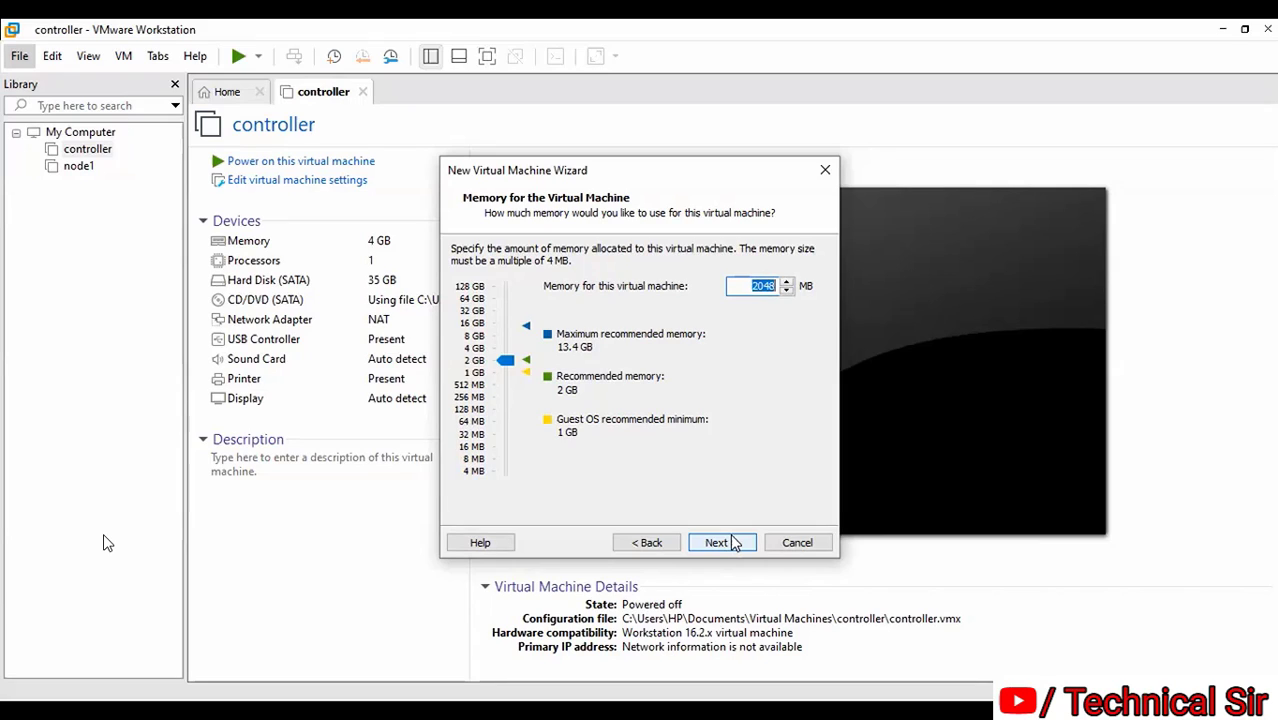
Raise the VM memory to 4096 MB and keep NAT as the network type
{"action": "left_click_drag", "start_coordinate": [511, 359], "coordinate": [510, 348]}
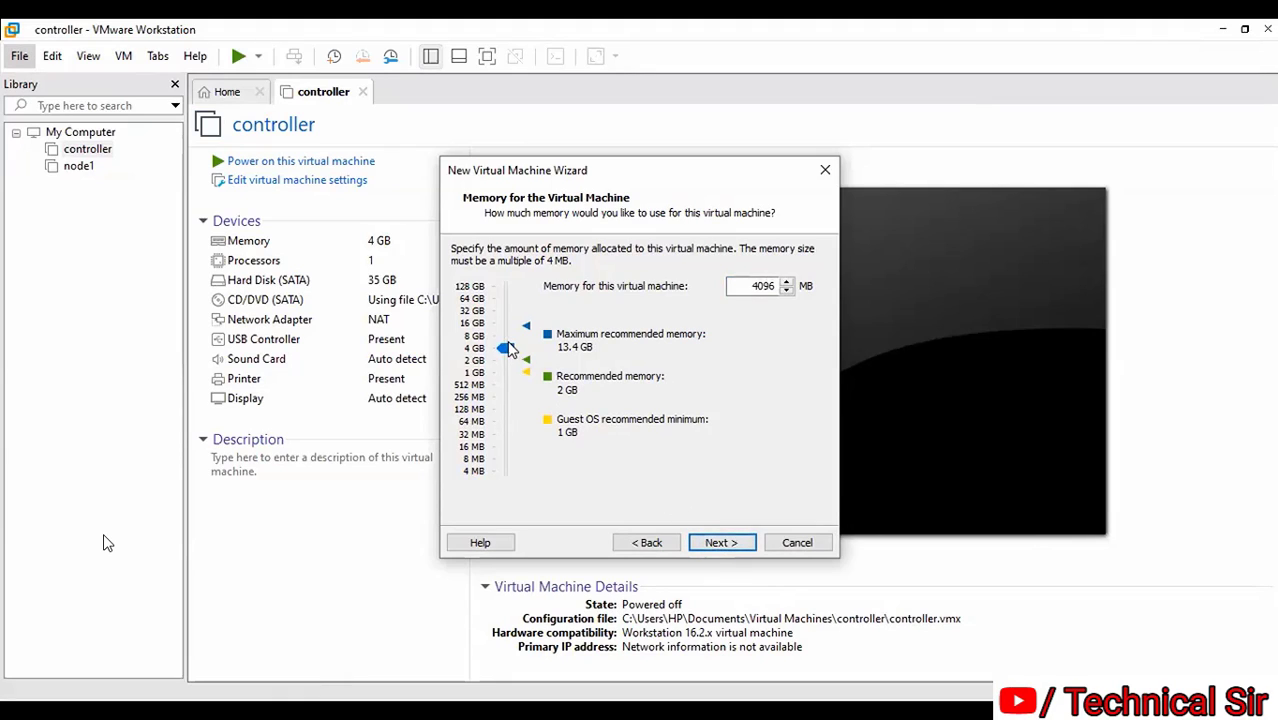
{"action": "left_click", "coordinate": [718, 545]}
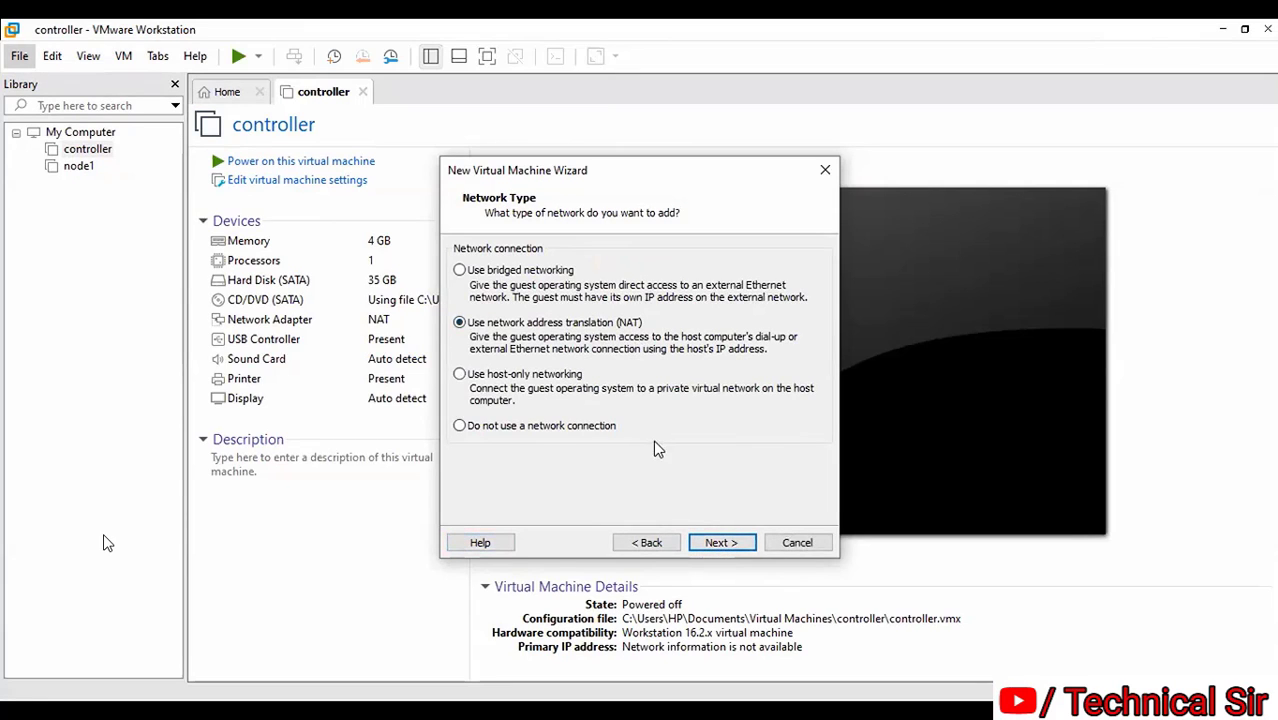
{"action": "left_click", "coordinate": [719, 547]}
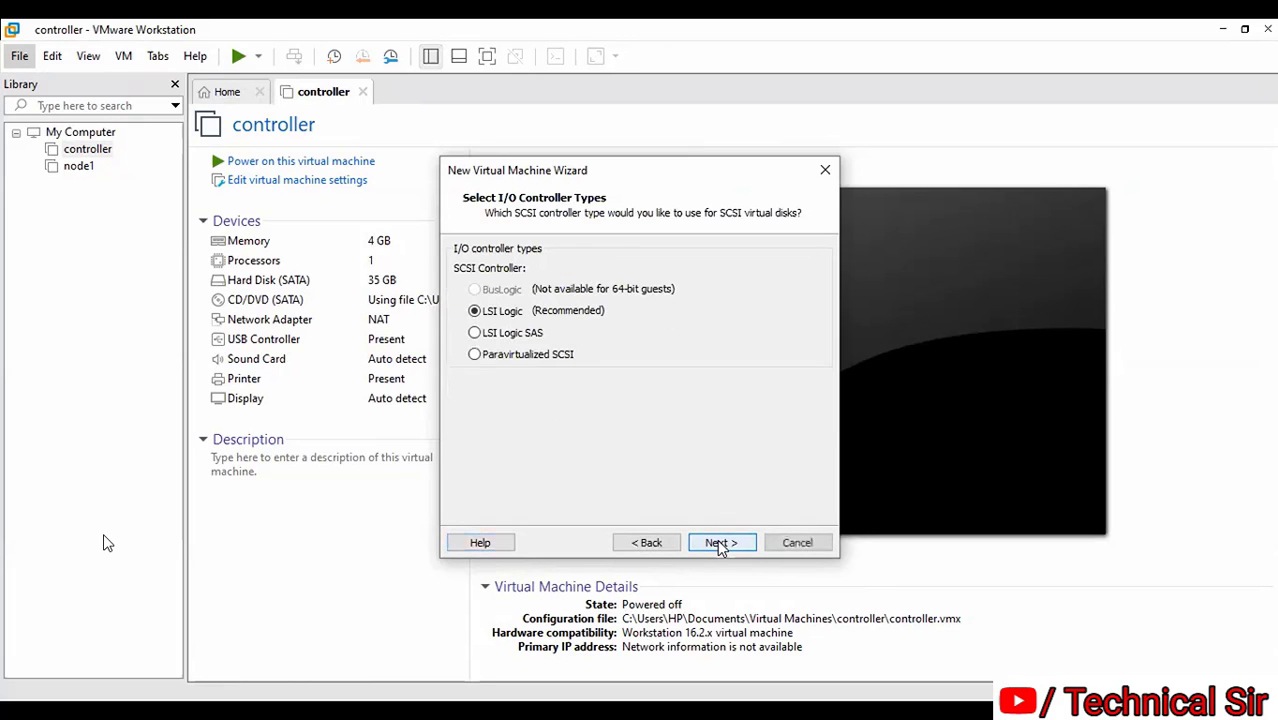
Choose SATA as the disk type and create a new virtual disk
{"action": "left_click", "coordinate": [722, 546]}
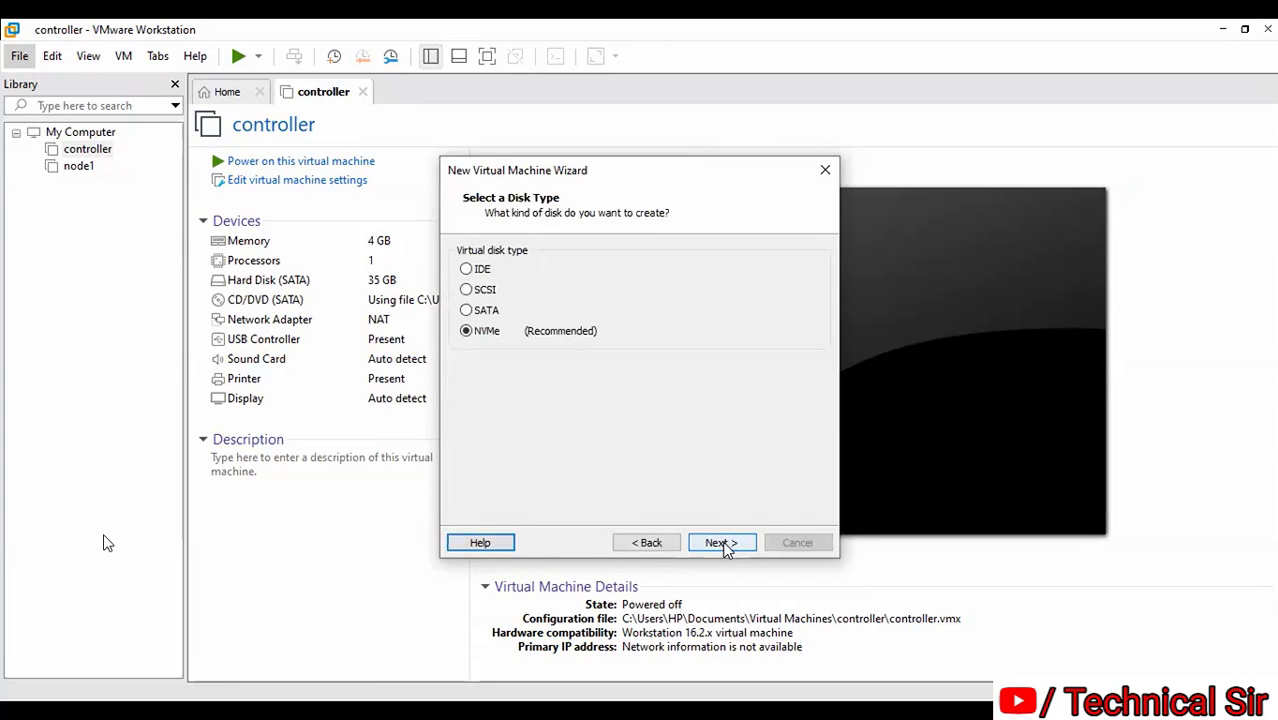
{"action": "left_click", "coordinate": [486, 313]}
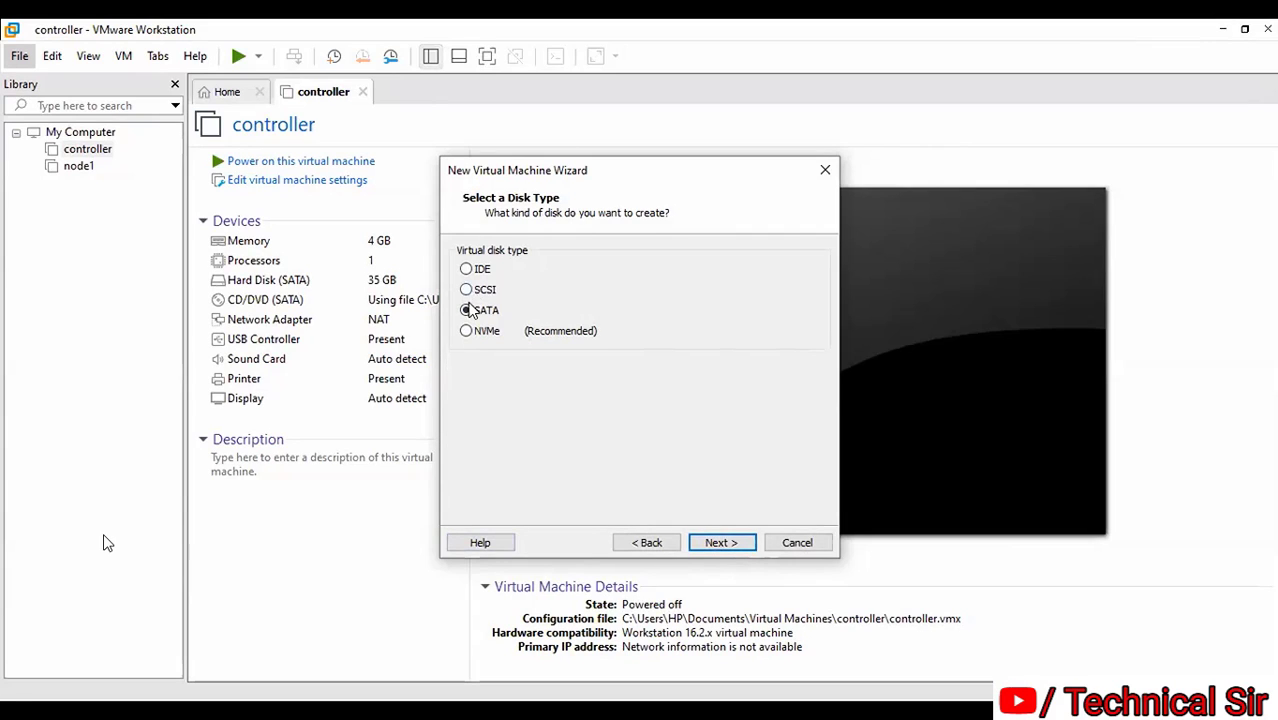
{"action": "left_click", "coordinate": [710, 543]}
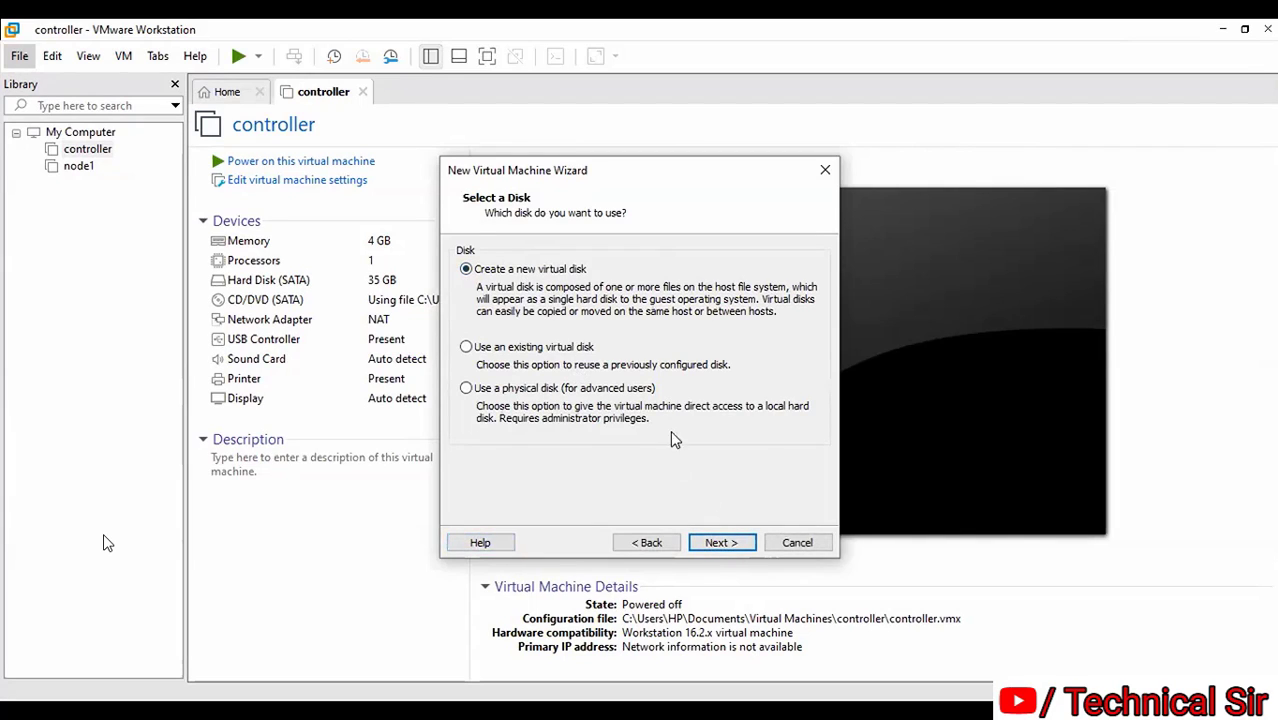
{"action": "left_click", "coordinate": [722, 543]}
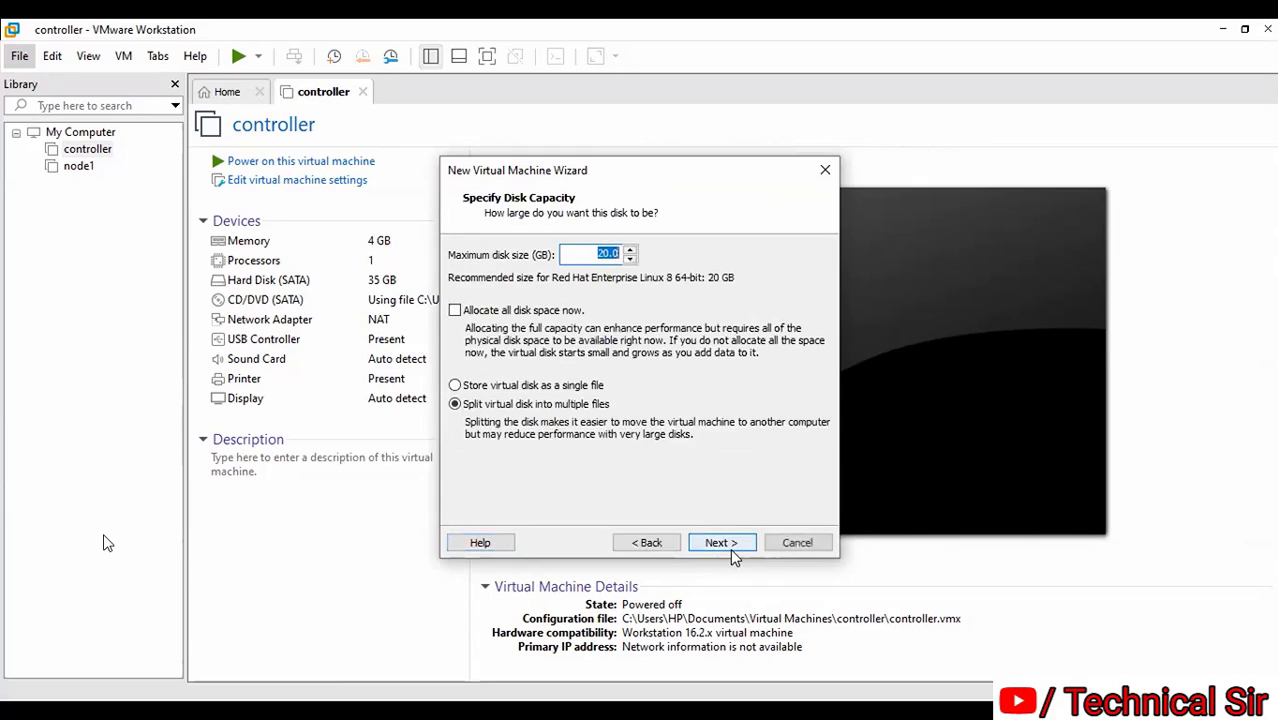
Change the maximum disk size from 20 to 35 GB, stored as a single file
{"action": "left_click", "coordinate": [617, 254]}
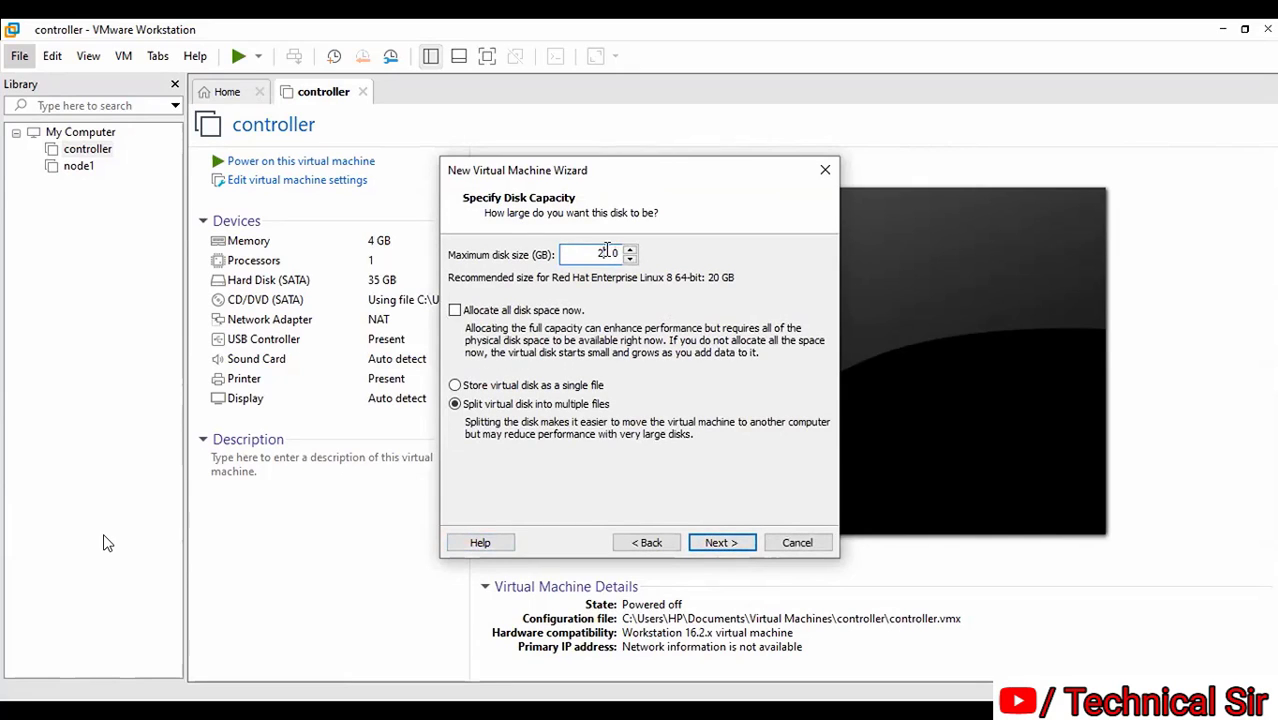
{"action": "key", "text": "Left"}
{"action": "key", "text": "Left"}
{"action": "key", "text": "BackSpace"}
{"action": "key", "text": "BackSpace"}
{"action": "type", "text": "35"}
{"action": "left_click", "coordinate": [546, 388]}
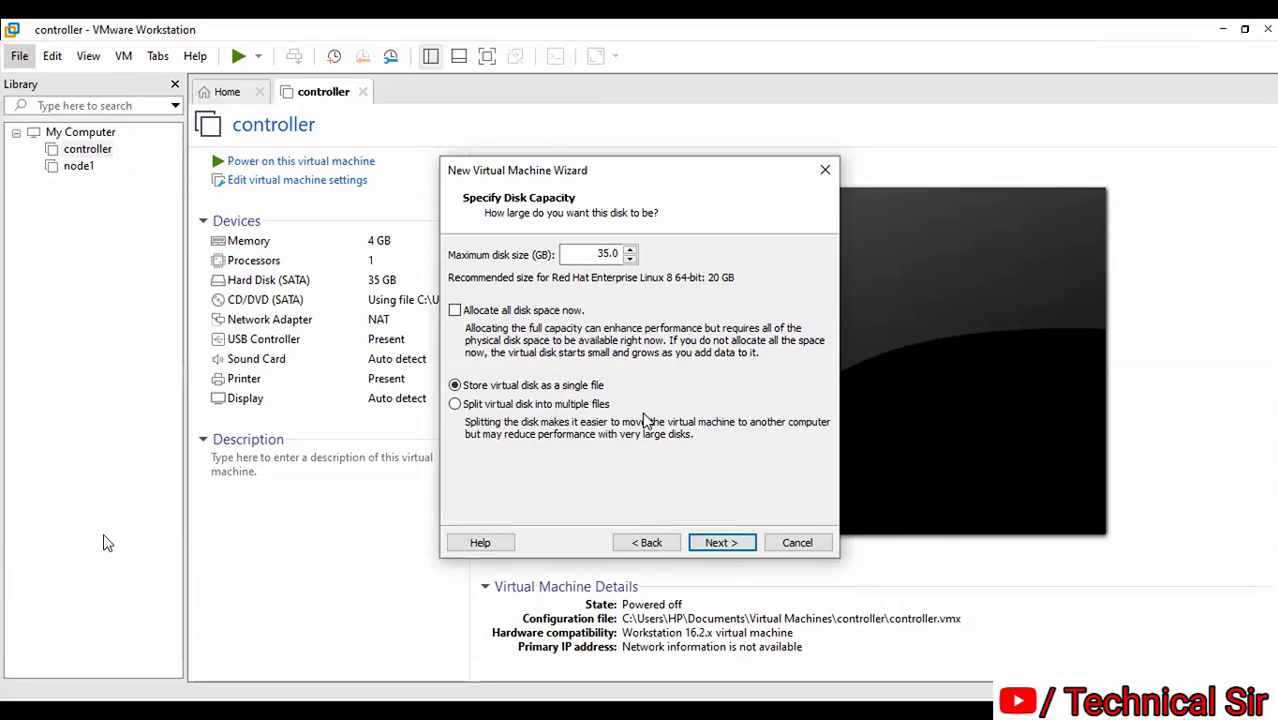
Keep the default .vmdk file name and finish creating the Red Hat Enterprise Linux 8 VM
{"action": "left_click", "coordinate": [719, 545]}
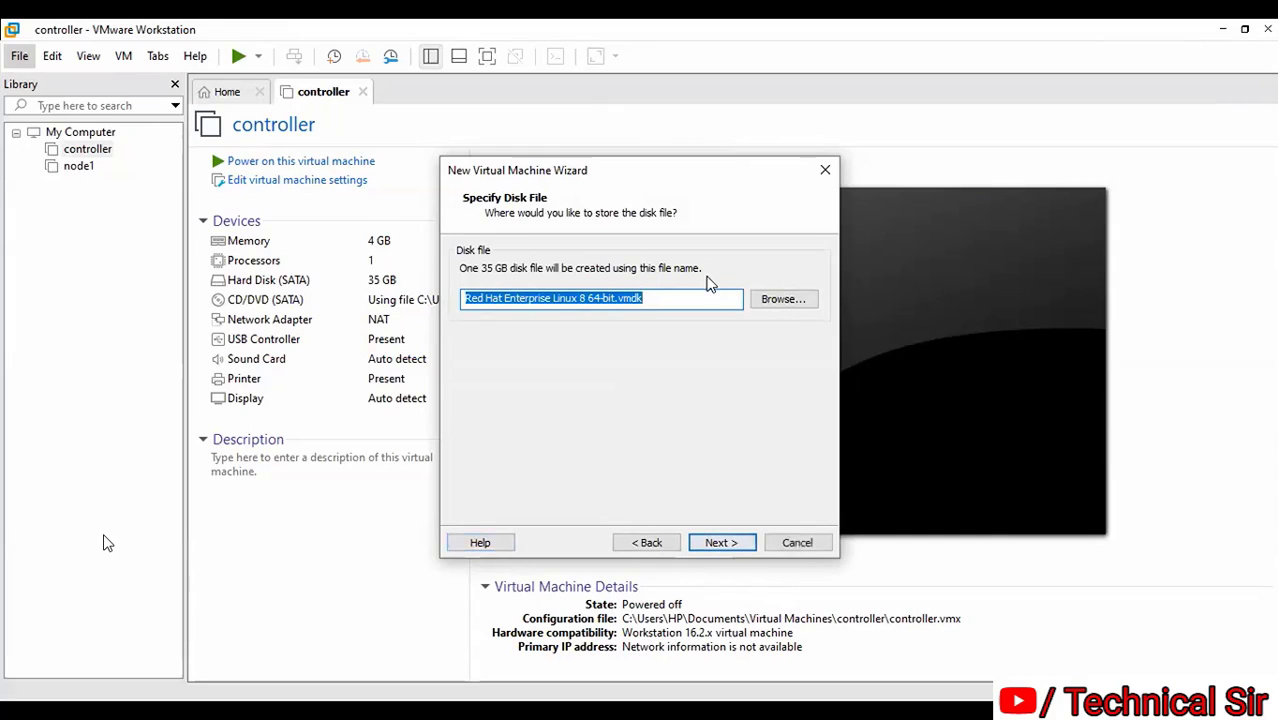
{"action": "left_click", "coordinate": [690, 303]}
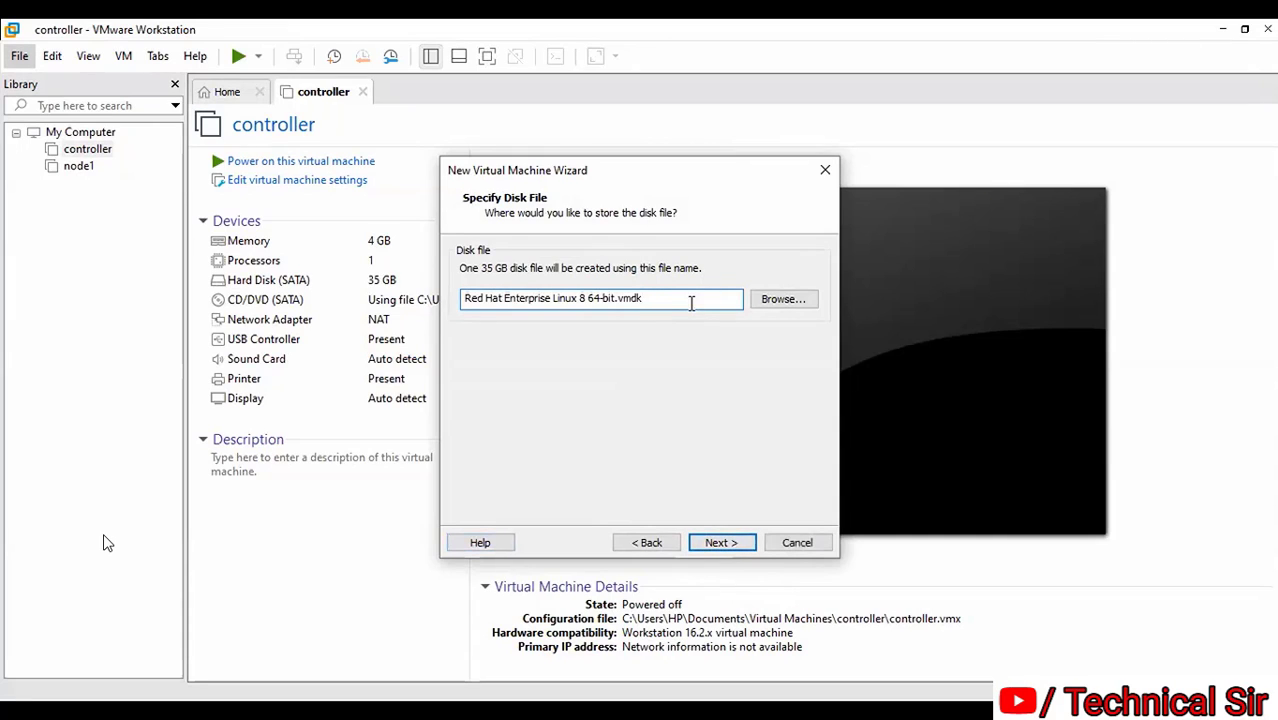
{"action": "left_click", "coordinate": [722, 543]}
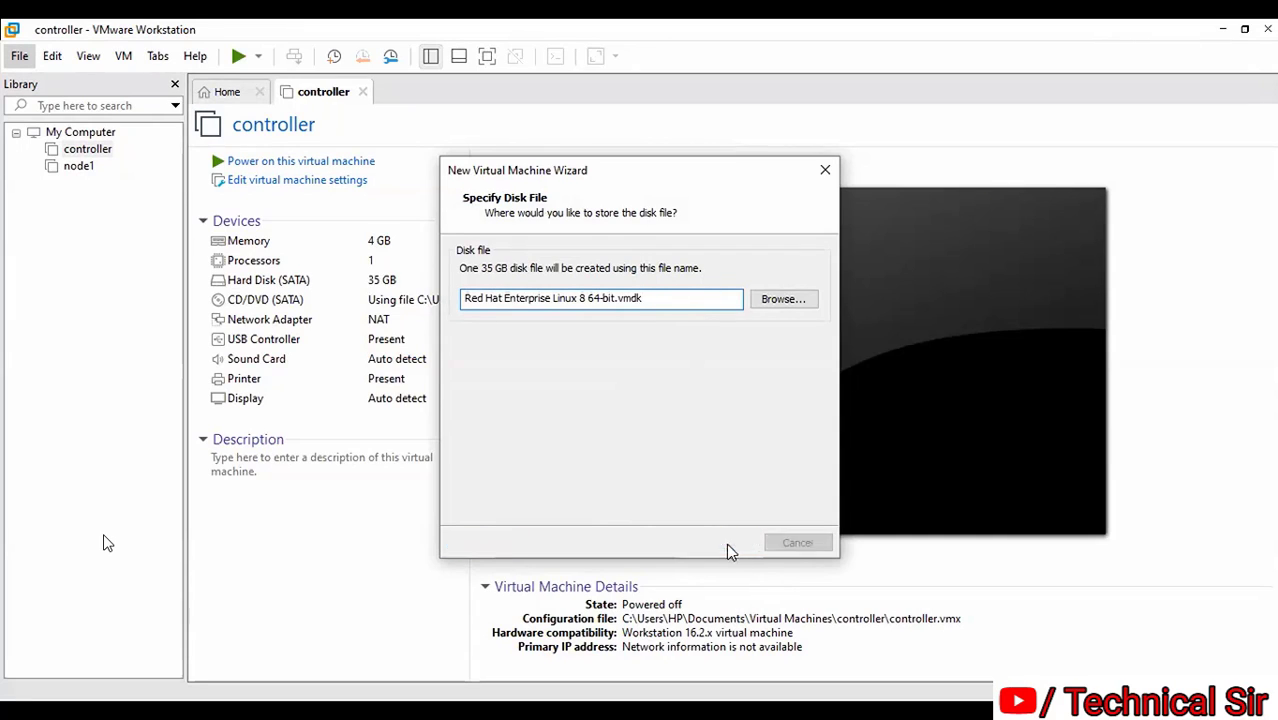
{"action": "left_click", "coordinate": [727, 545]}
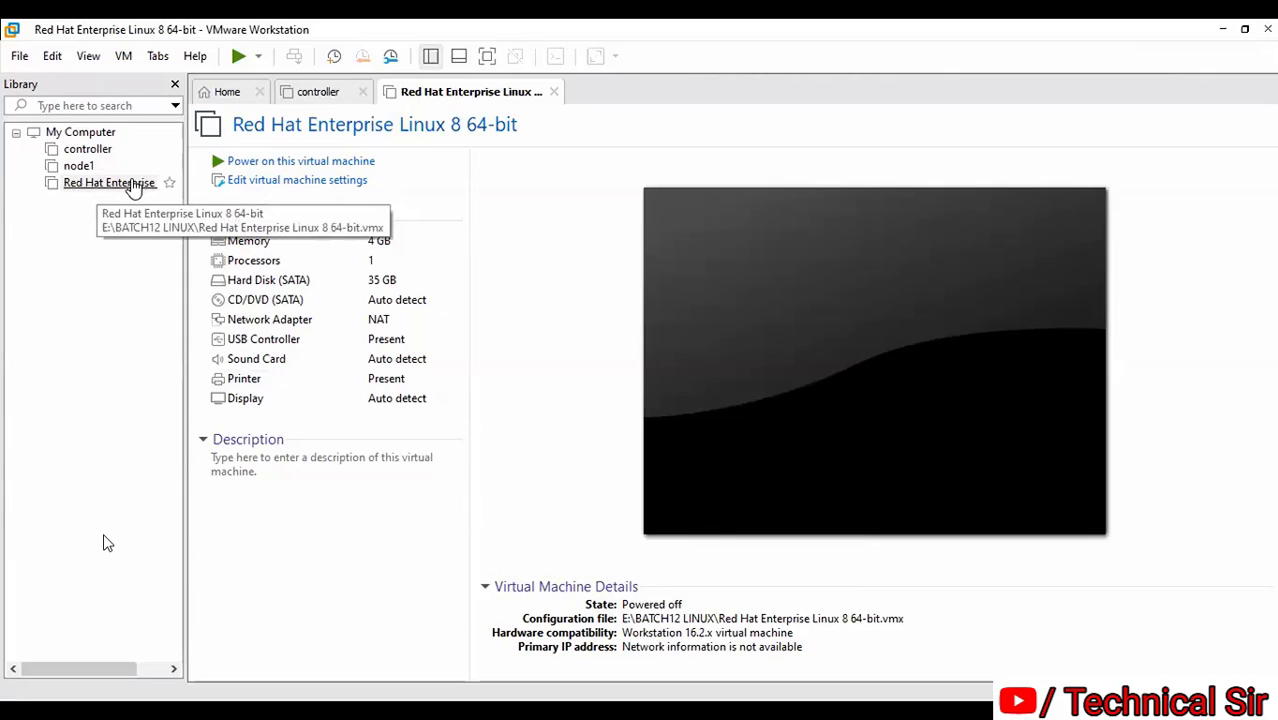
{"action": "left_click", "coordinate": [131, 186]}
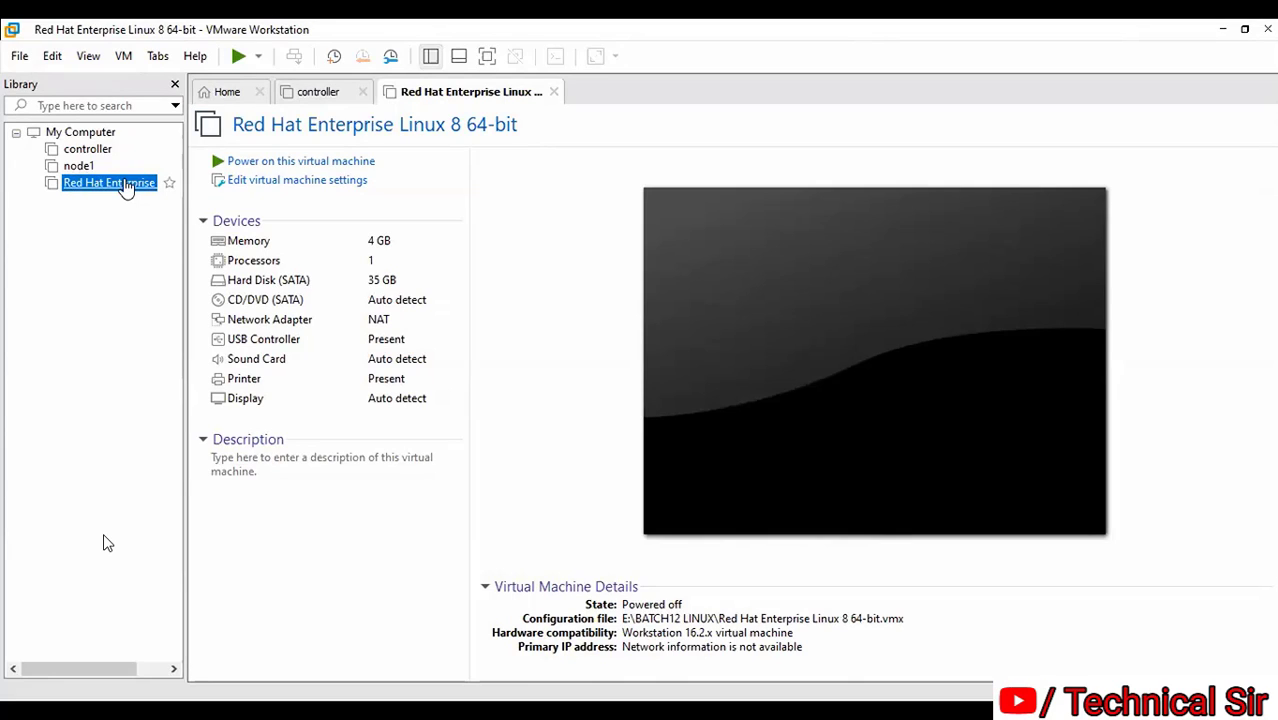
{"action": "right_click", "coordinate": [116, 186]}
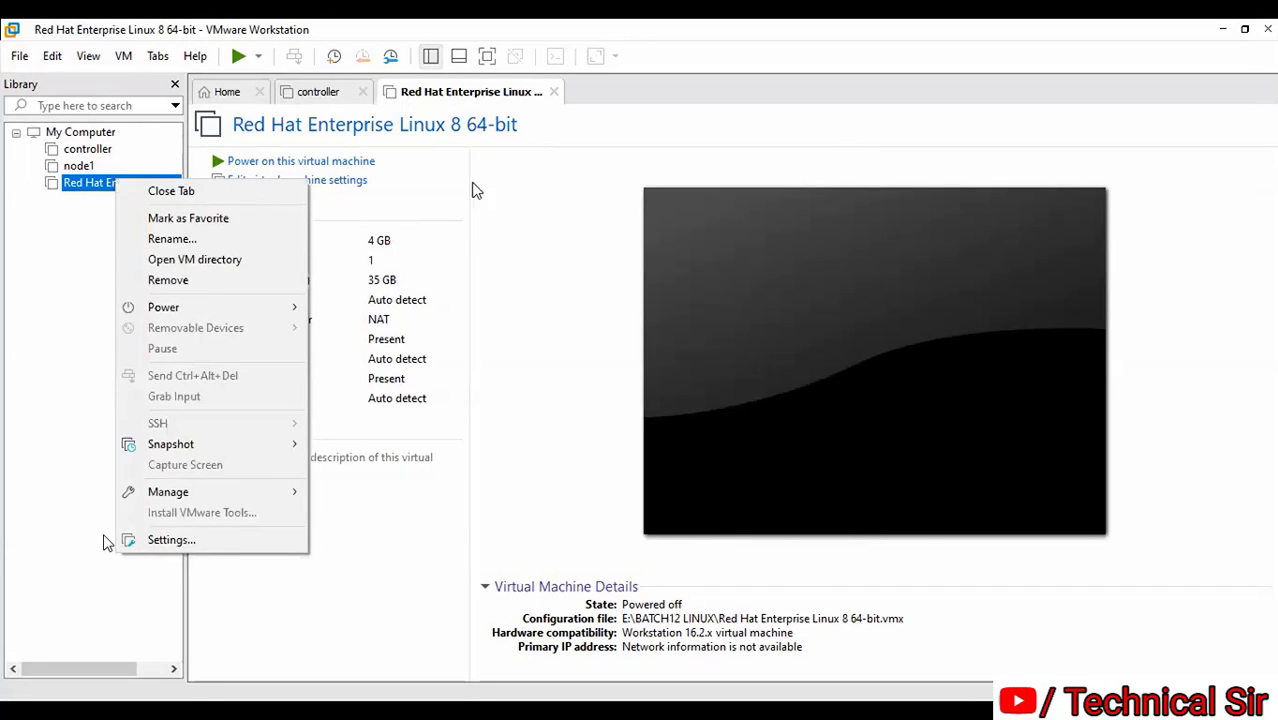
{"action": "left_click", "coordinate": [476, 190]}
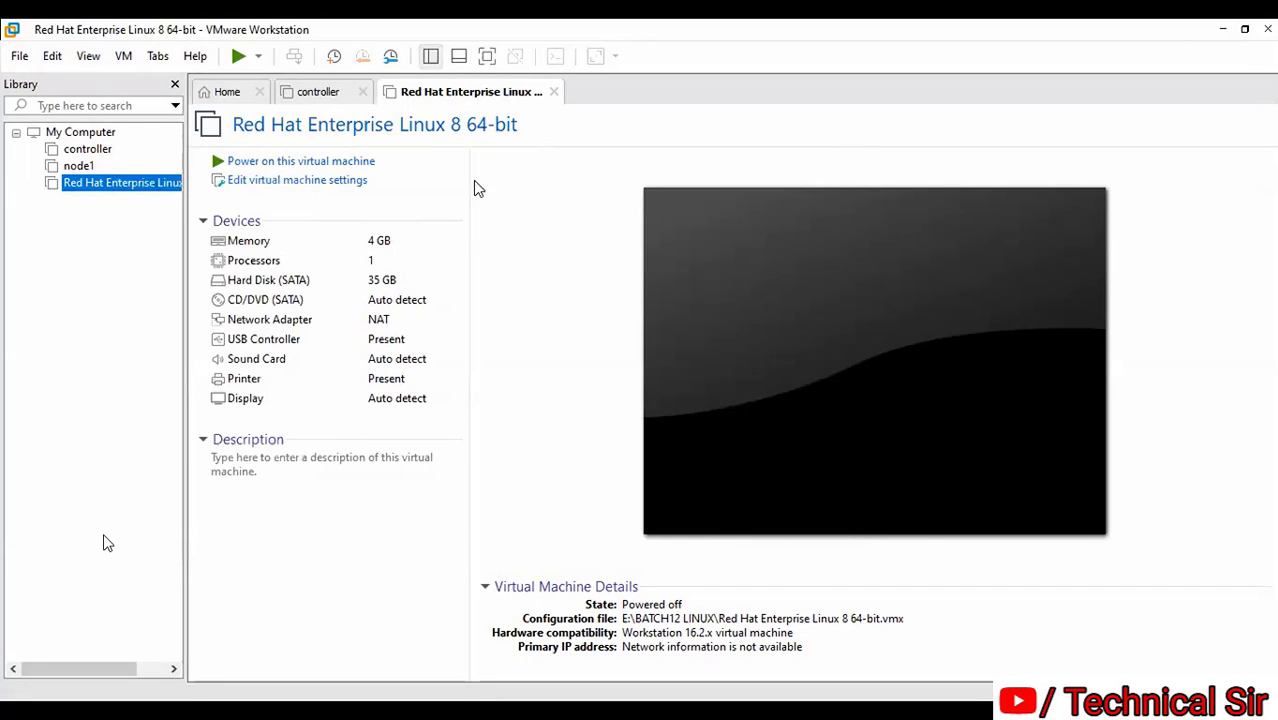
In the VM settings, switch the CD/DVD (SATA) drive to an ISO image file and browse for it
{"action": "left_click", "coordinate": [304, 188]}
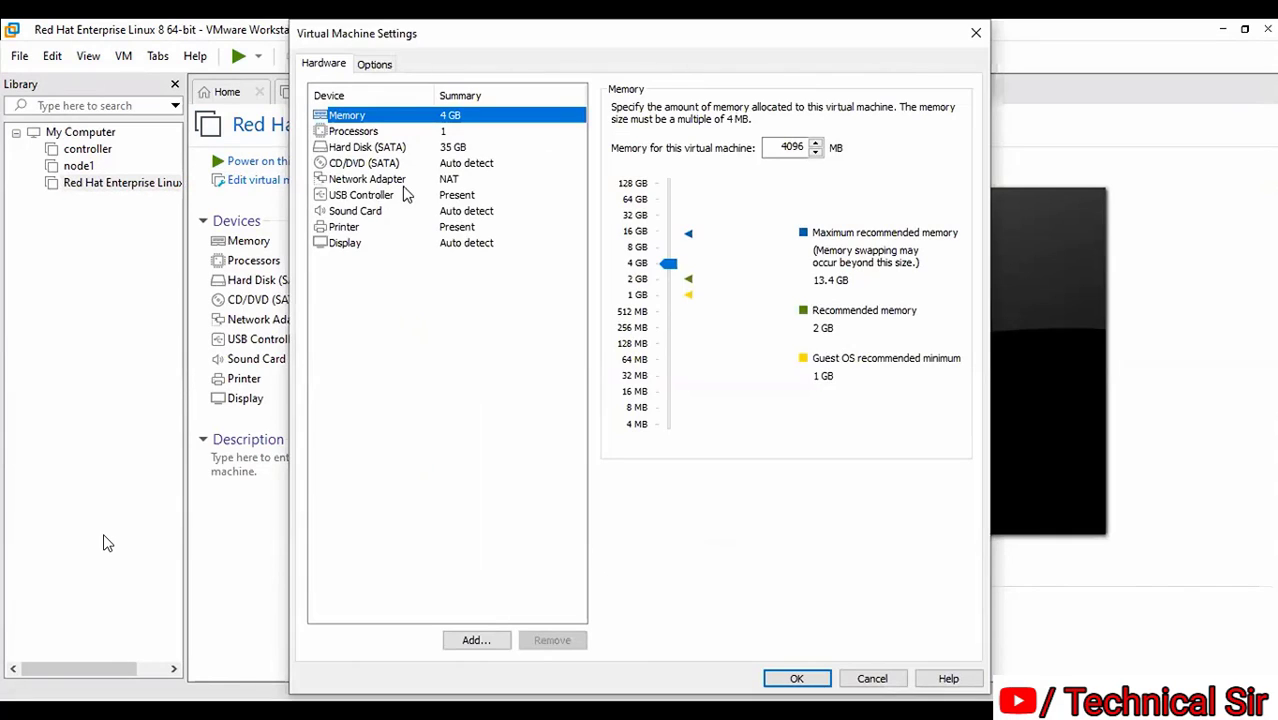
{"action": "left_click", "coordinate": [360, 164]}
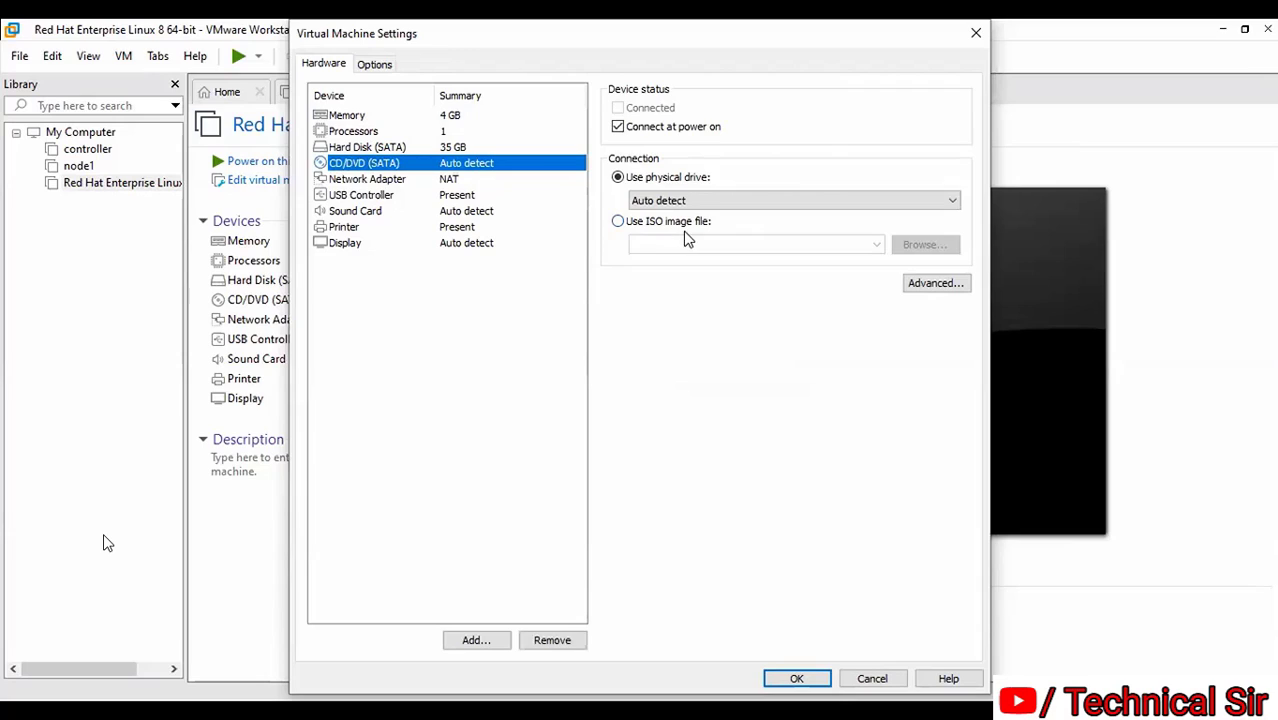
{"action": "left_click", "coordinate": [618, 222]}
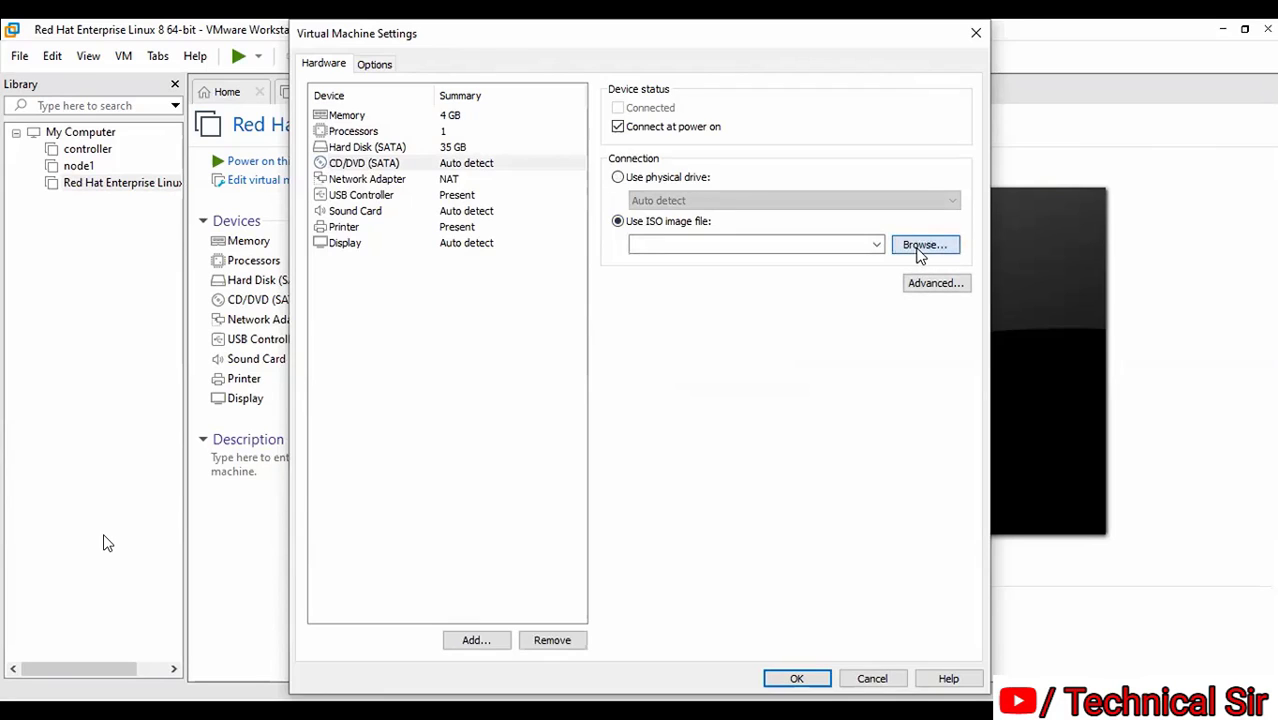
{"action": "left_click", "coordinate": [920, 250]}
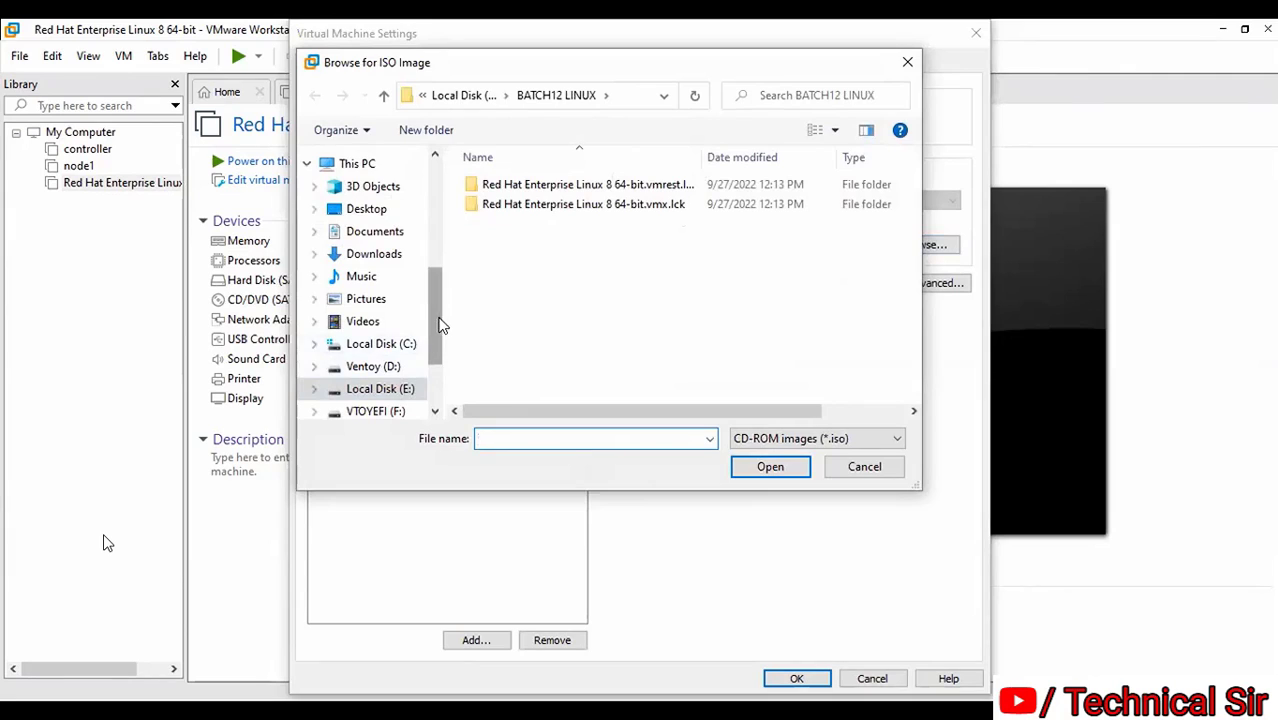
Load rhel-8.4-x86_64-dvd.iso from Downloads into the VM's CD/DVD drive and save the settings
{"action": "left_click_drag", "start_coordinate": [441, 325], "coordinate": [431, 212]}
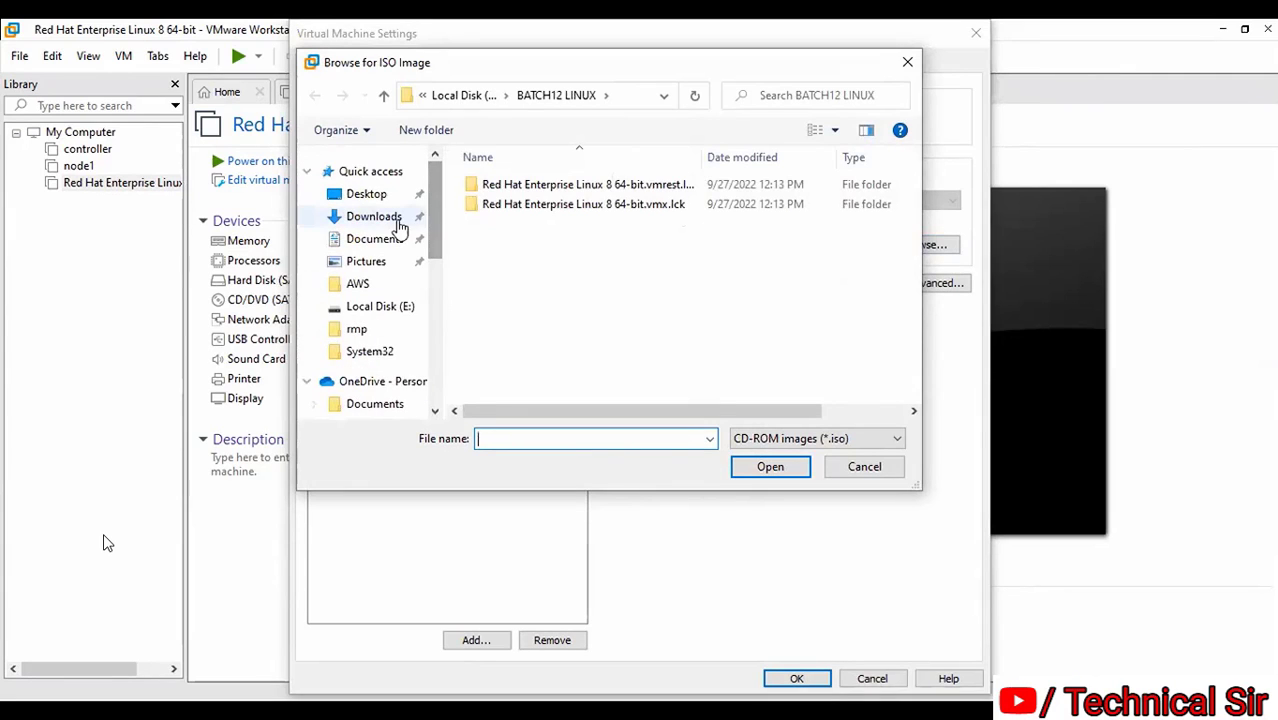
{"action": "left_click", "coordinate": [397, 227]}
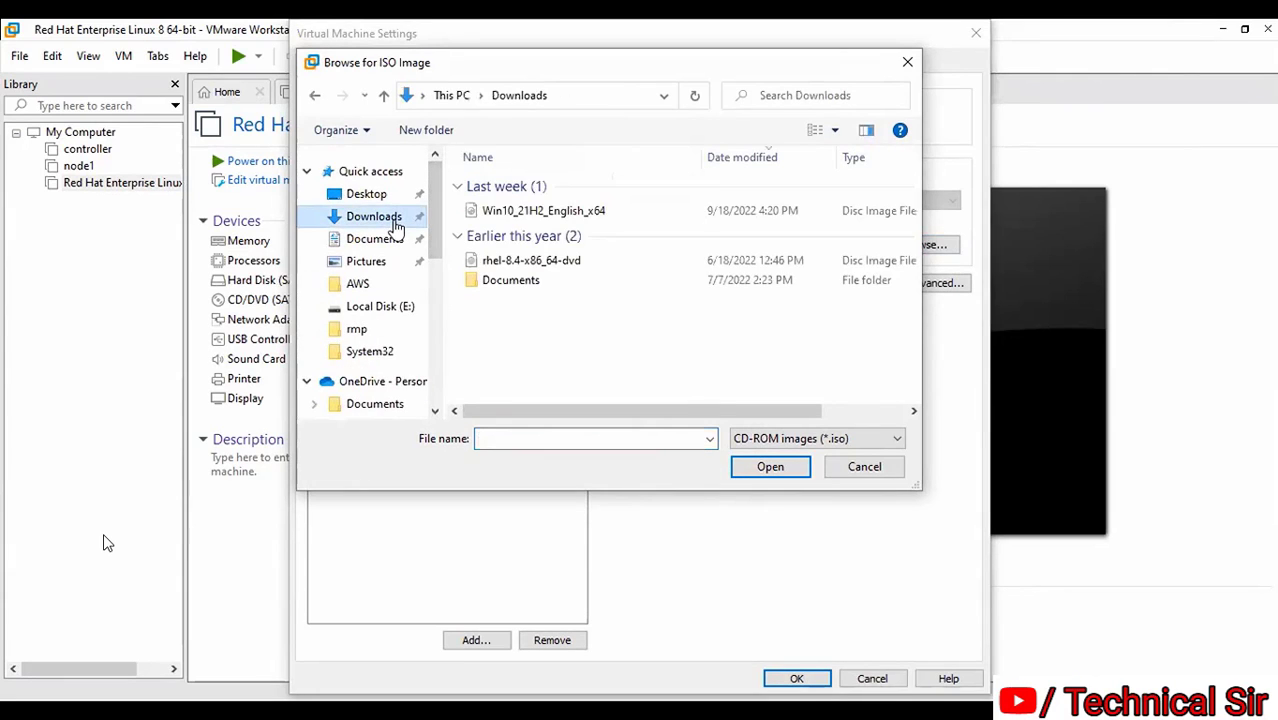
{"action": "left_click", "coordinate": [573, 264]}
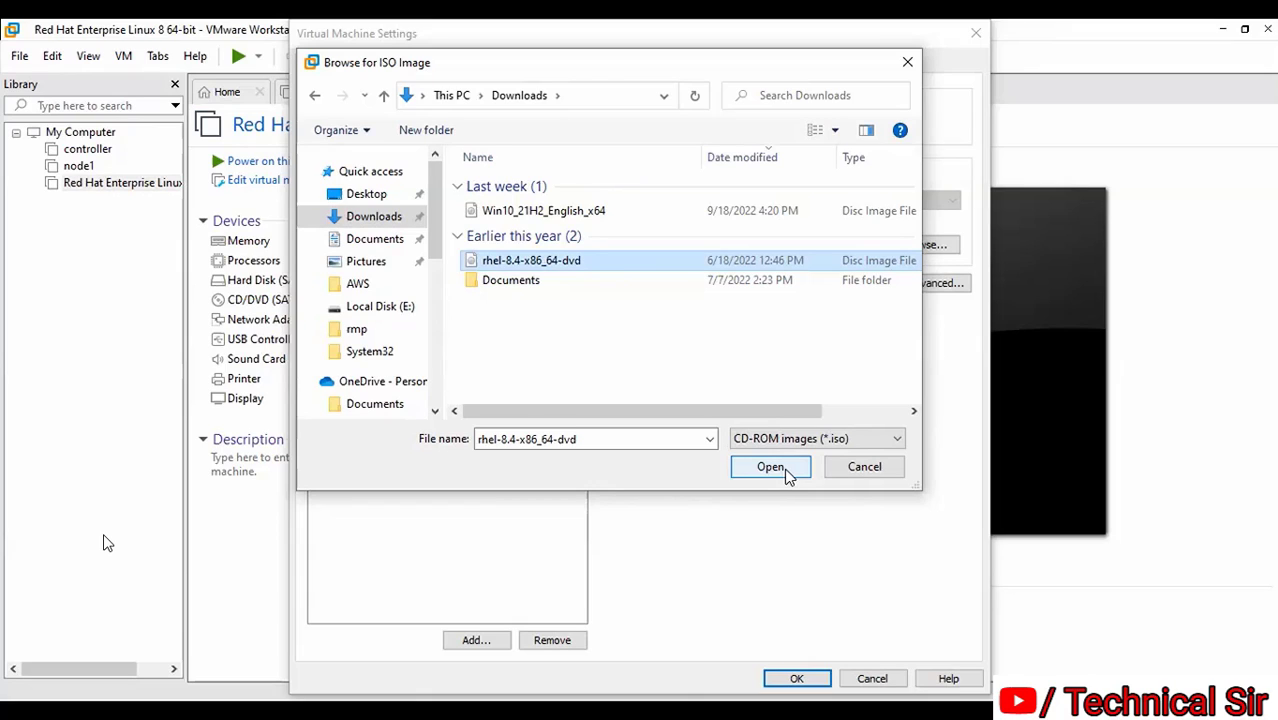
{"action": "left_click", "coordinate": [771, 467]}
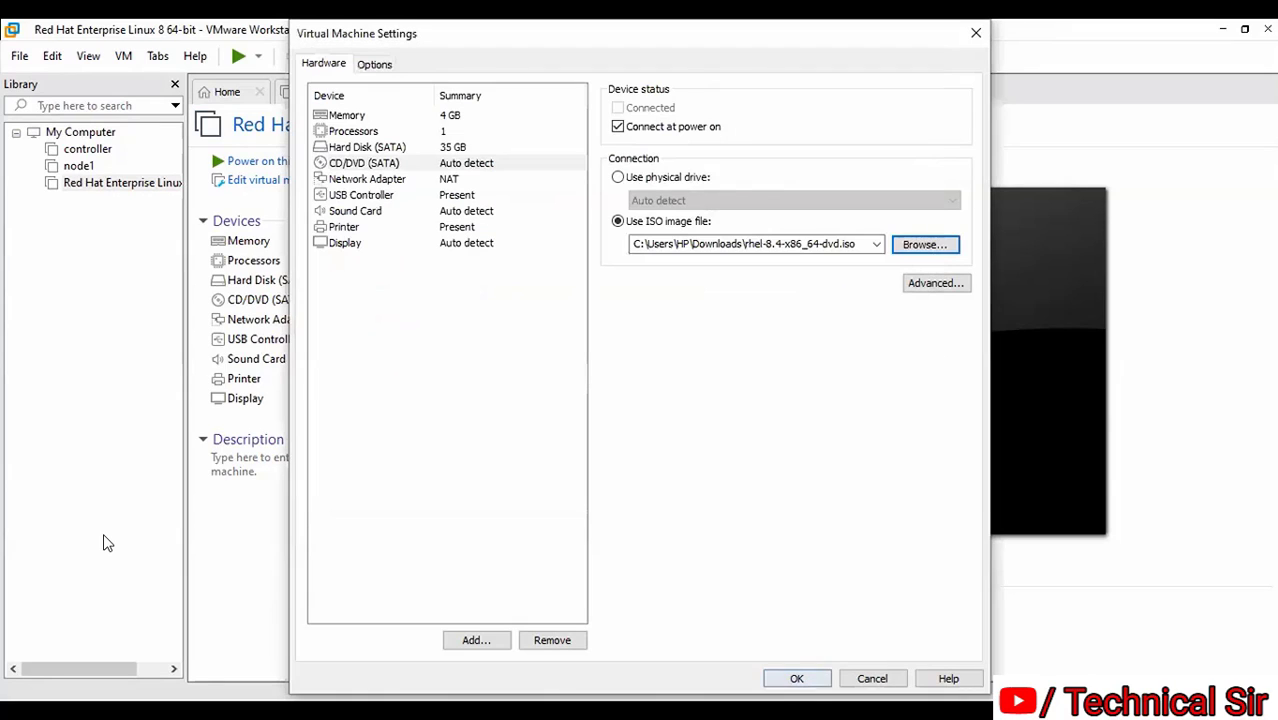
{"action": "left_click", "coordinate": [795, 678]}
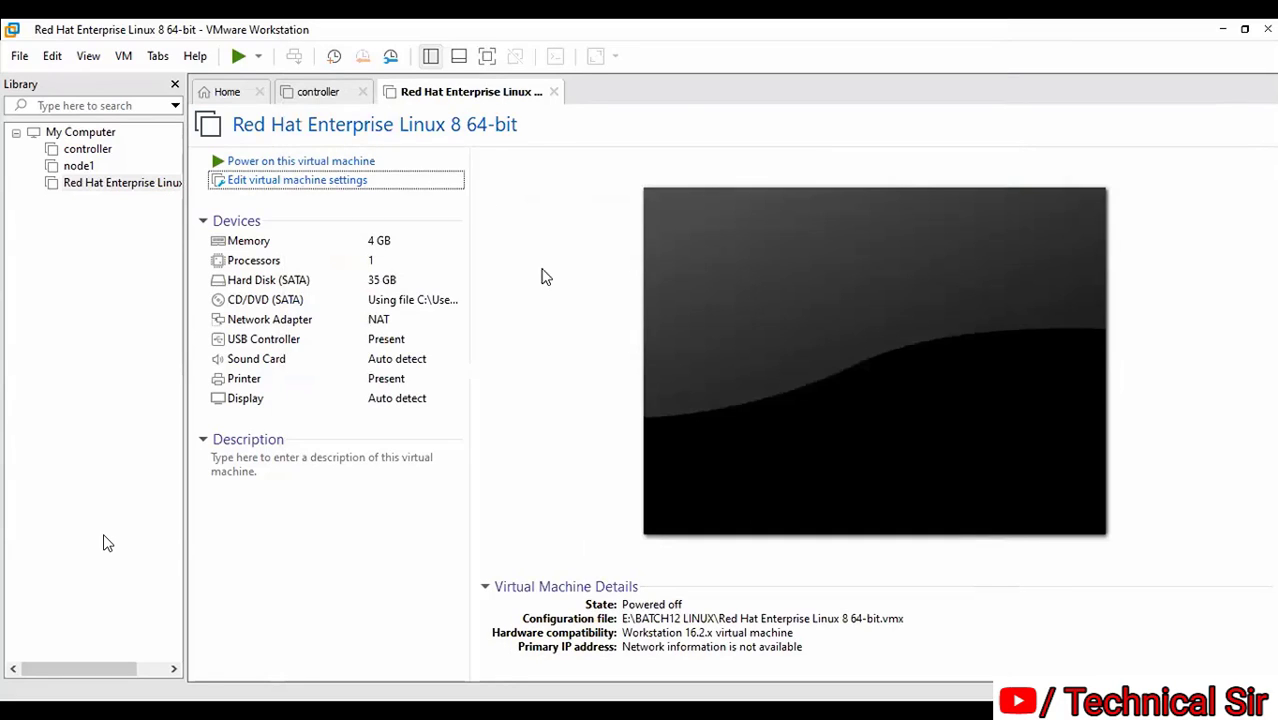
Power on the VM, boot 'Install Red Hat Enterprise Linux 8.4', and close the Library sidebar
{"action": "left_click", "coordinate": [348, 161]}
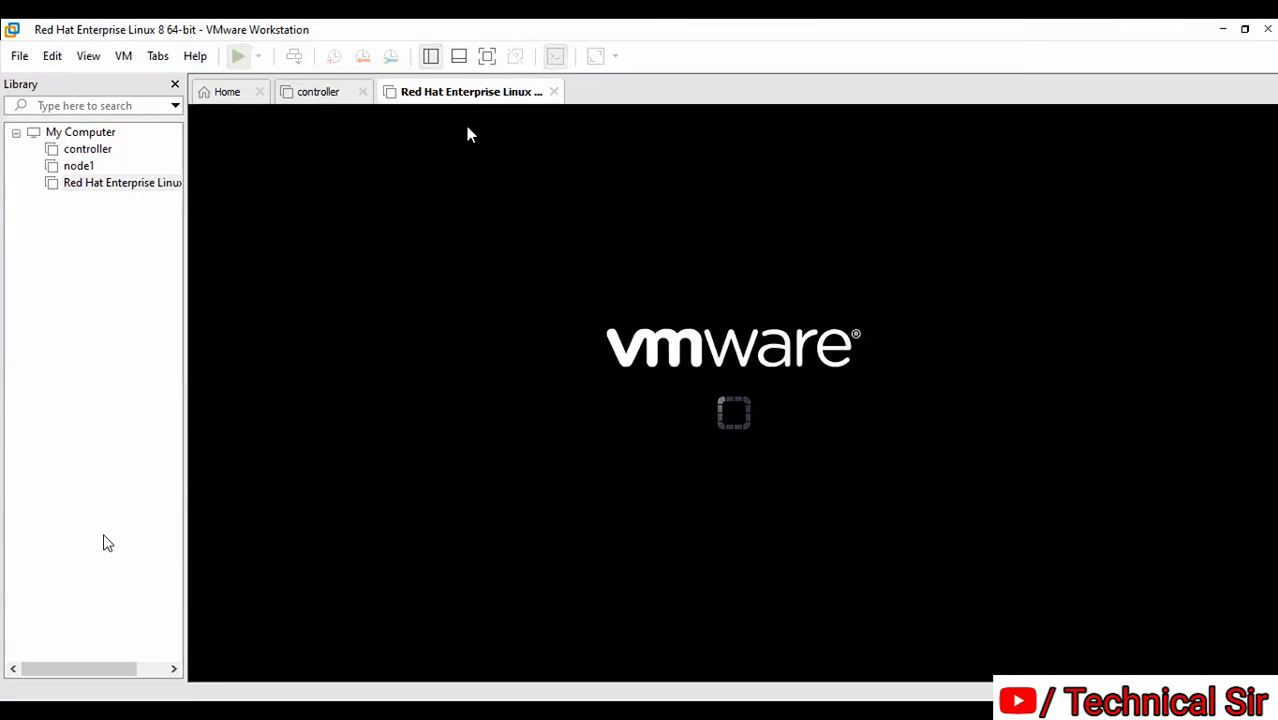
{"action": "left_click", "coordinate": [989, 416]}
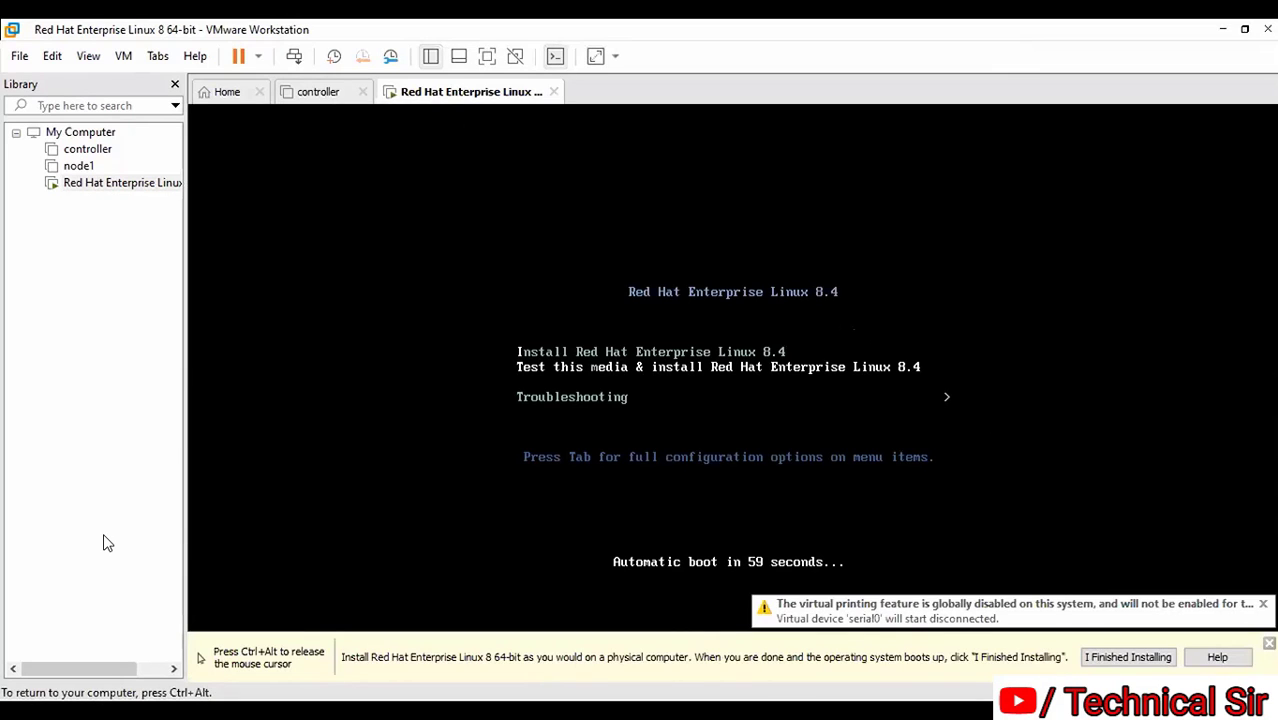
{"action": "key", "text": "Up"}
{"action": "key", "text": "Down"}
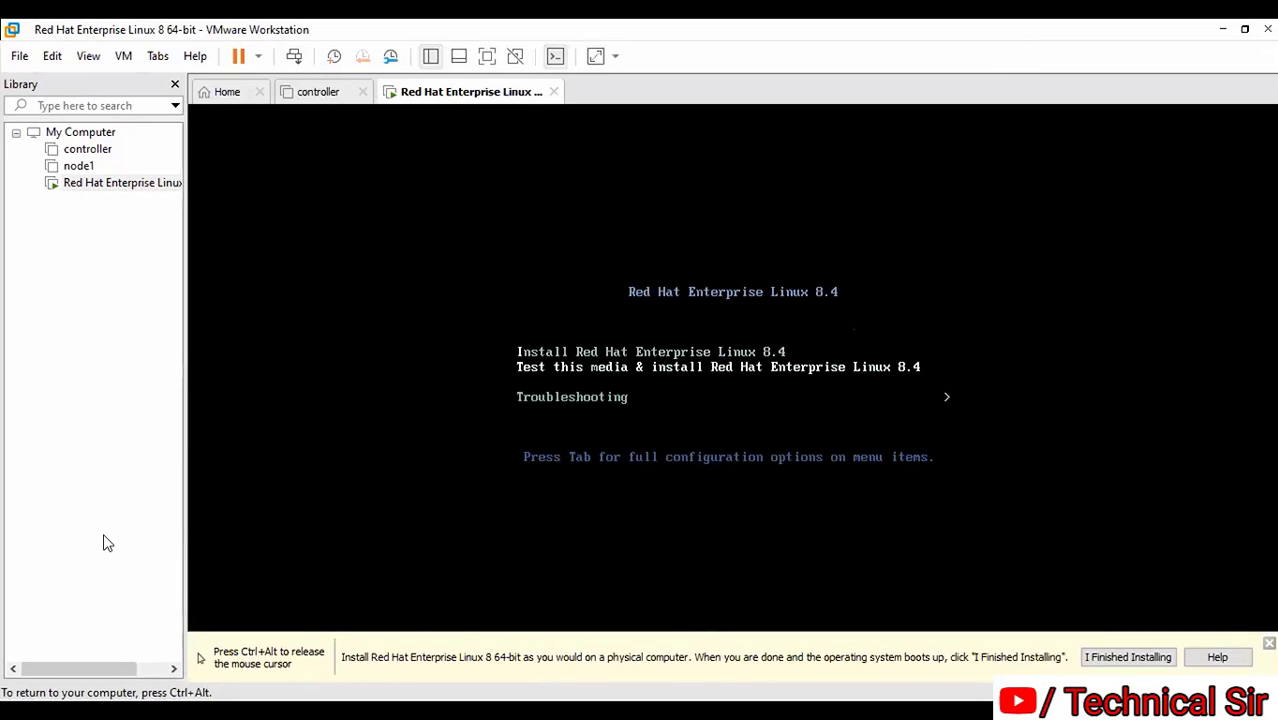
{"action": "key", "text": "Up"}
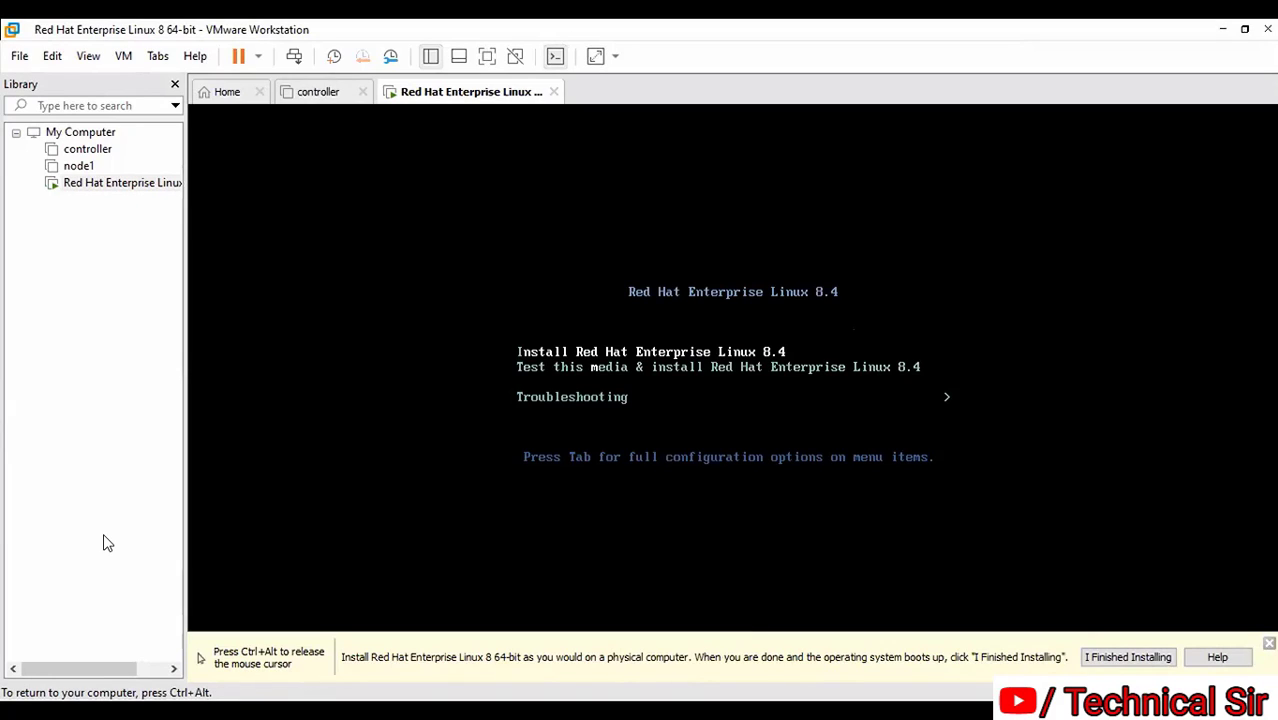
{"action": "key", "text": "Return"}
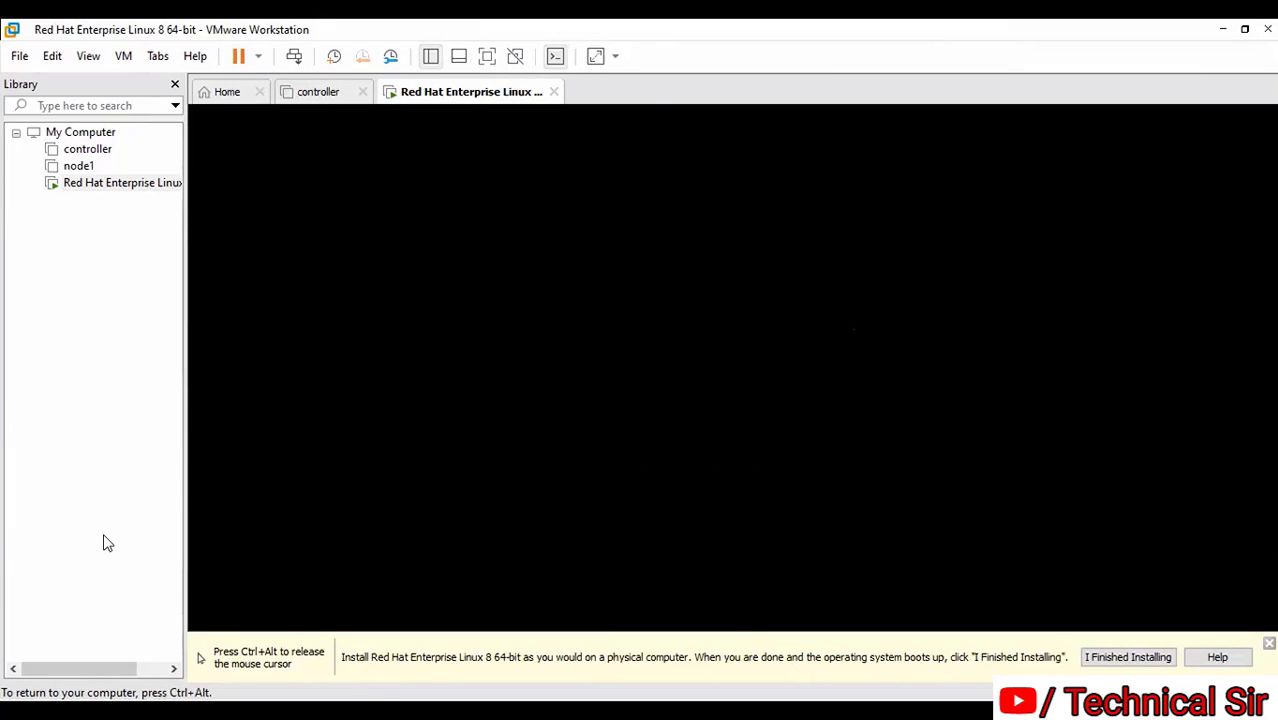
{"action": "key", "text": "ctrl+alt"}
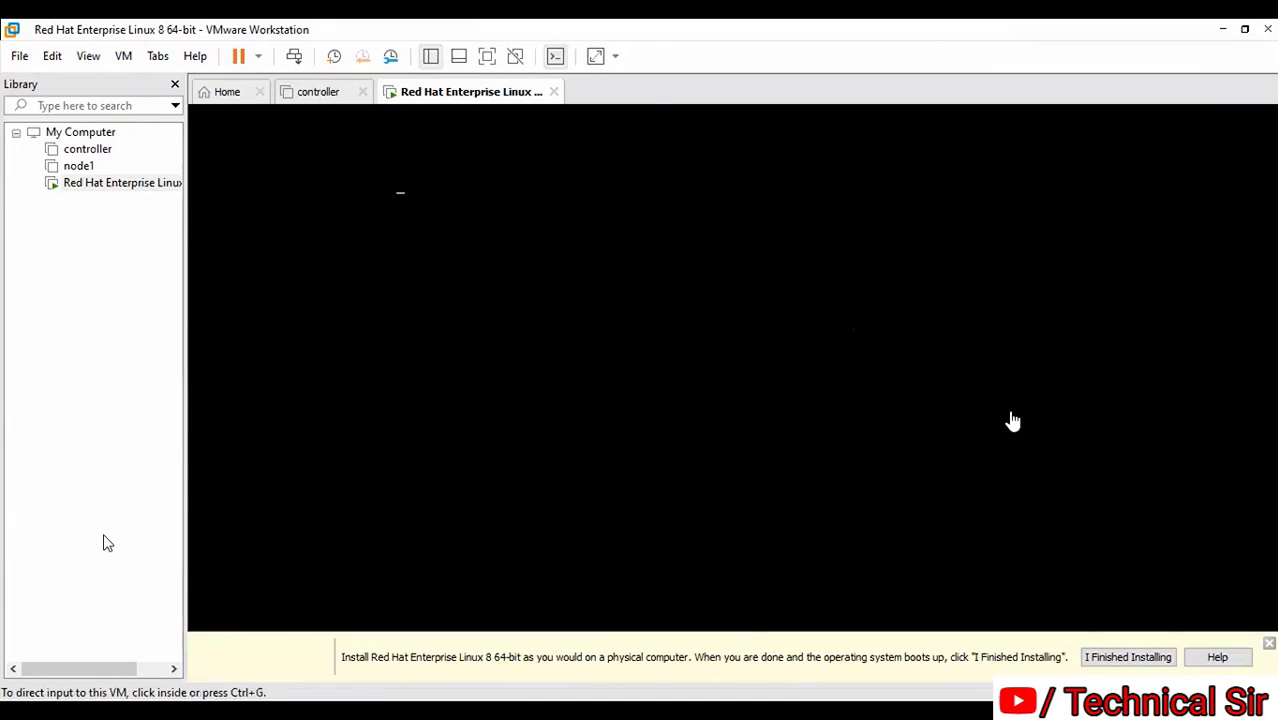
{"action": "left_click", "coordinate": [176, 85]}
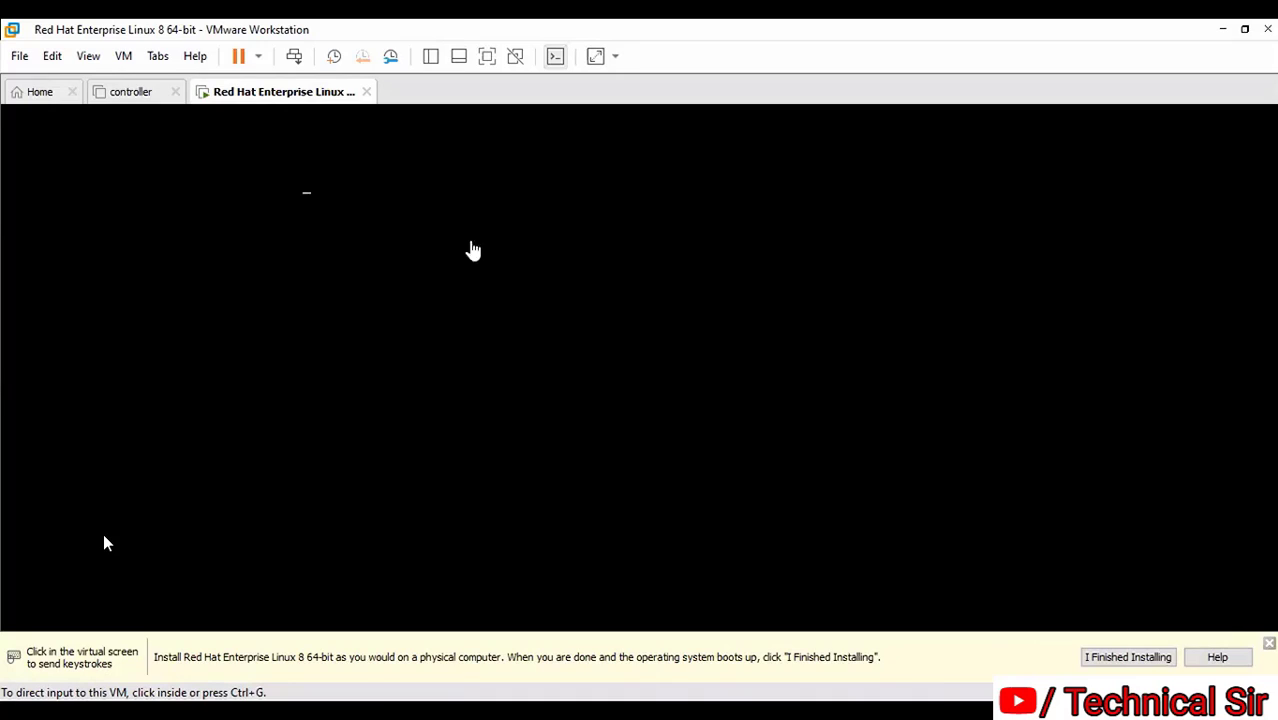
Dismiss the 'I Finished Installing' hint bar and wait for Anaconda's welcome language screen
{"action": "left_click", "coordinate": [1130, 657]}
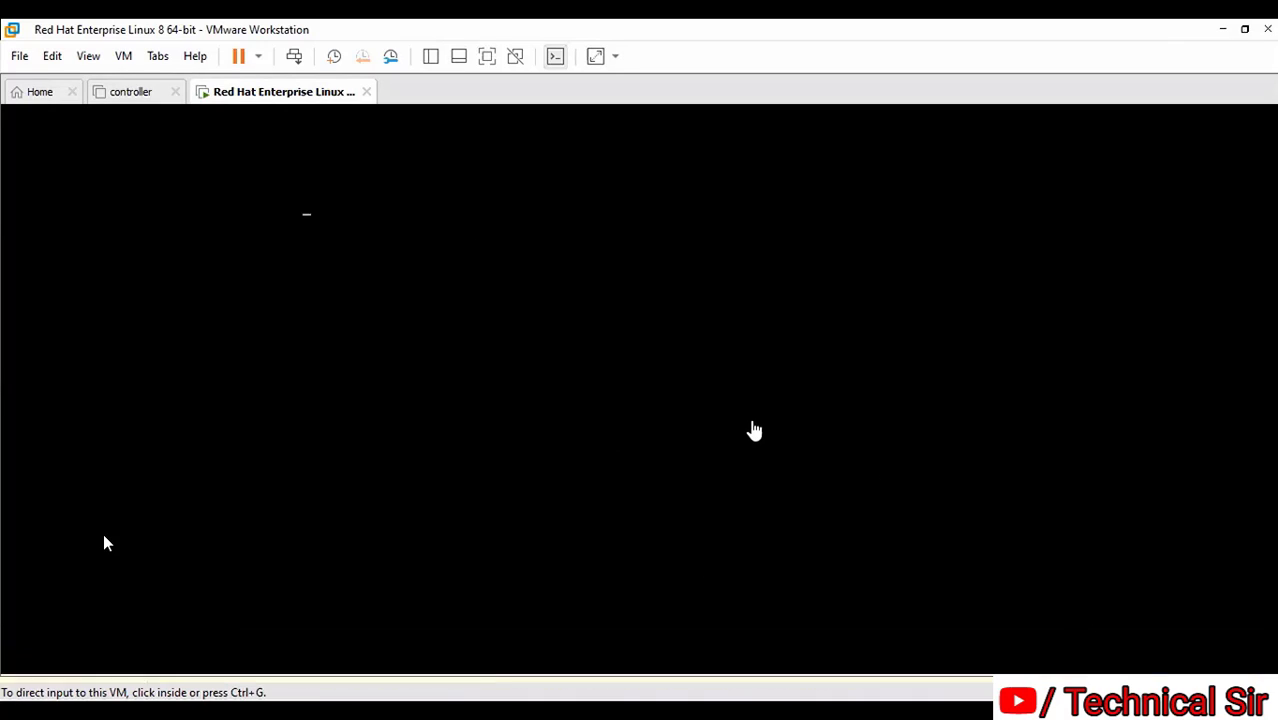
{"action": "left_click", "coordinate": [107, 543]}
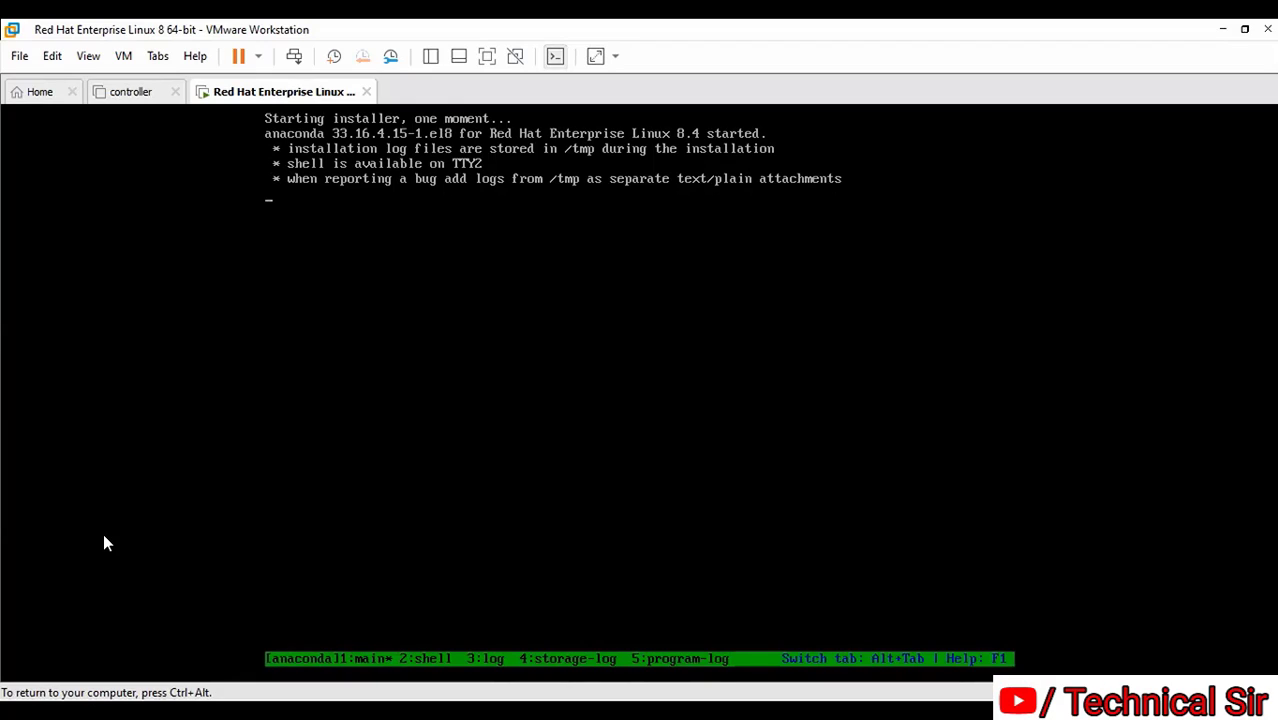
{"action": "key", "text": "ctrl+alt"}
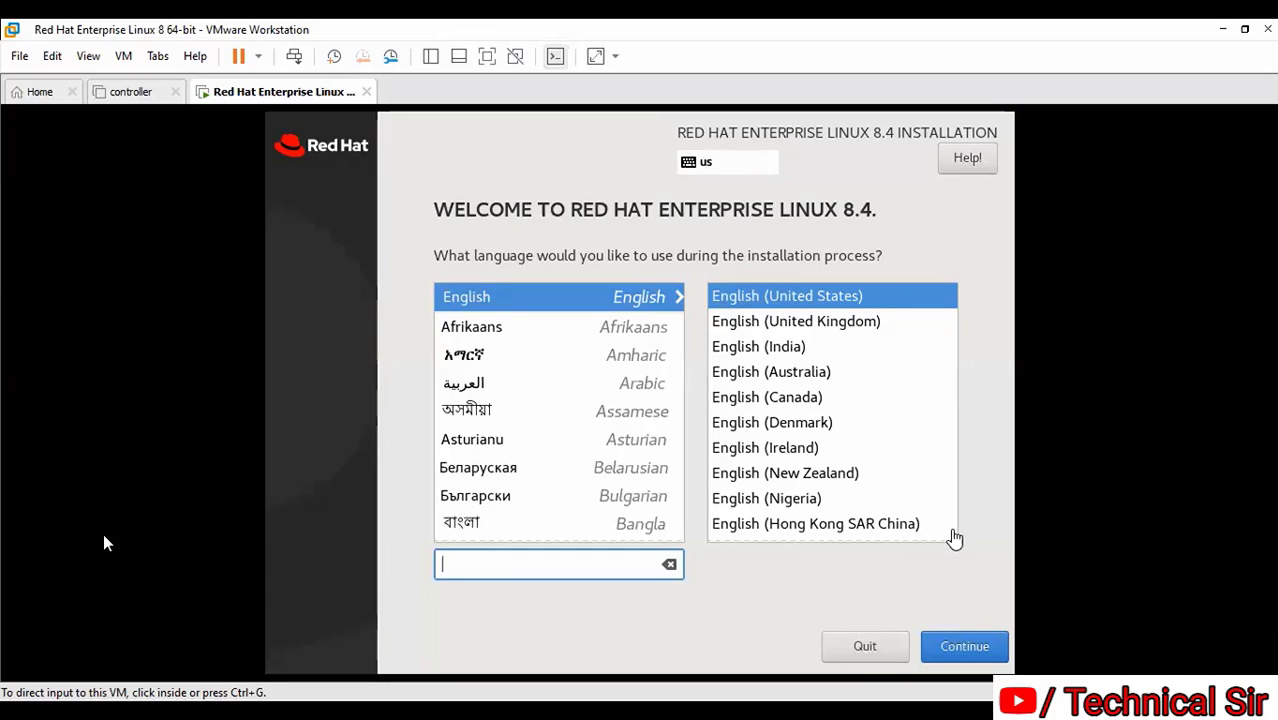
Continue with English (United States) as the installation language
{"action": "left_click", "coordinate": [970, 584]}
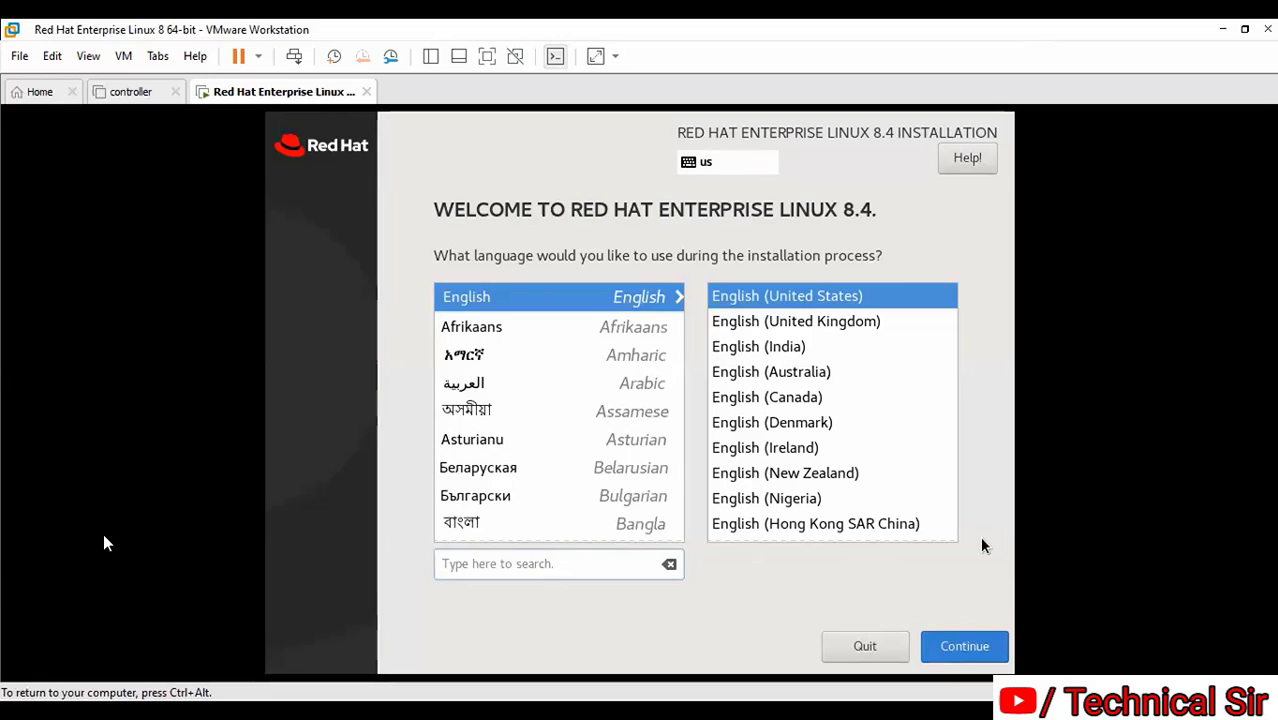
{"action": "key", "text": "Return"}
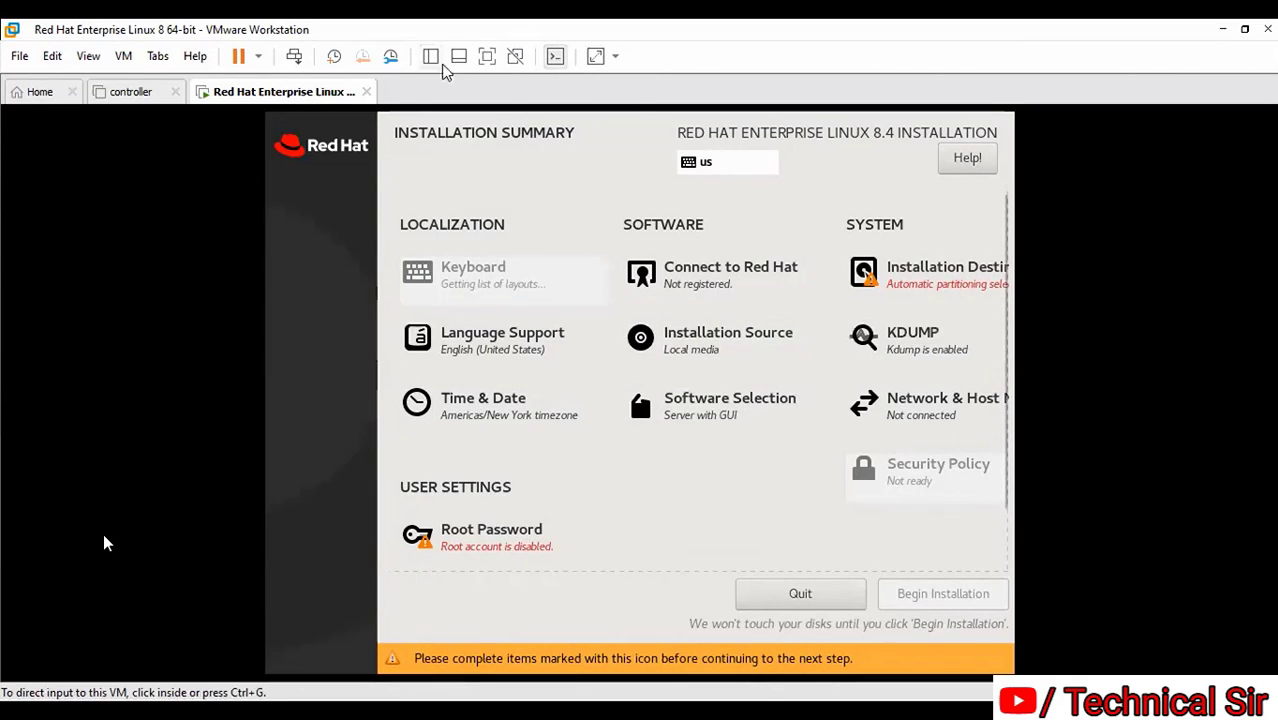
Switch the VM to full screen and open Installation Destination with the 35 GiB disk
{"action": "left_click", "coordinate": [487, 56]}
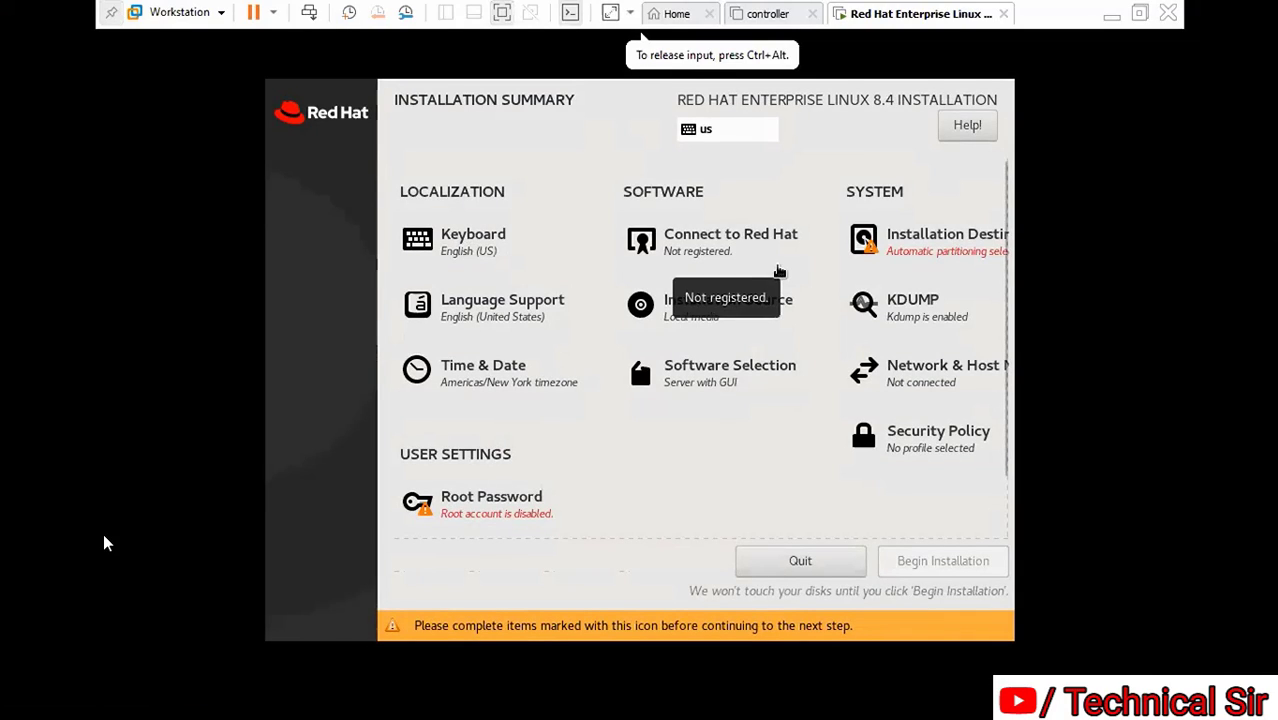
{"action": "key", "text": "Tab"}
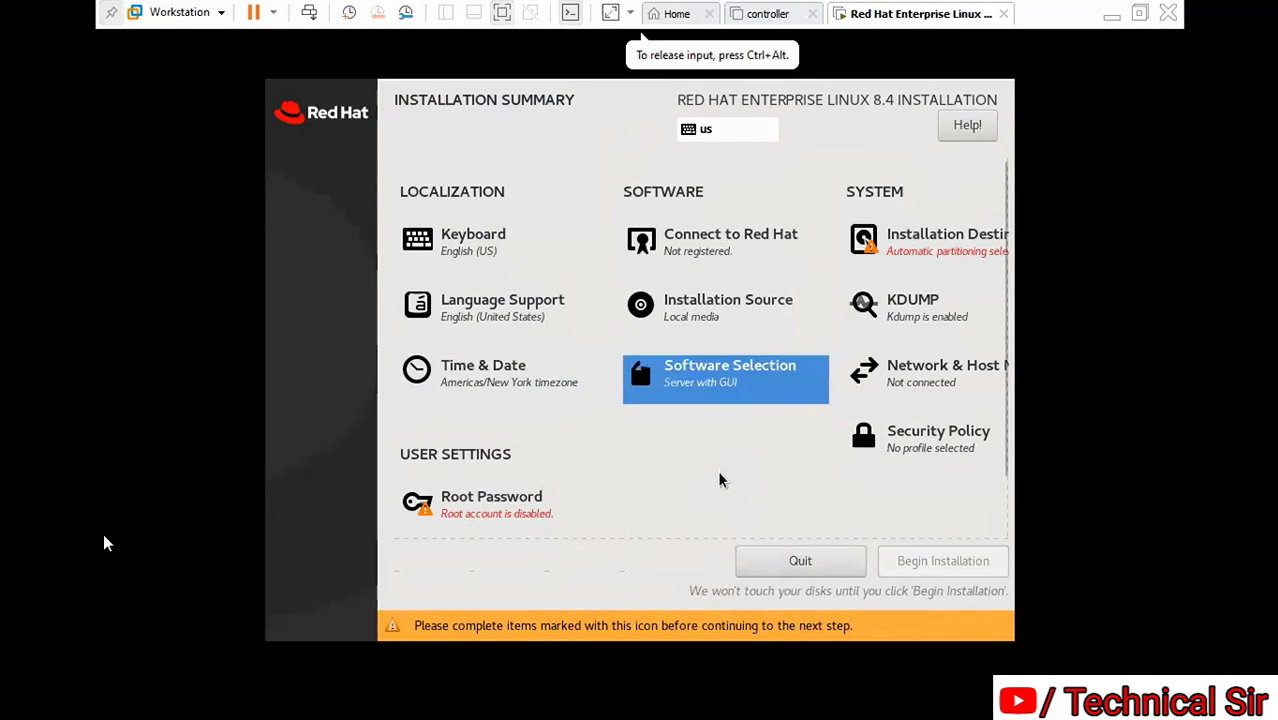
{"action": "key", "text": "Right"}
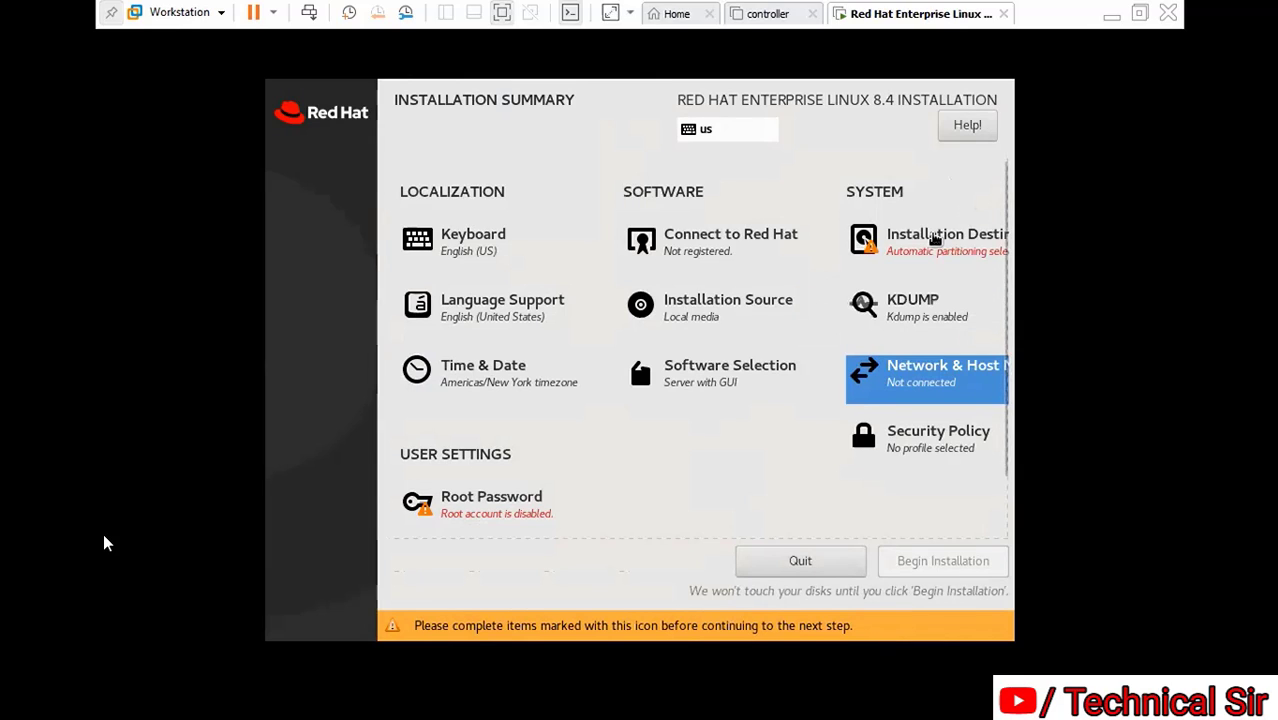
{"action": "left_click", "coordinate": [936, 240]}
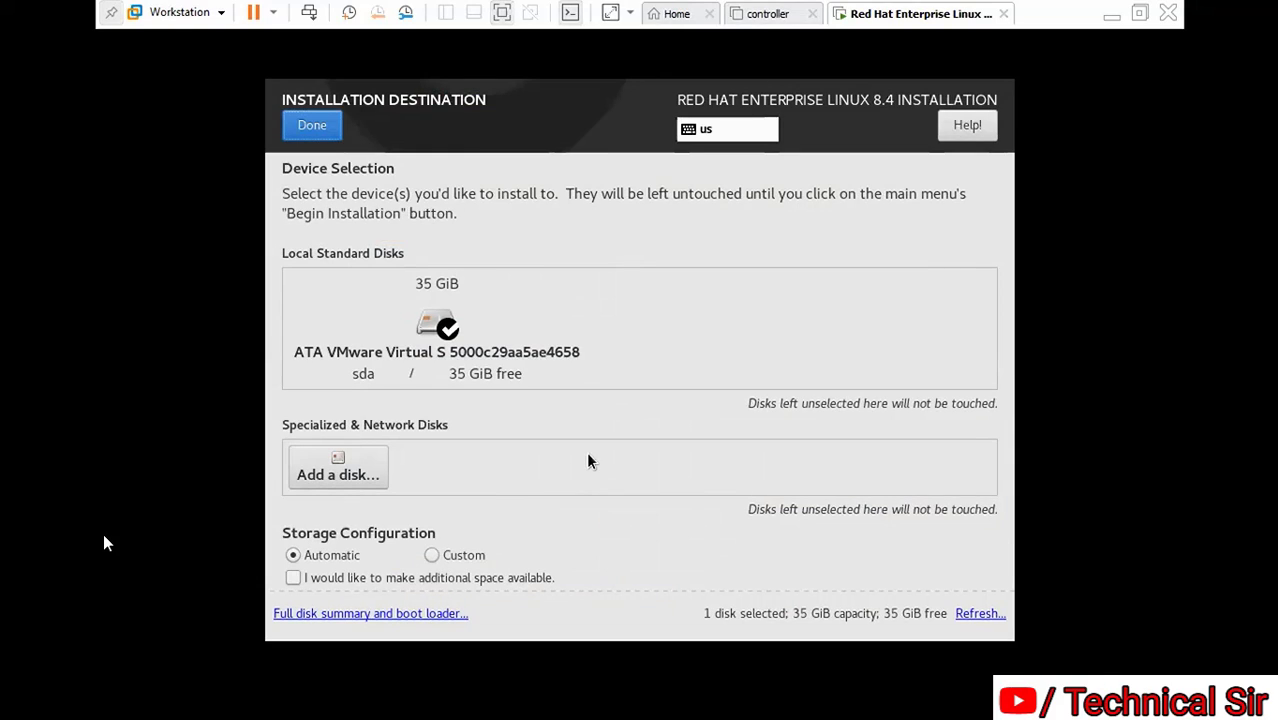
Accept the 35 GiB sda disk with automatic partitioning and return to the summary
{"action": "left_click", "coordinate": [323, 127]}
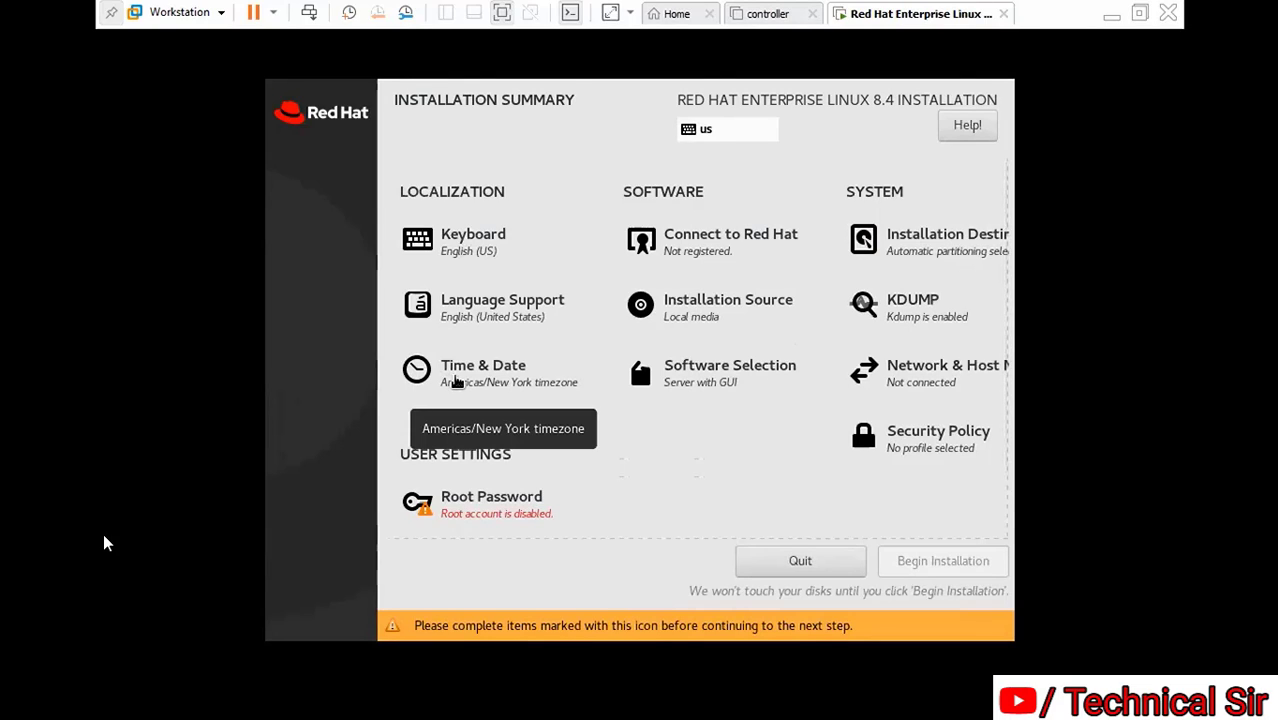
Set the time zone to Asia/Kolkata and bring the clock's hour to 12
{"action": "left_click", "coordinate": [509, 373]}
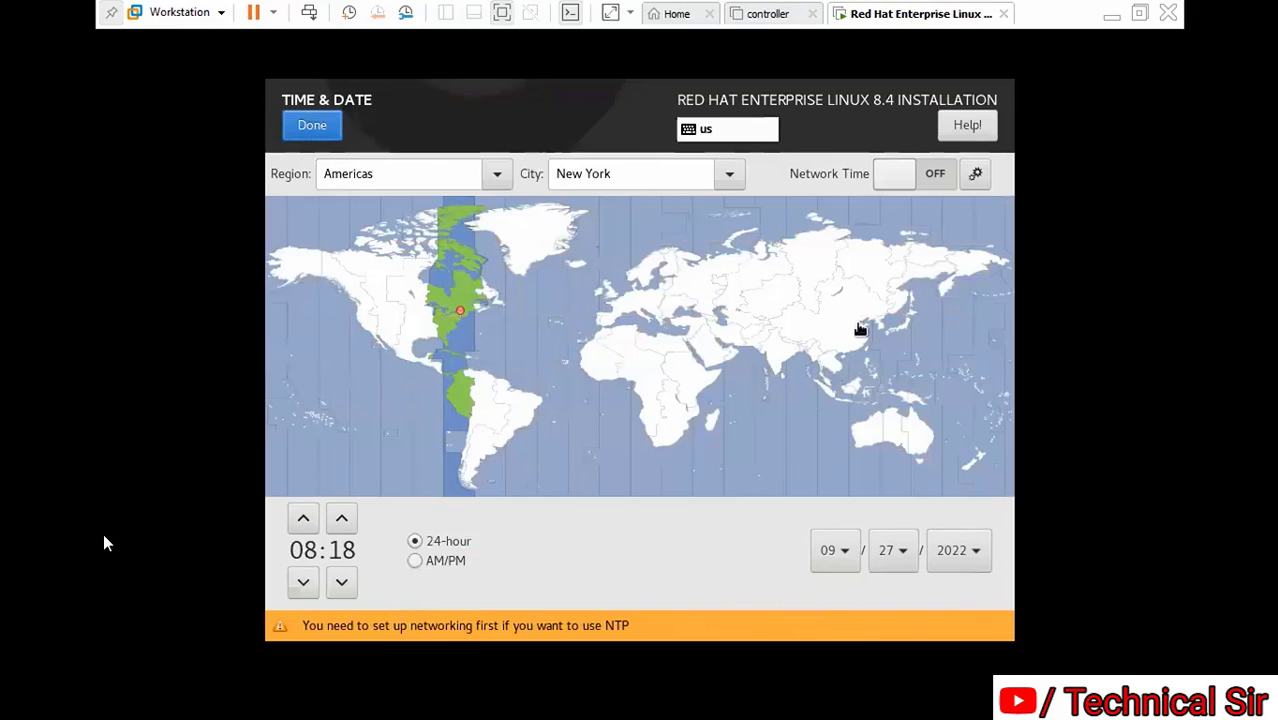
{"action": "left_click", "coordinate": [780, 366]}
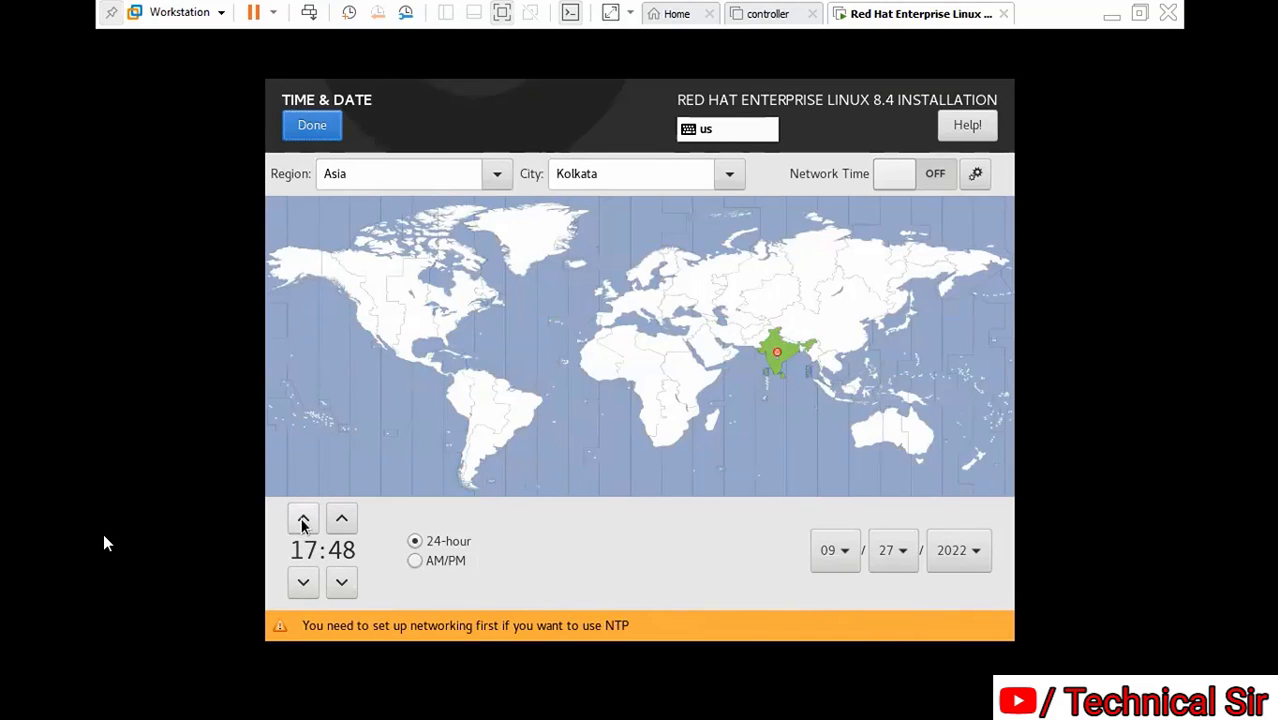
{"action": "left_click", "coordinate": [305, 588]}
{"action": "left_click", "coordinate": [305, 588]}
{"action": "left_click", "coordinate": [305, 588]}
{"action": "left_click", "coordinate": [305, 588]}
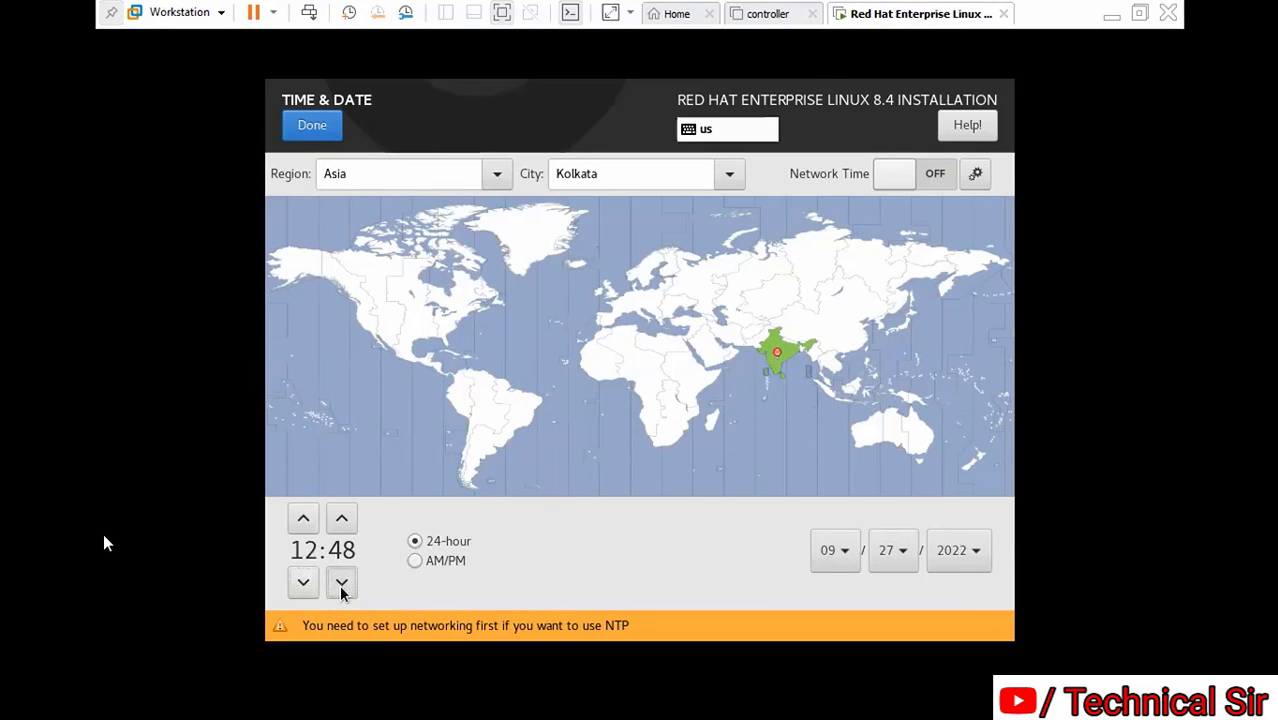
Lower the minutes to reach 12:18, switch to 12-hour AM/PM format, and confirm
{"action": "left_click", "coordinate": [342, 584]}
{"action": "left_click", "coordinate": [342, 584]}
{"action": "left_click", "coordinate": [342, 584]}
{"action": "left_click", "coordinate": [341, 586]}
{"action": "left_click", "coordinate": [341, 586]}
{"action": "left_click", "coordinate": [342, 586]}
{"action": "left_click", "coordinate": [343, 583]}
{"action": "left_click", "coordinate": [343, 583]}
{"action": "left_click", "coordinate": [346, 581]}
{"action": "left_click", "coordinate": [346, 581]}
{"action": "left_click", "coordinate": [347, 581]}
{"action": "left_click", "coordinate": [347, 581]}
{"action": "left_click", "coordinate": [345, 582]}
{"action": "left_click", "coordinate": [345, 582]}
{"action": "left_click", "coordinate": [344, 583]}
{"action": "left_click", "coordinate": [344, 583]}
{"action": "left_click", "coordinate": [343, 586]}
{"action": "left_click", "coordinate": [343, 586]}
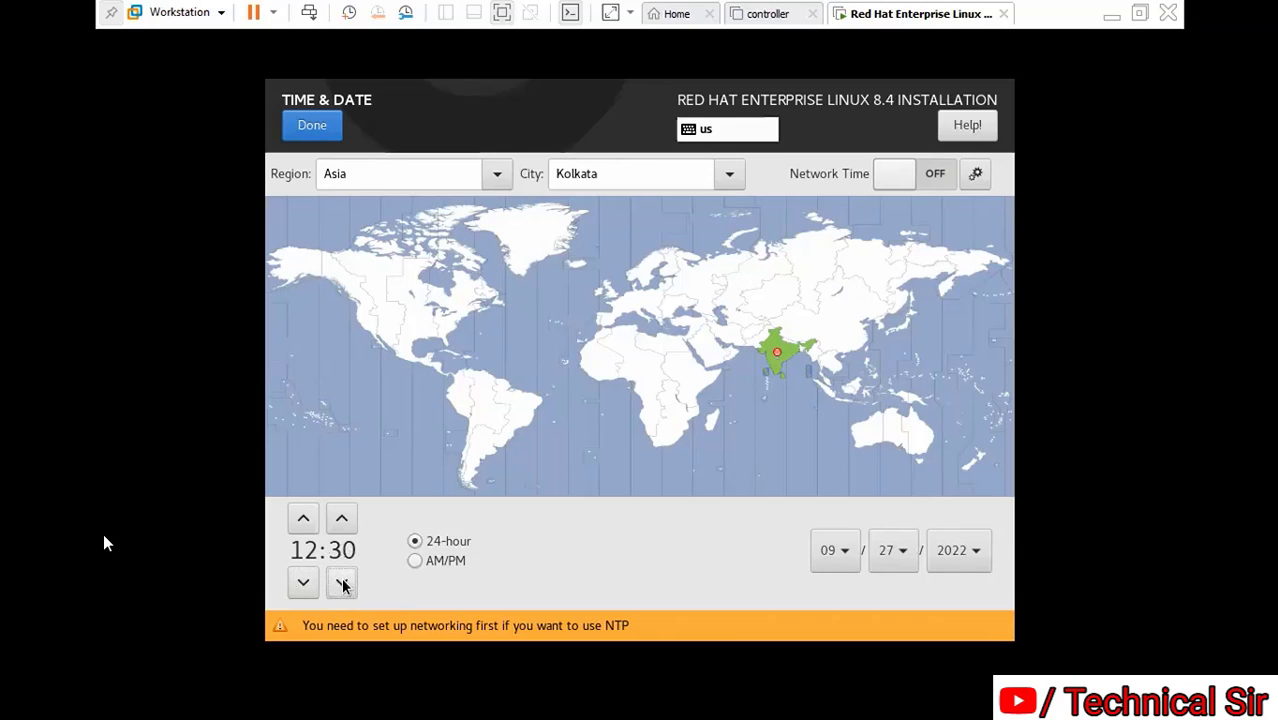
{"action": "left_click", "coordinate": [343, 586]}
{"action": "left_click", "coordinate": [343, 586]}
{"action": "left_click", "coordinate": [343, 586]}
{"action": "left_click", "coordinate": [343, 586]}
{"action": "left_click", "coordinate": [343, 586]}
{"action": "left_click", "coordinate": [343, 586]}
{"action": "left_click", "coordinate": [343, 586]}
{"action": "left_click", "coordinate": [343, 586]}
{"action": "left_click", "coordinate": [343, 586]}
{"action": "left_click", "coordinate": [342, 583]}
{"action": "left_click", "coordinate": [342, 583]}
{"action": "left_click", "coordinate": [342, 583]}
{"action": "left_click", "coordinate": [415, 561]}
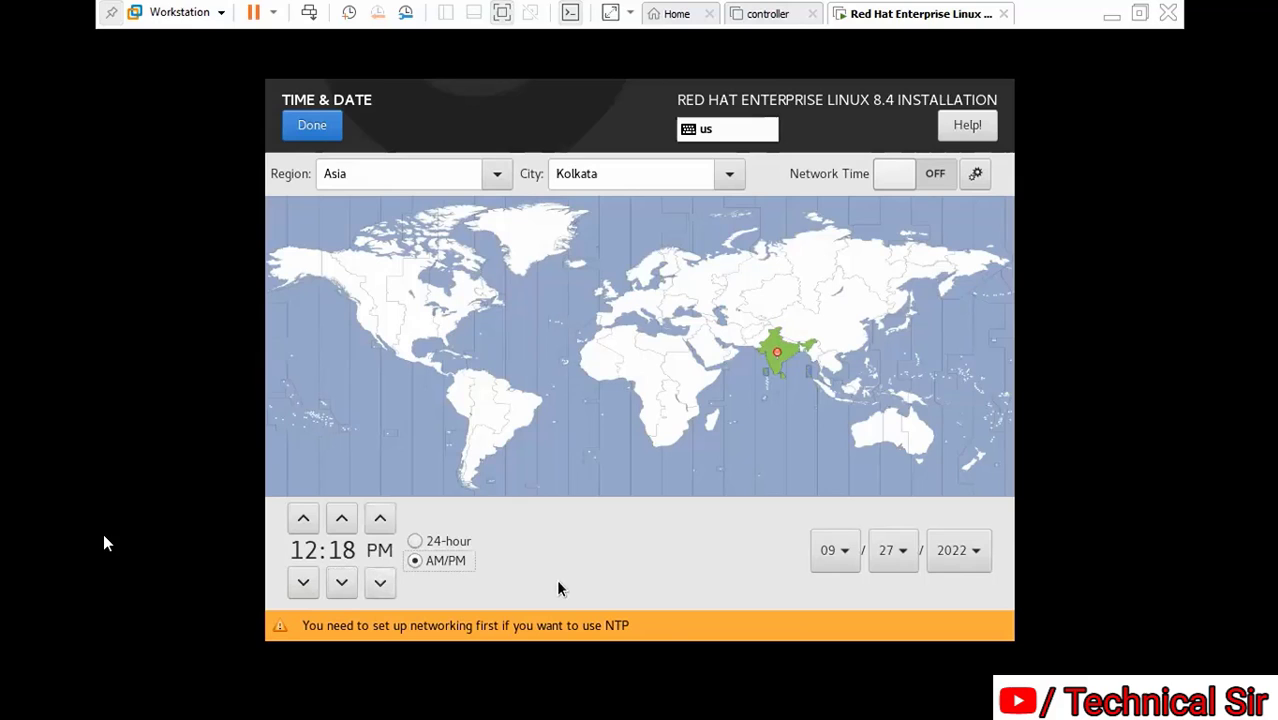
{"action": "left_click", "coordinate": [298, 122]}
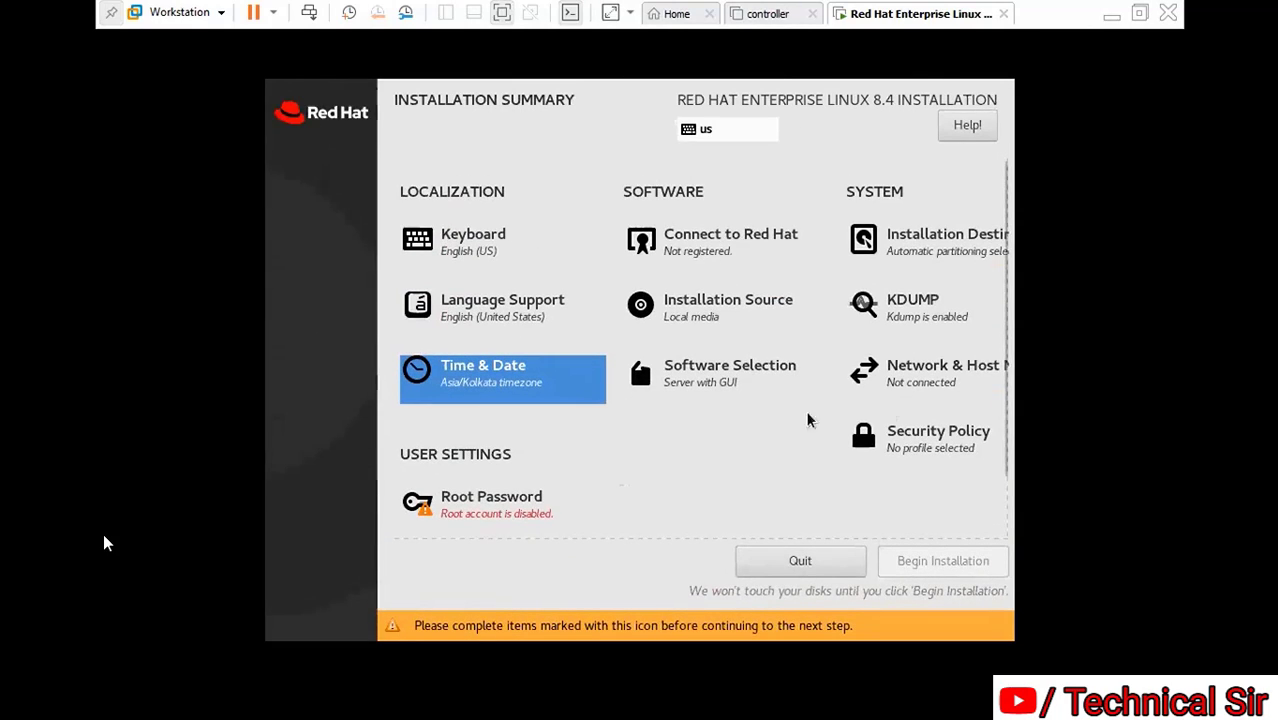
Turn on the Ethernet (ens160) connection and clear the default host name
{"action": "left_click", "coordinate": [940, 372]}
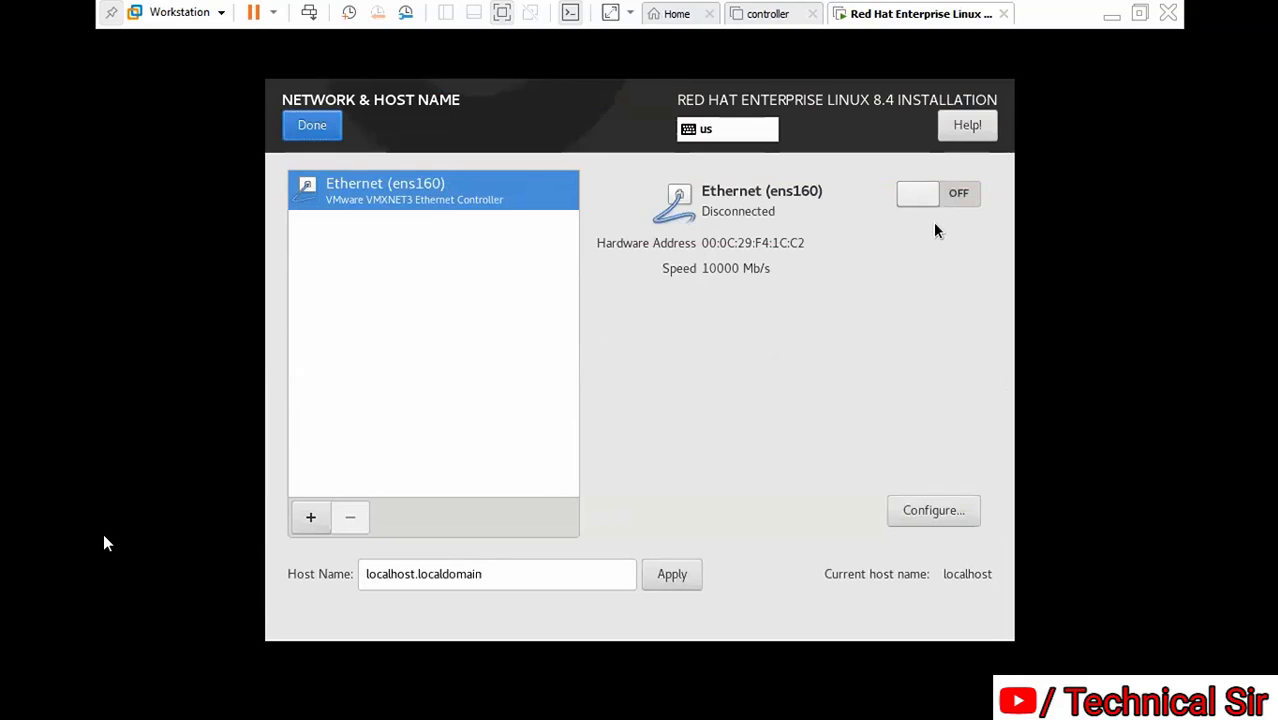
{"action": "left_click", "coordinate": [960, 193]}
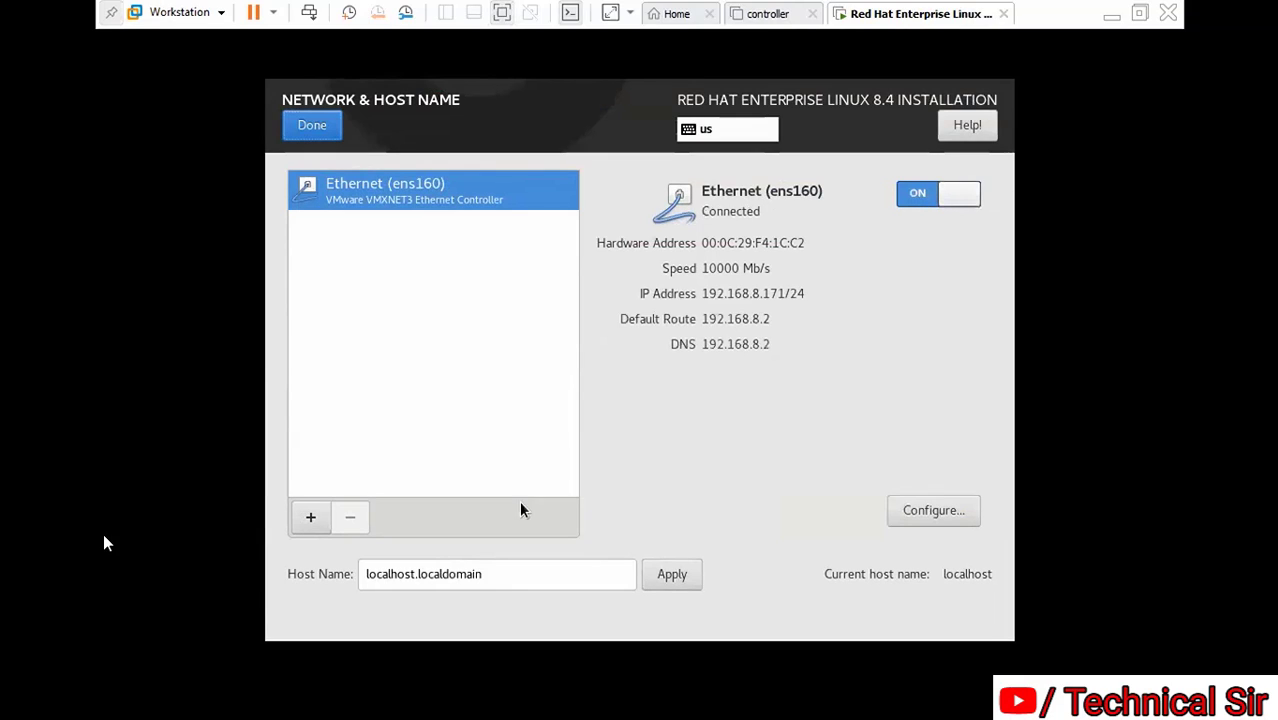
{"action": "left_click", "coordinate": [508, 573]}
{"action": "key", "text": "BackSpace"}
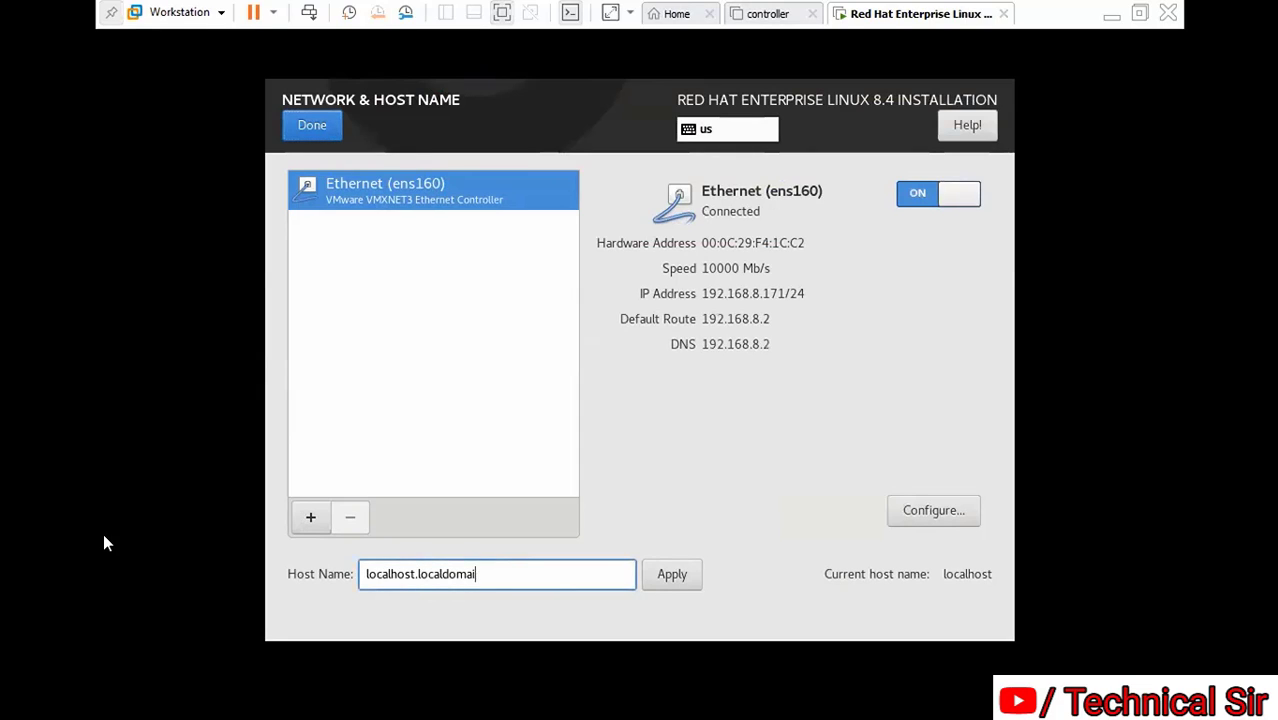
{"action": "key", "text": "BackSpace"}
{"action": "key", "text": "BackSpace"}
{"action": "key", "text": "BackSpace"}
{"action": "key", "text": "BackSpace"}
{"action": "key", "text": "BackSpace"}
{"action": "key", "text": "BackSpace"}
{"action": "key", "text": "BackSpace"}
{"action": "key", "text": "BackSpace"}
{"action": "key", "text": "BackSpace"}
{"action": "key", "text": "BackSpace"}
{"action": "key", "text": "BackSpace"}
{"action": "key", "text": "BackSpace"}
{"action": "key", "text": "BackSpace"}
{"action": "key", "text": "BackSpace"}
{"action": "key", "text": "BackSpace"}
{"action": "key", "text": "BackSpace"}
{"action": "key", "text": "BackSpace"}
{"action": "key", "text": "BackSpace"}
{"action": "key", "text": "BackSpace"}
{"action": "key", "text": "BackSpace"}
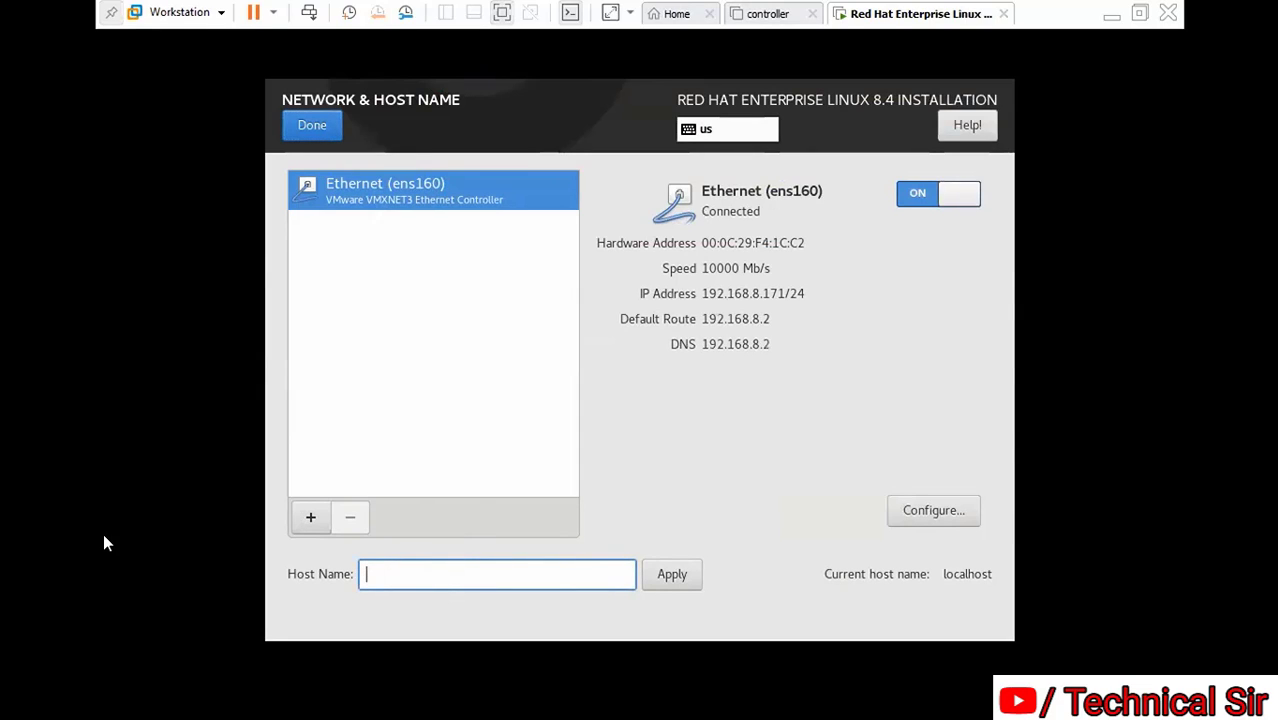
Enter and apply the host name control.ex.com, then return to the summary
{"action": "type", "text": "control.com"}
{"action": "key", "text": "BackSpace"}
{"action": "key", "text": "BackSpace"}
{"action": "key", "text": "BackSpace"}
{"action": "key", "text": "BackSpace"}
{"action": "type", "text": "ler"}
{"action": "key", "text": "BackSpace"}
{"action": "key", "text": "BackSpace"}
{"action": "key", "text": "BackSpace"}
{"action": "key", "text": "BackSpace"}
{"action": "key", "text": "BackSpace"}
{"action": "type", "text": "l"}
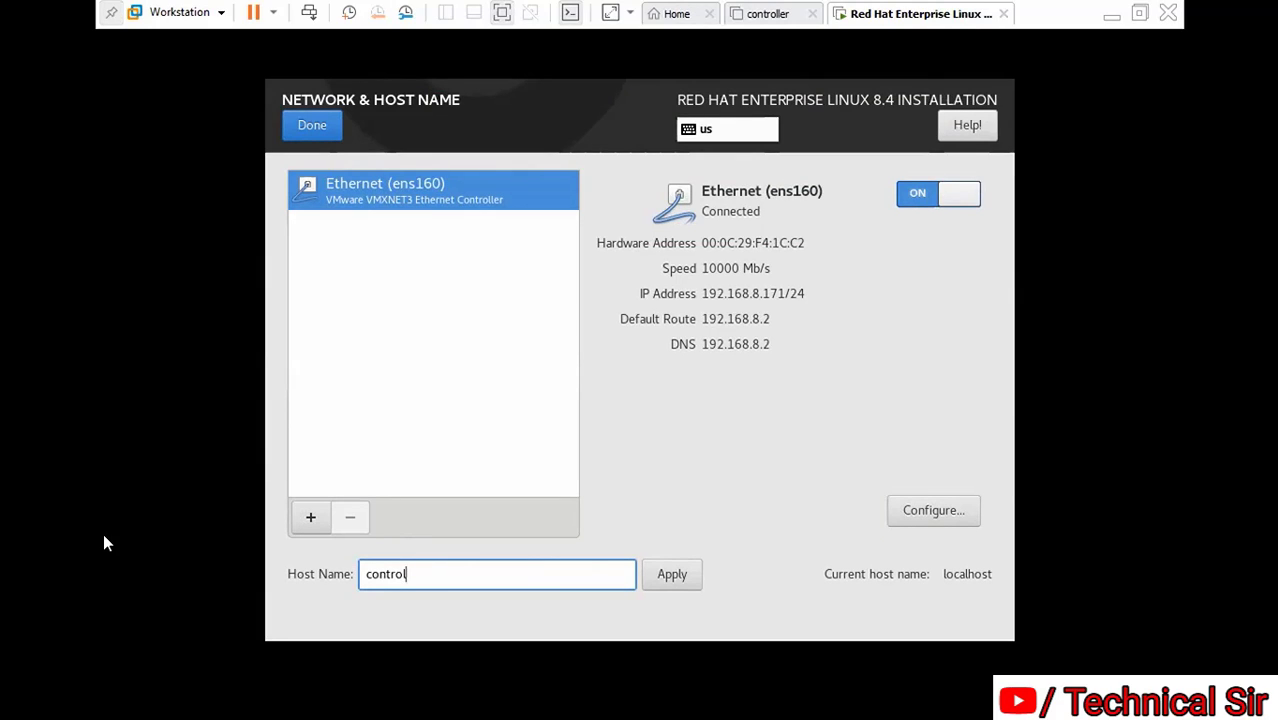
{"action": "type", "text": ".ex.com"}
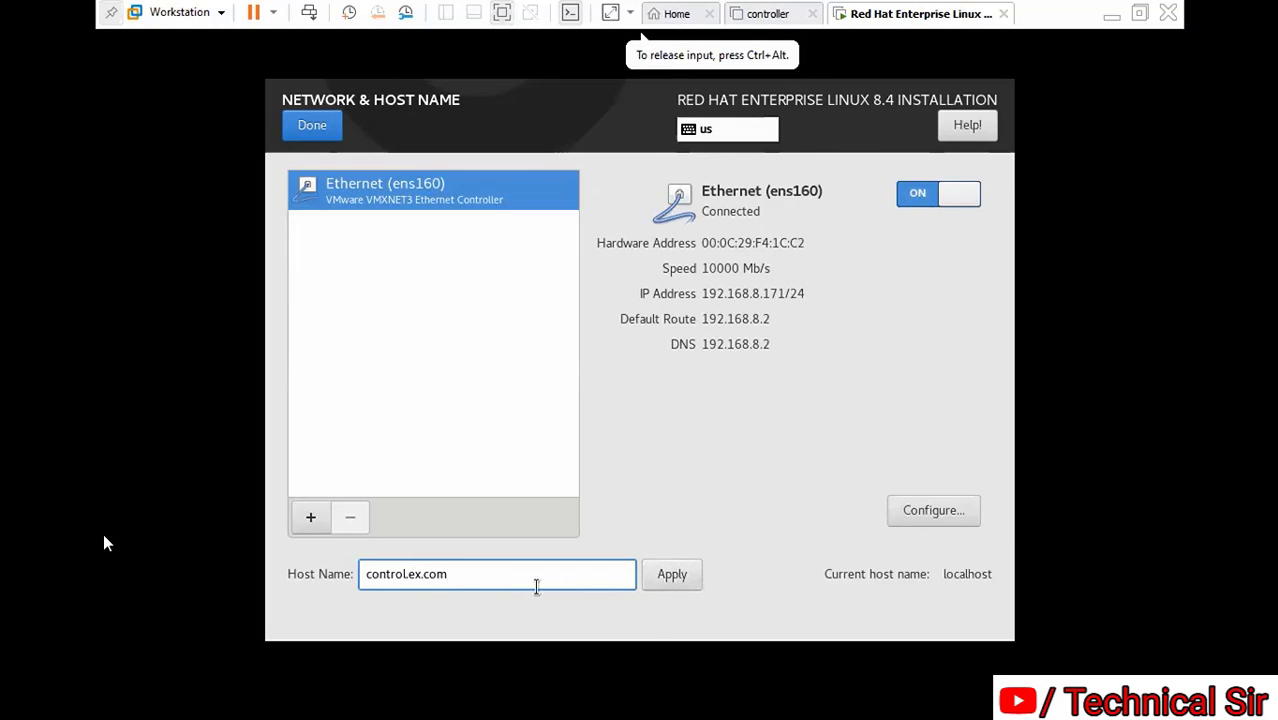
{"action": "left_click", "coordinate": [684, 576]}
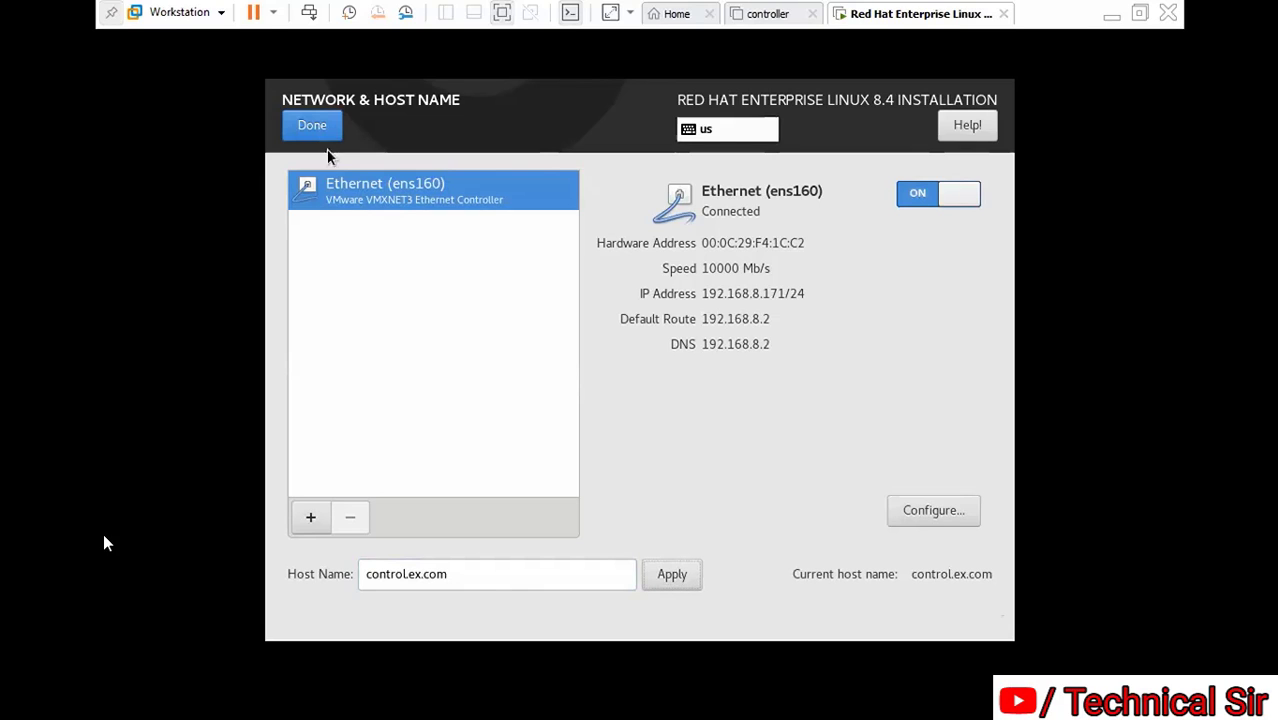
{"action": "left_click", "coordinate": [314, 125]}
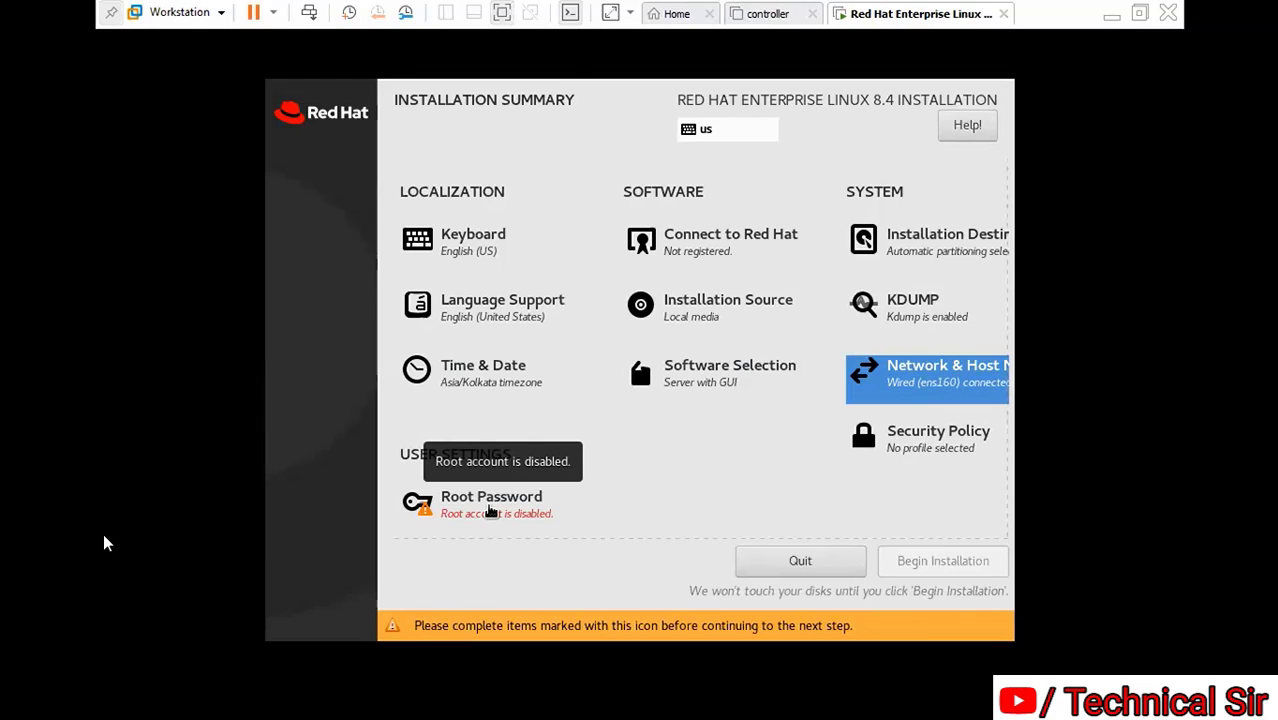
Enter and confirm the root password, accepting the weak-password warning
{"action": "left_click", "coordinate": [514, 522]}
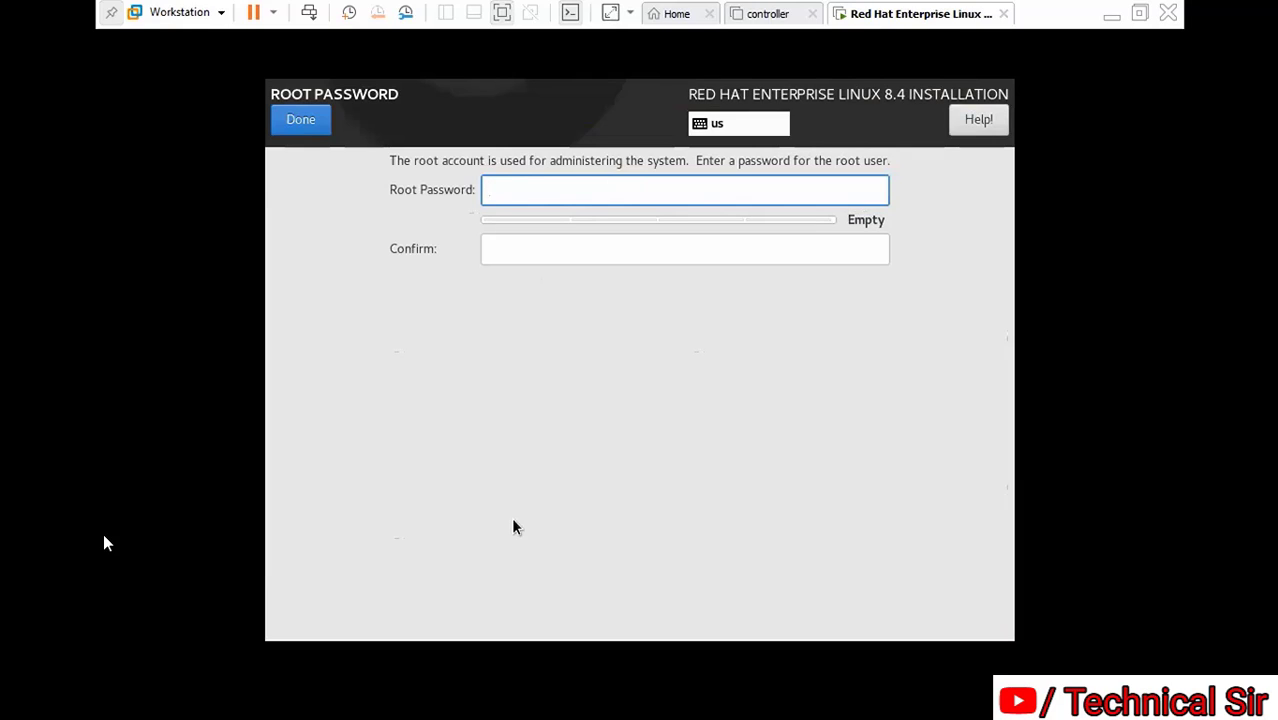
{"action": "type", "text": "redh"}
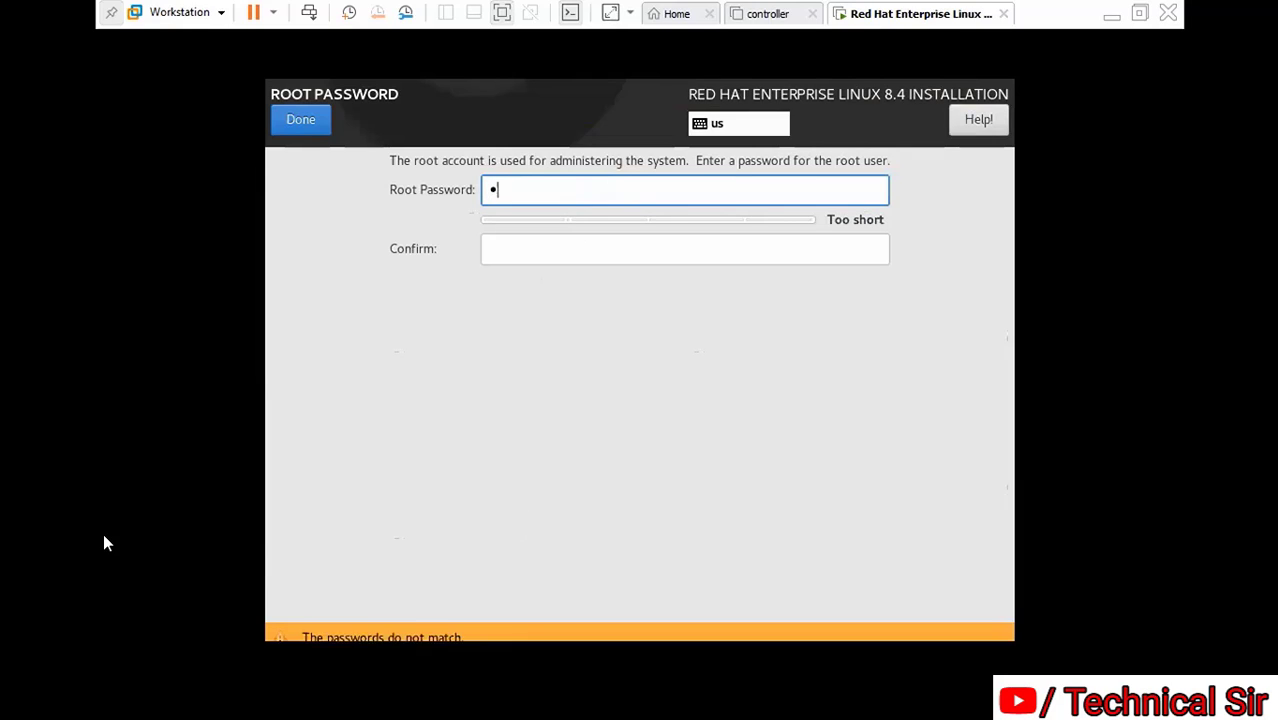
{"action": "key", "text": "BackSpace"}
{"action": "key", "text": "BackSpace"}
{"action": "key", "text": "BackSpace"}
{"action": "key", "text": "BackSpace"}
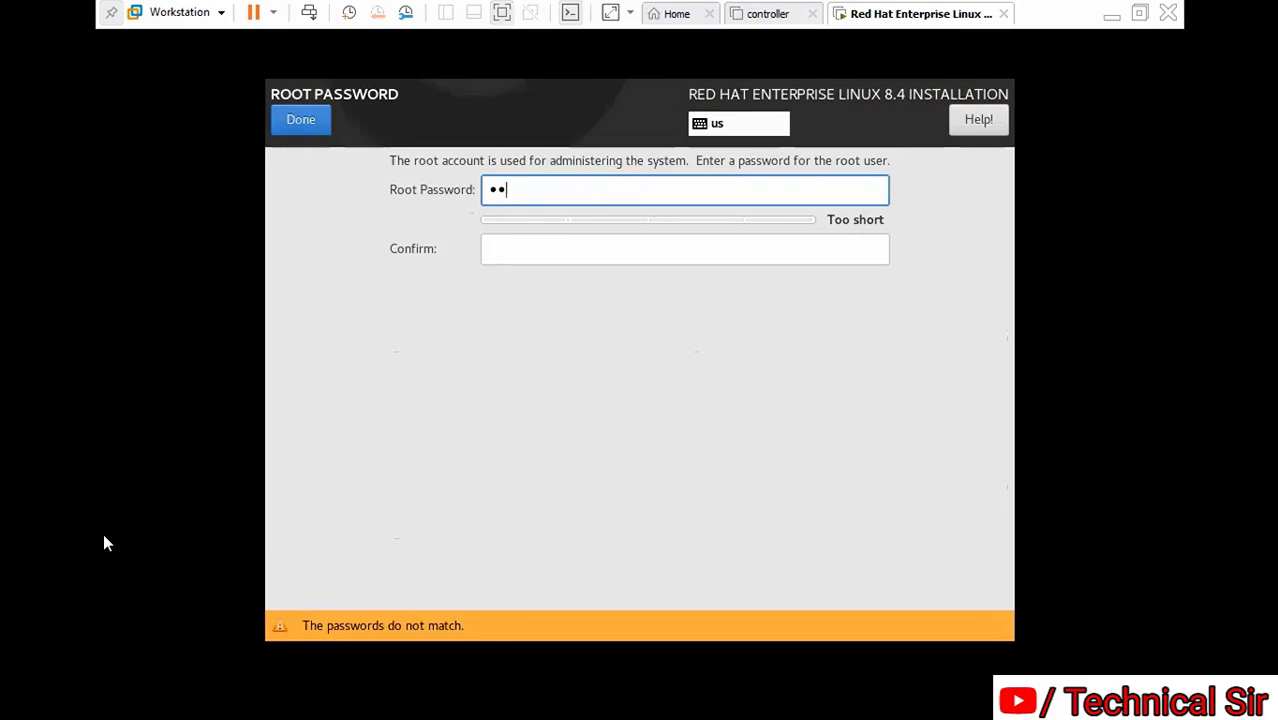
{"action": "type", "text": "redhat"}
{"action": "key", "text": "Tab"}
{"action": "type", "text": "redhat"}
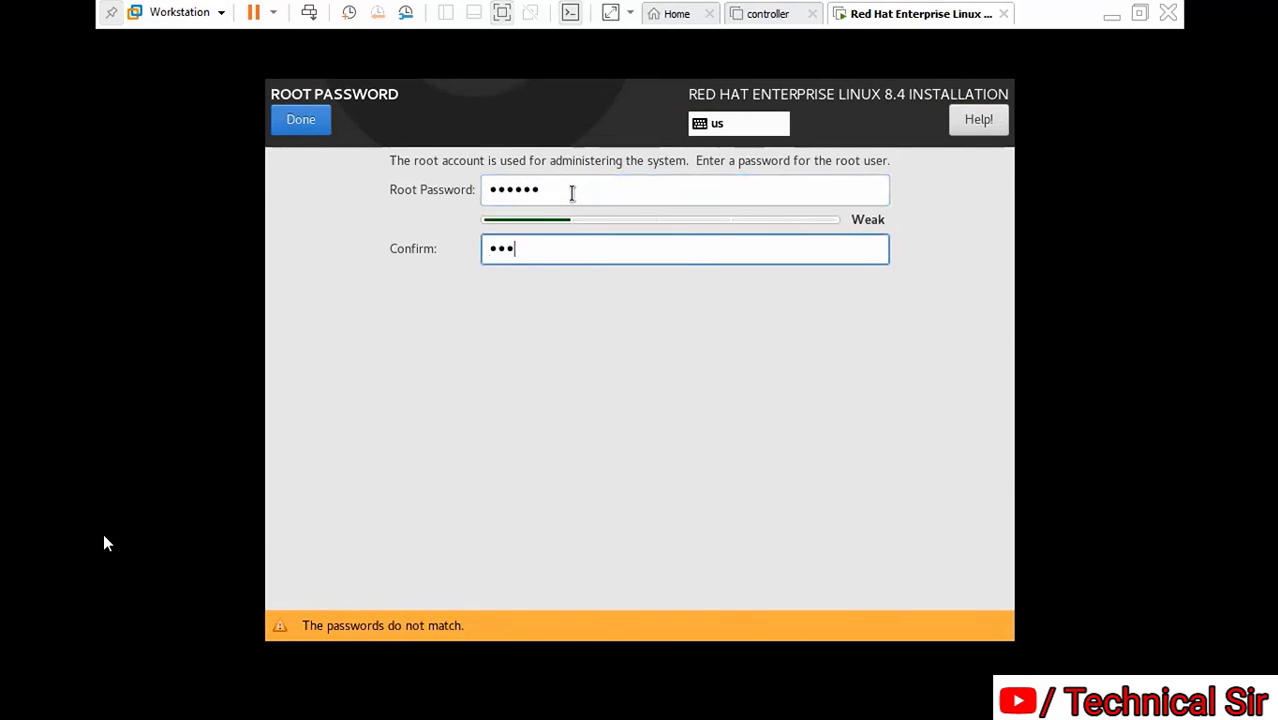
{"action": "left_click", "coordinate": [306, 116]}
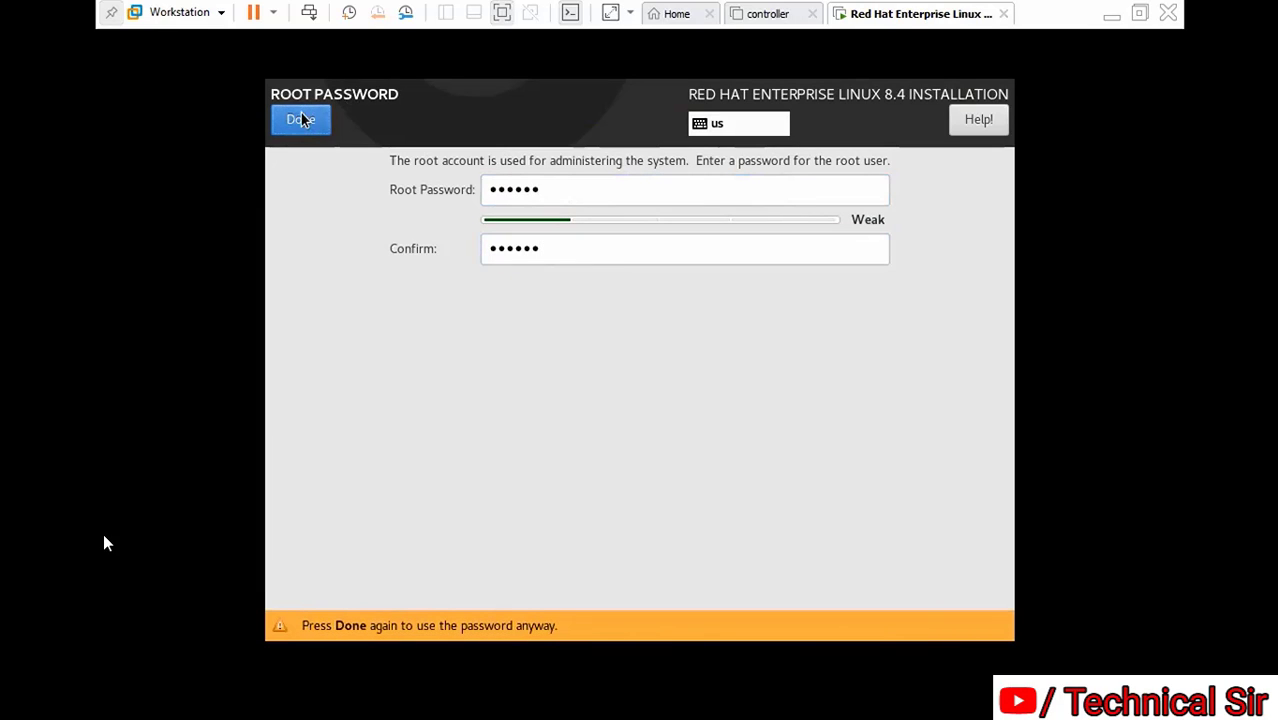
{"action": "left_click", "coordinate": [301, 120]}
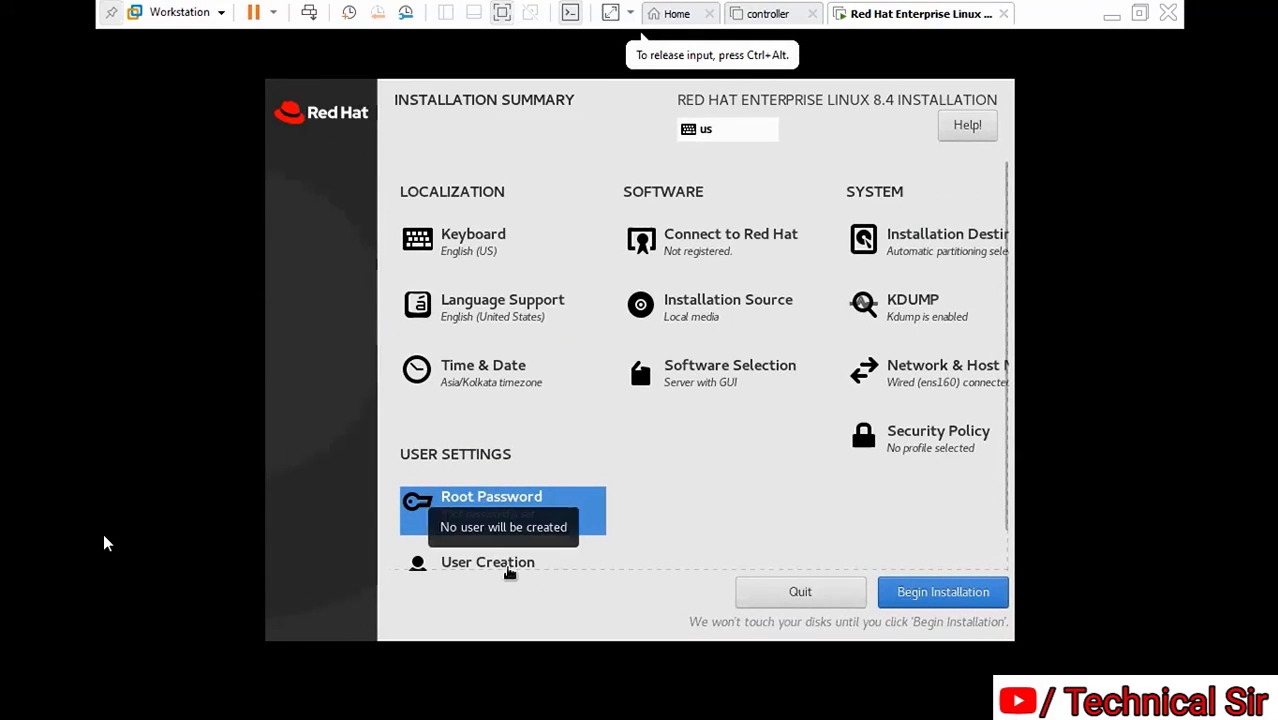
Create a user with the user's full name and a confirmed password, accepting the weak-password warning
{"action": "left_click", "coordinate": [510, 570]}
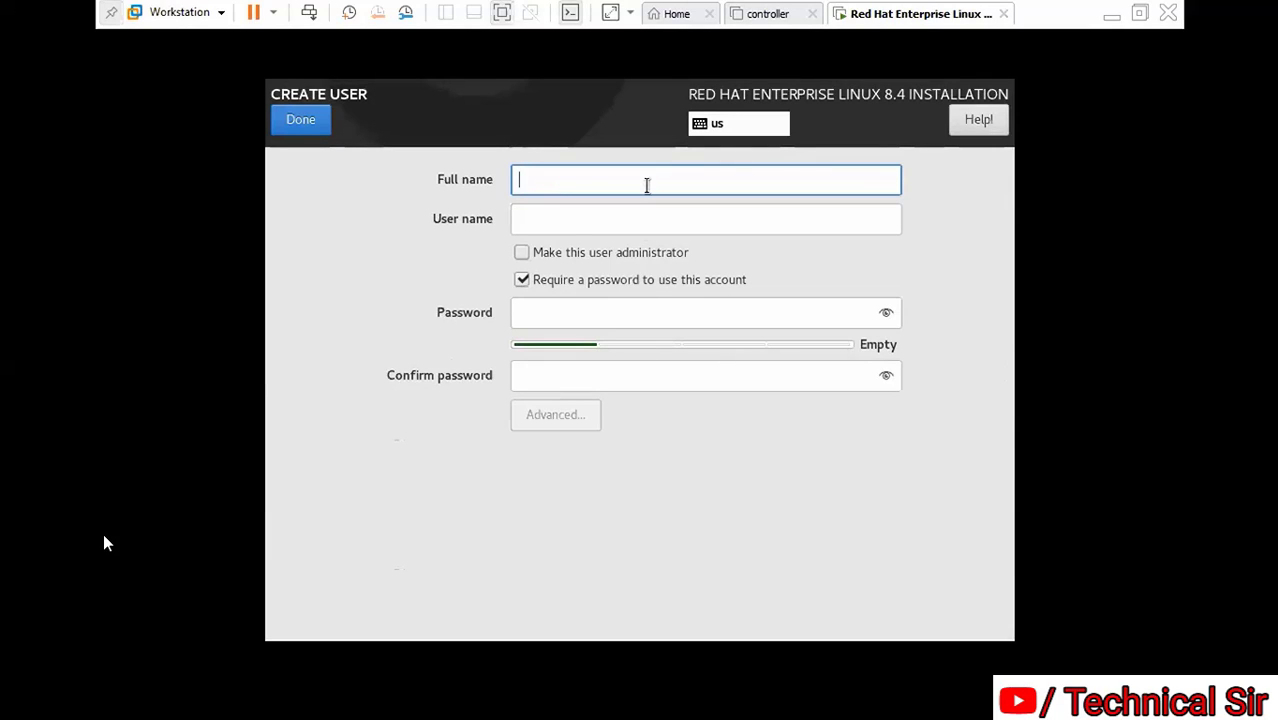
{"action": "type", "text": "nuts"}
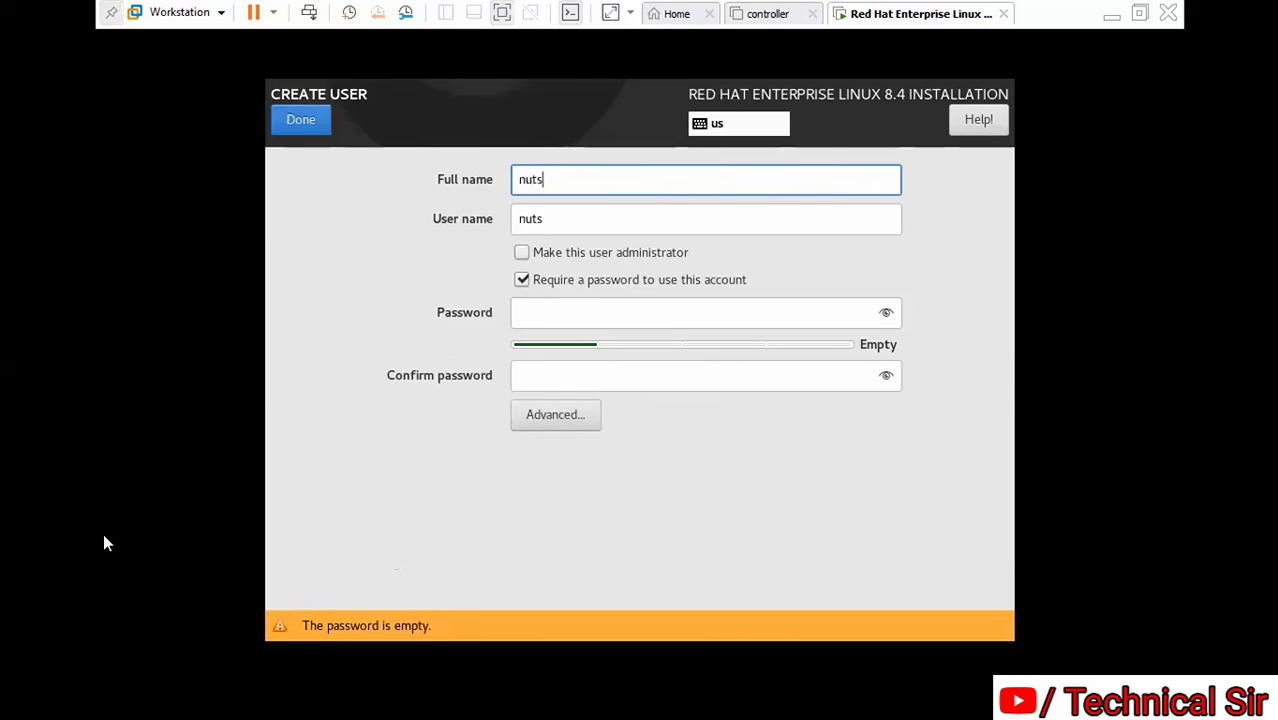
{"action": "key", "text": "Tab"}
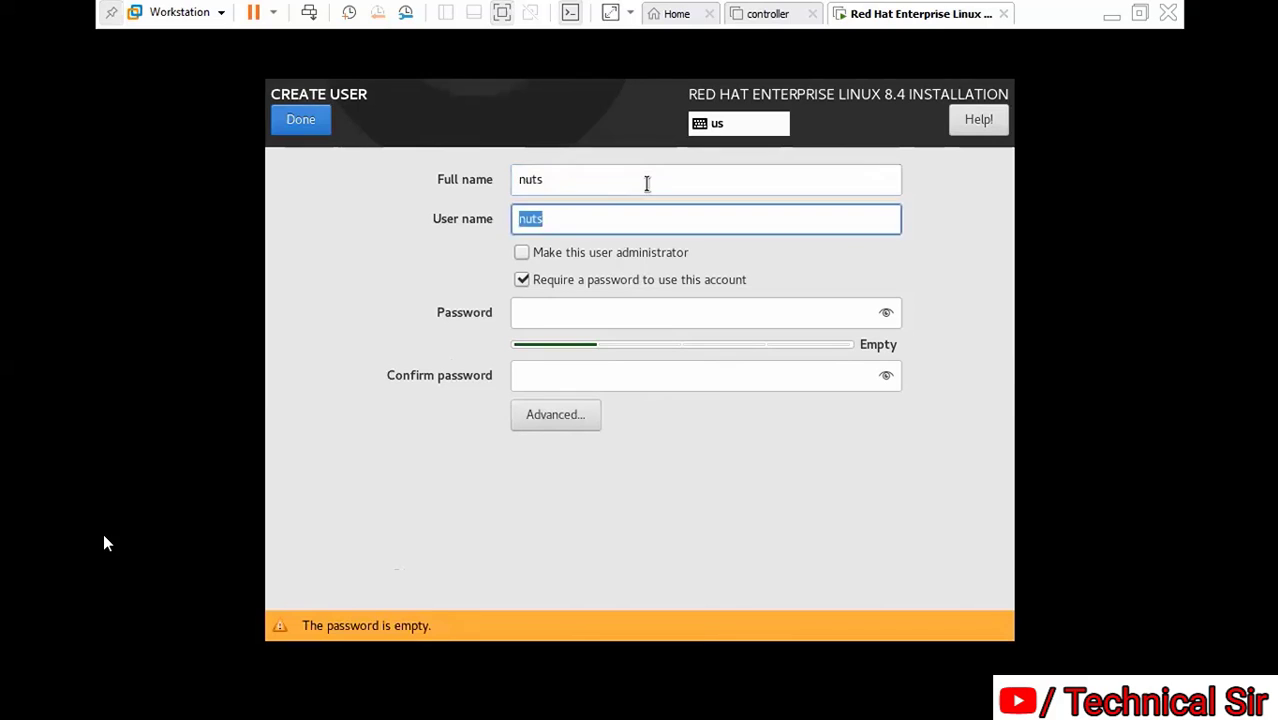
{"action": "key", "text": "Tab"}
{"action": "key", "text": "Tab"}
{"action": "key", "text": "Tab"}
{"action": "type", "text": "redhat"}
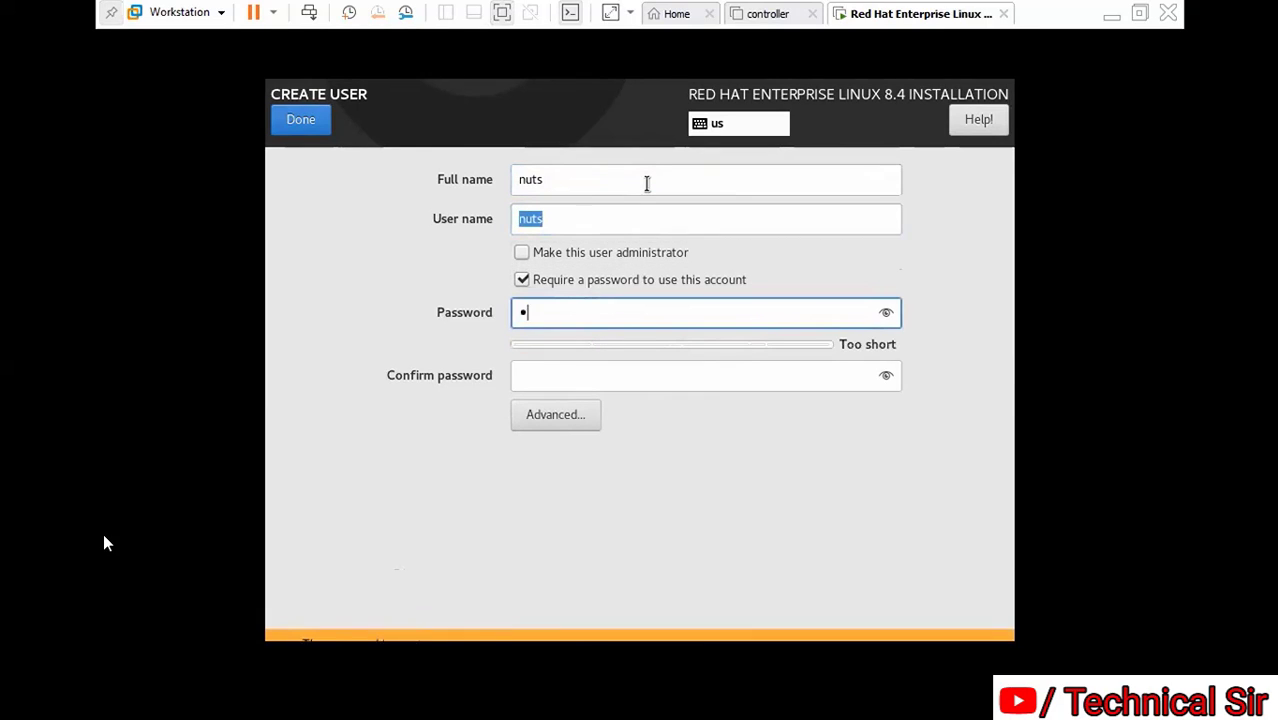
{"action": "key", "text": "Tab"}
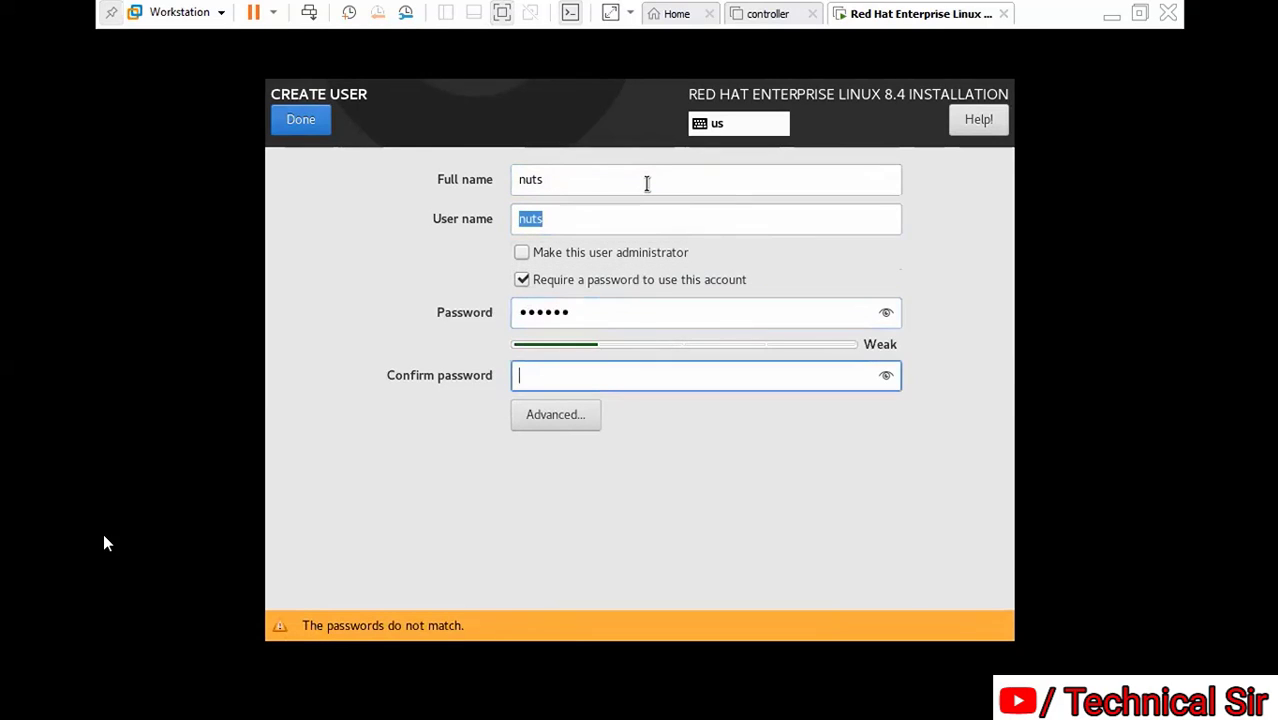
{"action": "type", "text": "redhat"}
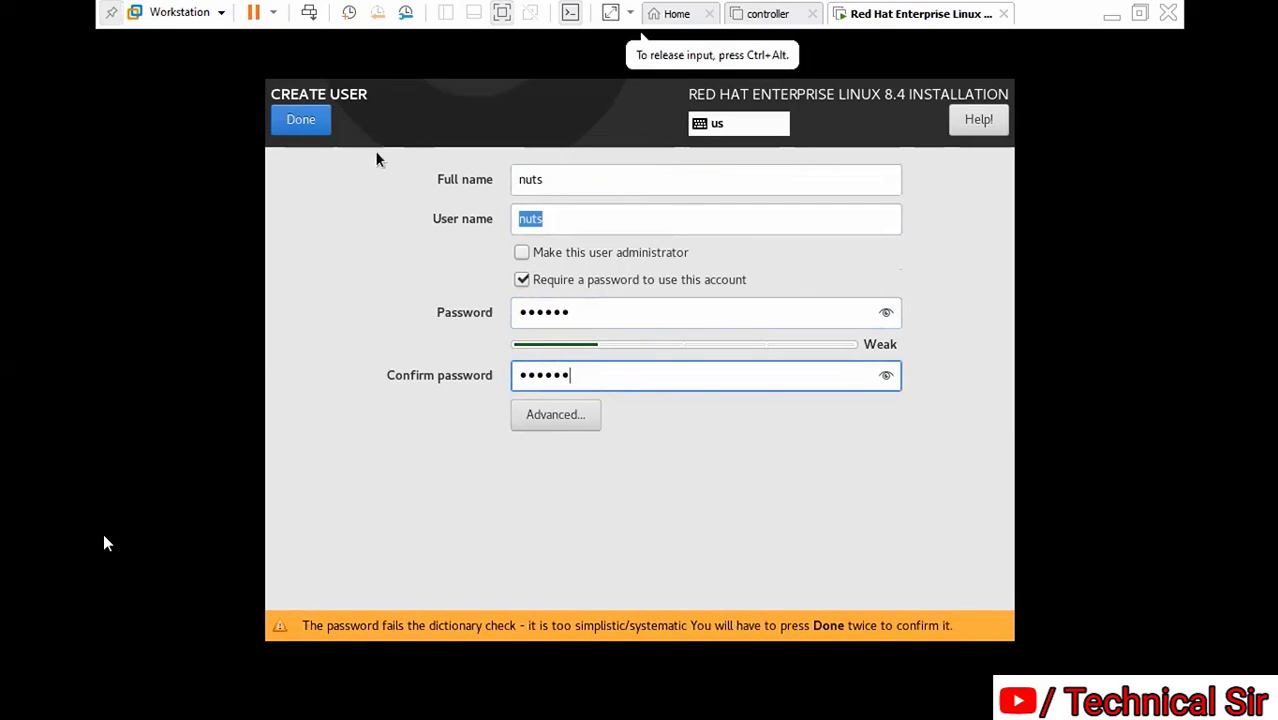
{"action": "left_click", "coordinate": [306, 128]}
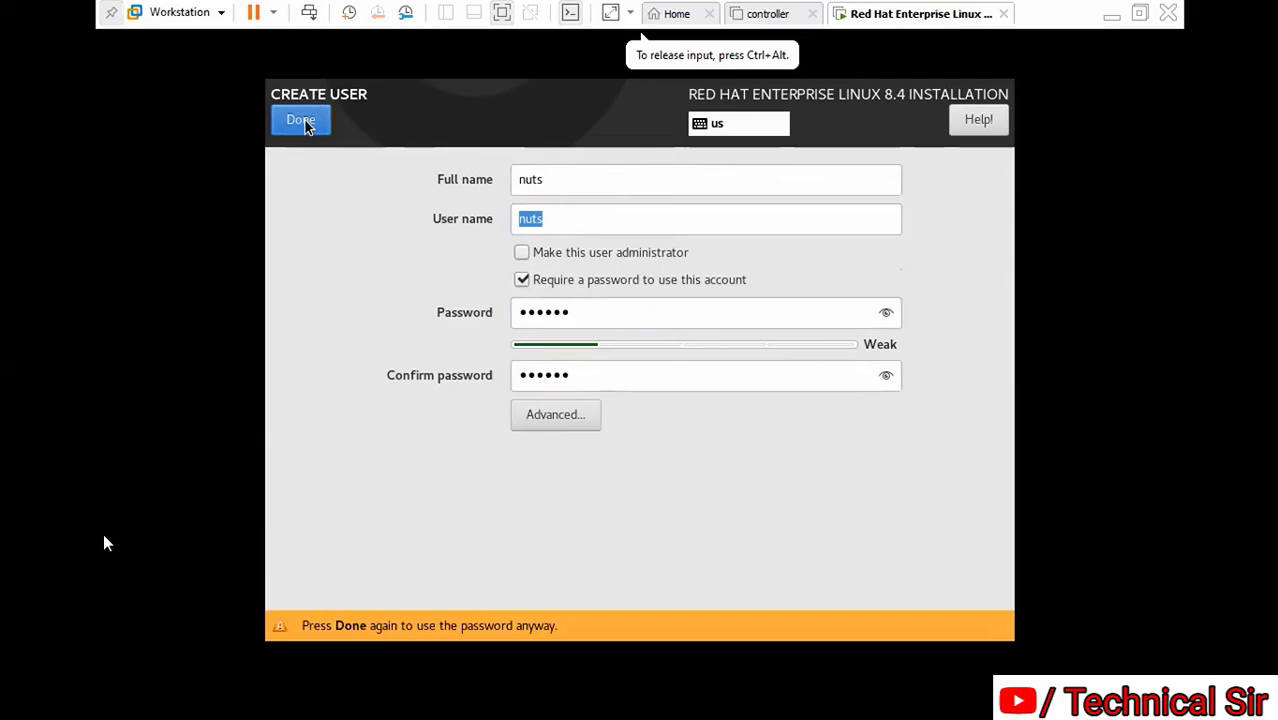
{"action": "left_click", "coordinate": [305, 120]}
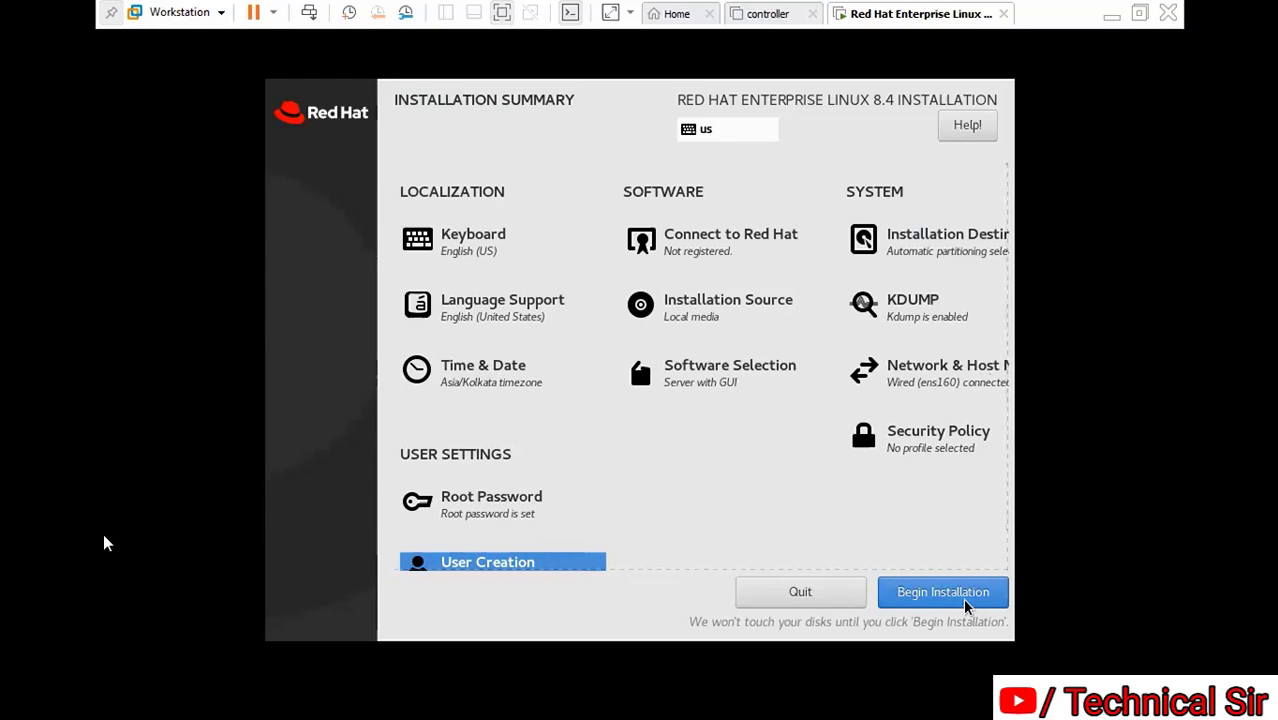
Begin the RHEL 8.4 installation from the Installation Summary page
{"action": "left_click", "coordinate": [962, 600]}
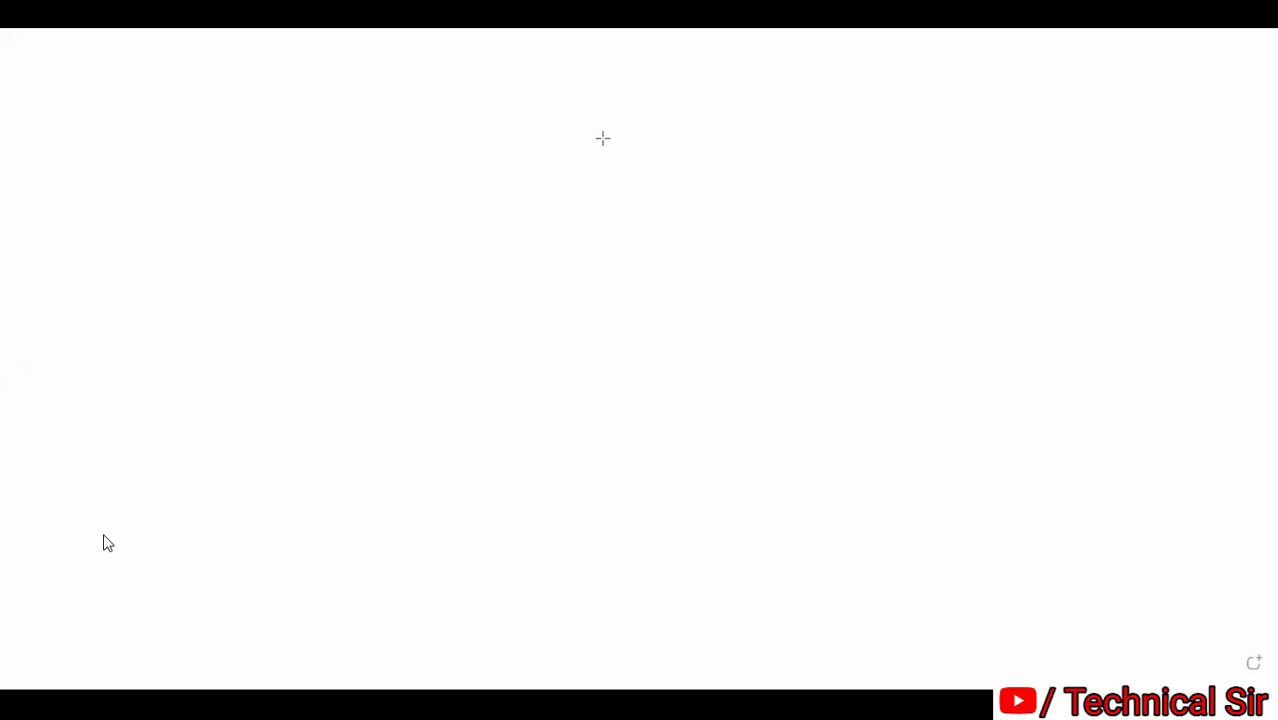
Draw a blue vertical line down the page centre, then a horizontal line across its top
{"action": "left_click_drag", "start_coordinate": [593, 128], "coordinate": [591, 543]}
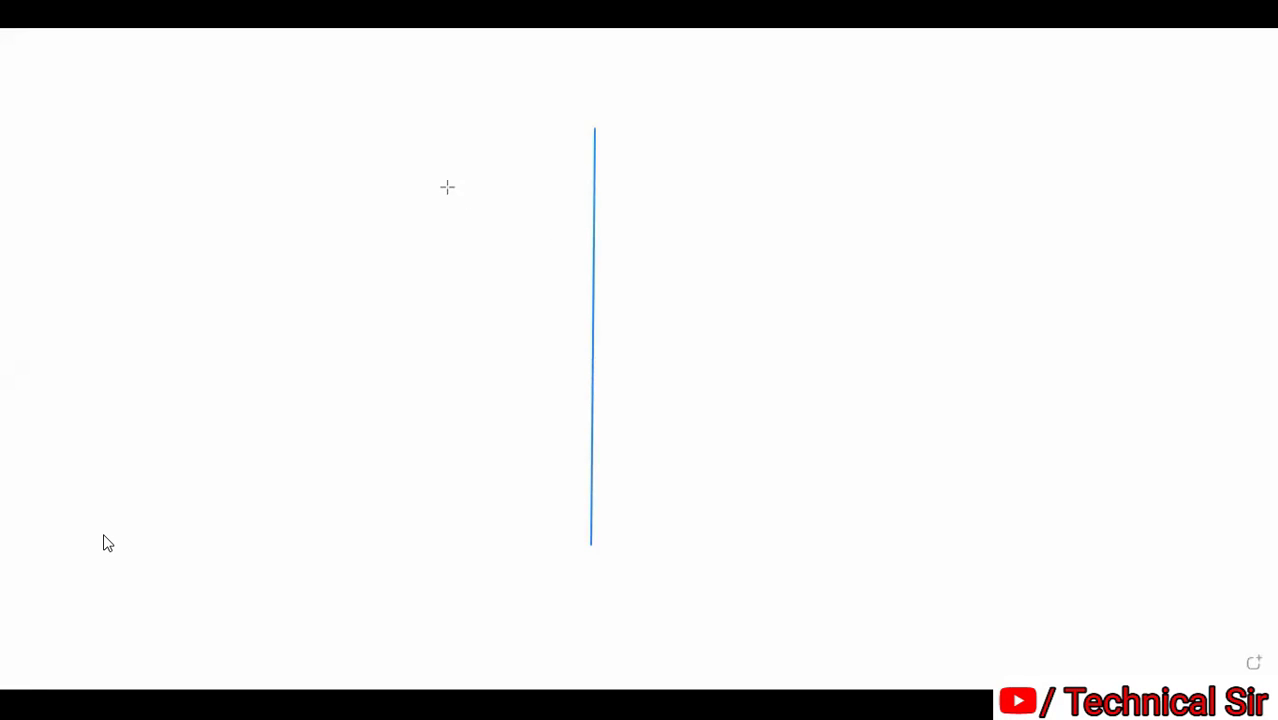
{"action": "mouse_move", "coordinate": [374, 187]}
{"action": "left_mouse_down"}
{"action": "mouse_move", "coordinate": [630, 169]}
{"action": "mouse_move", "coordinate": [892, 185]}
{"action": "left_mouse_up"}
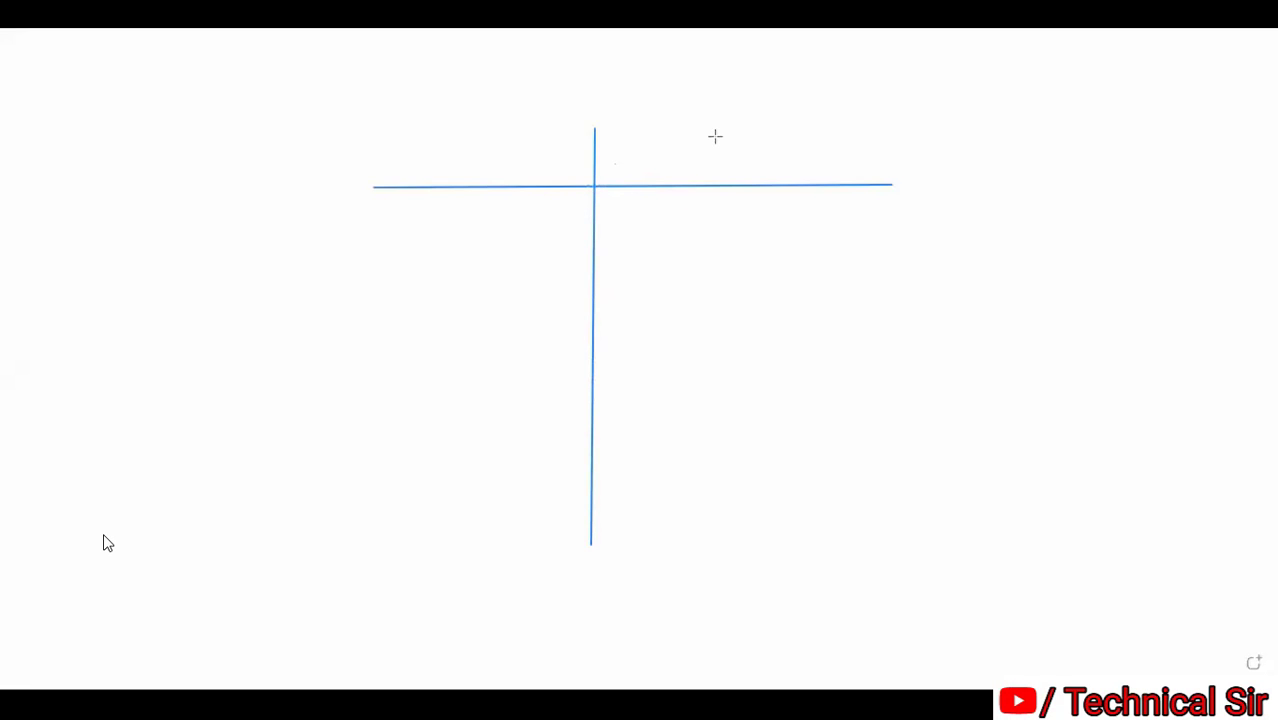
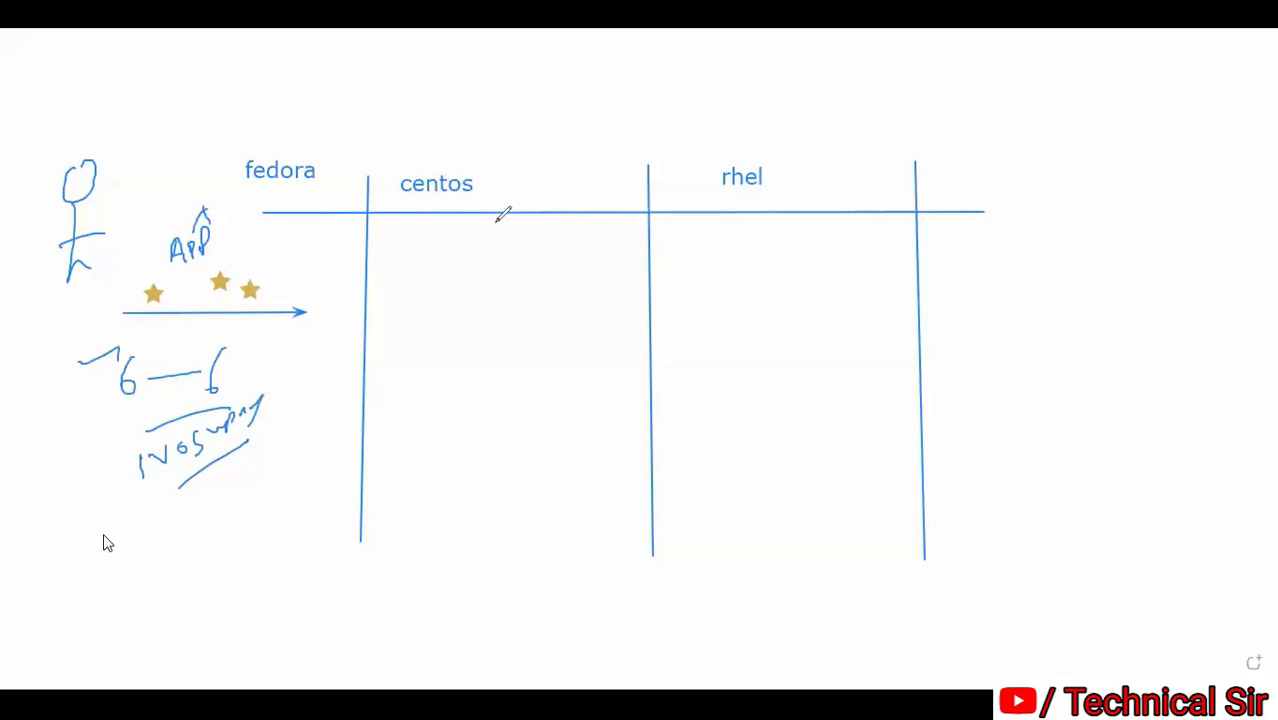
Write App in the centos column, draw an arrow below it and stamp three gold stars above
{"action": "mouse_move", "coordinate": [411, 257]}
{"action": "left_mouse_down"}
{"action": "mouse_move", "coordinate": [450, 236]}
{"action": "mouse_move", "coordinate": [465, 262]}
{"action": "left_mouse_up"}
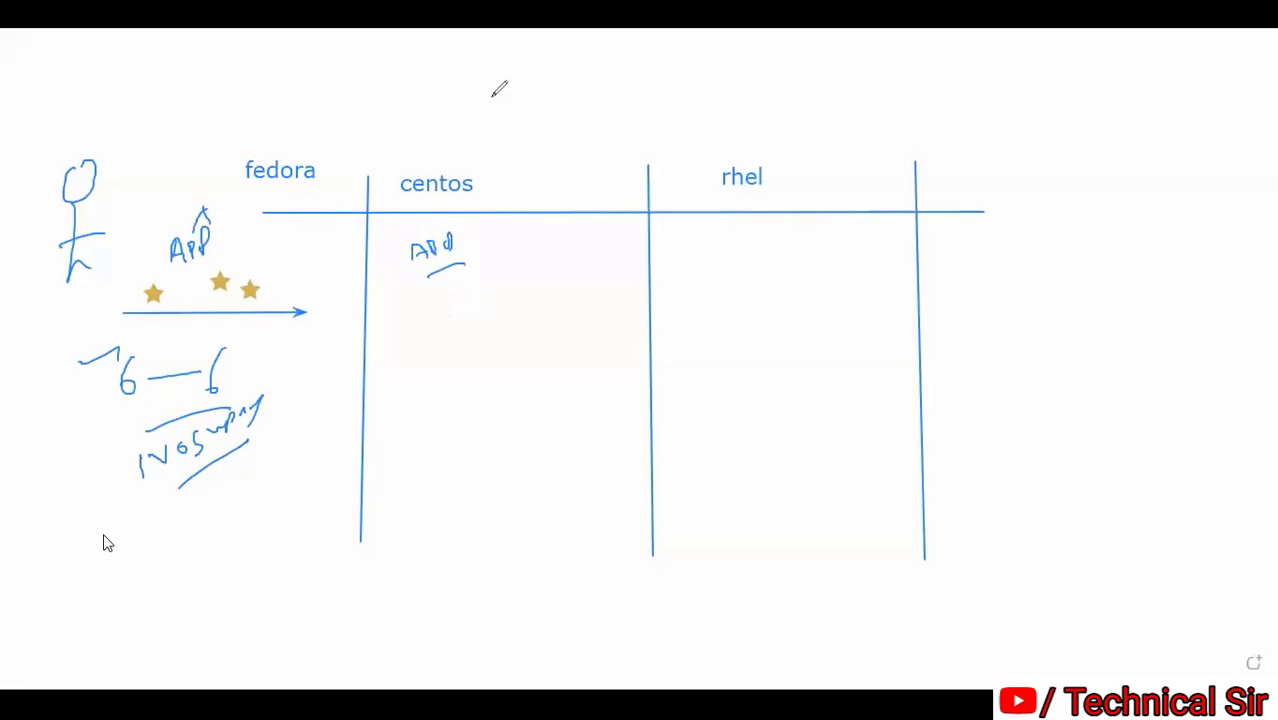
{"action": "mouse_move", "coordinate": [397, 316]}
{"action": "left_mouse_down"}
{"action": "mouse_move", "coordinate": [553, 291]}
{"action": "mouse_move", "coordinate": [597, 316]}
{"action": "left_mouse_up"}
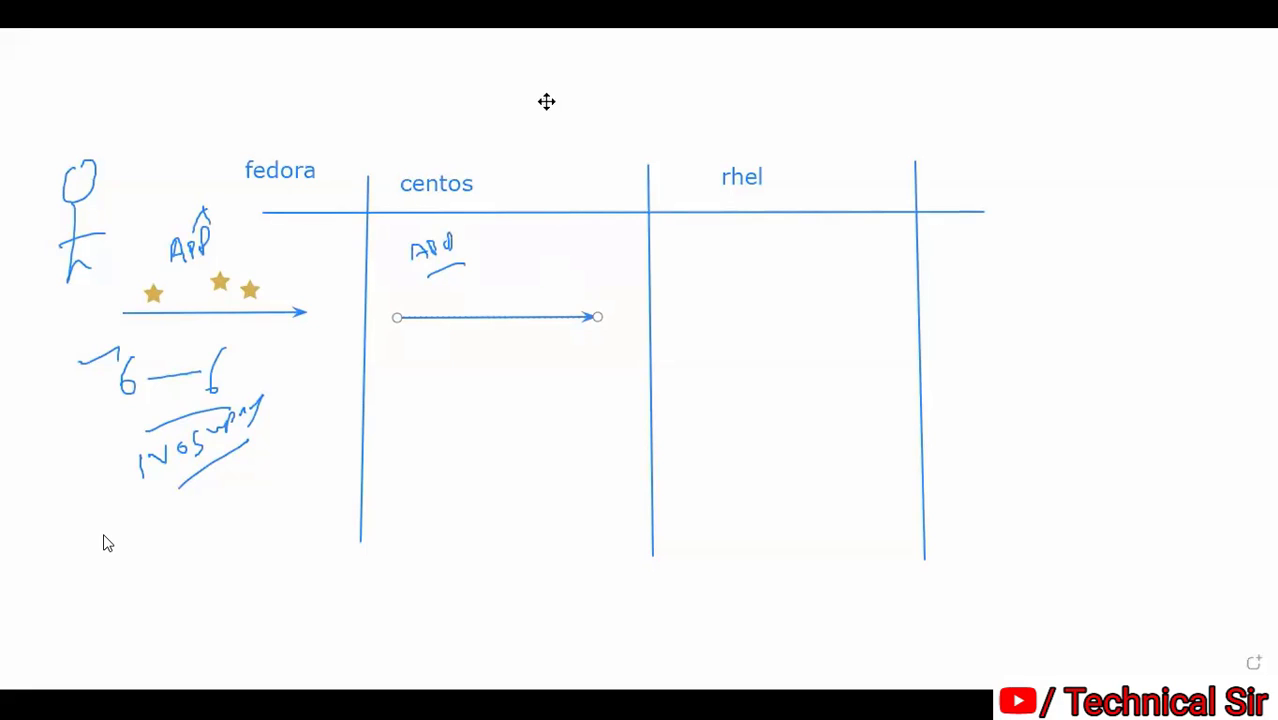
{"action": "left_click", "coordinate": [434, 296]}
{"action": "left_click", "coordinate": [490, 294]}
{"action": "left_click", "coordinate": [540, 292]}
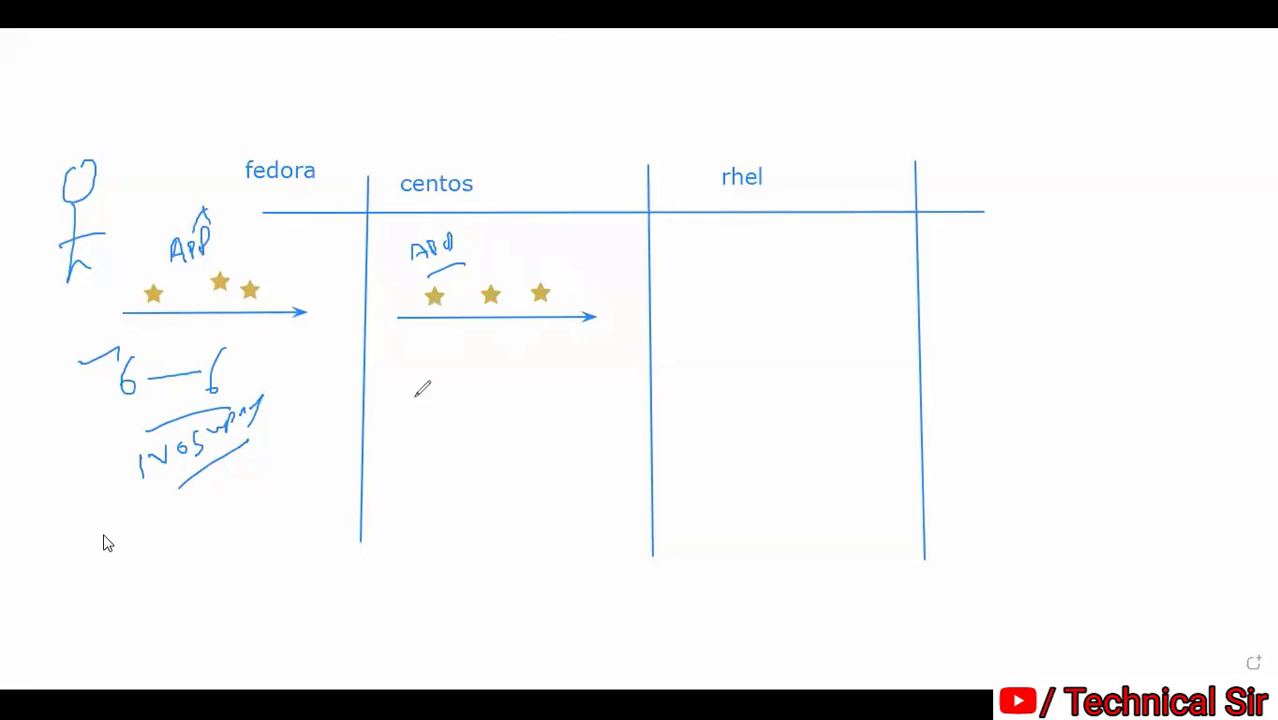
Handwrite and underline notes below the centos arrow, then tick the first note and the App note
{"action": "left_click_drag", "start_coordinate": [422, 354], "coordinate": [499, 332]}
{"action": "left_click_drag", "start_coordinate": [437, 402], "coordinate": [522, 358]}
{"action": "mouse_move", "coordinate": [447, 414]}
{"action": "left_mouse_down"}
{"action": "mouse_move", "coordinate": [445, 438]}
{"action": "mouse_move", "coordinate": [512, 400]}
{"action": "mouse_move", "coordinate": [523, 466]}
{"action": "left_mouse_up"}
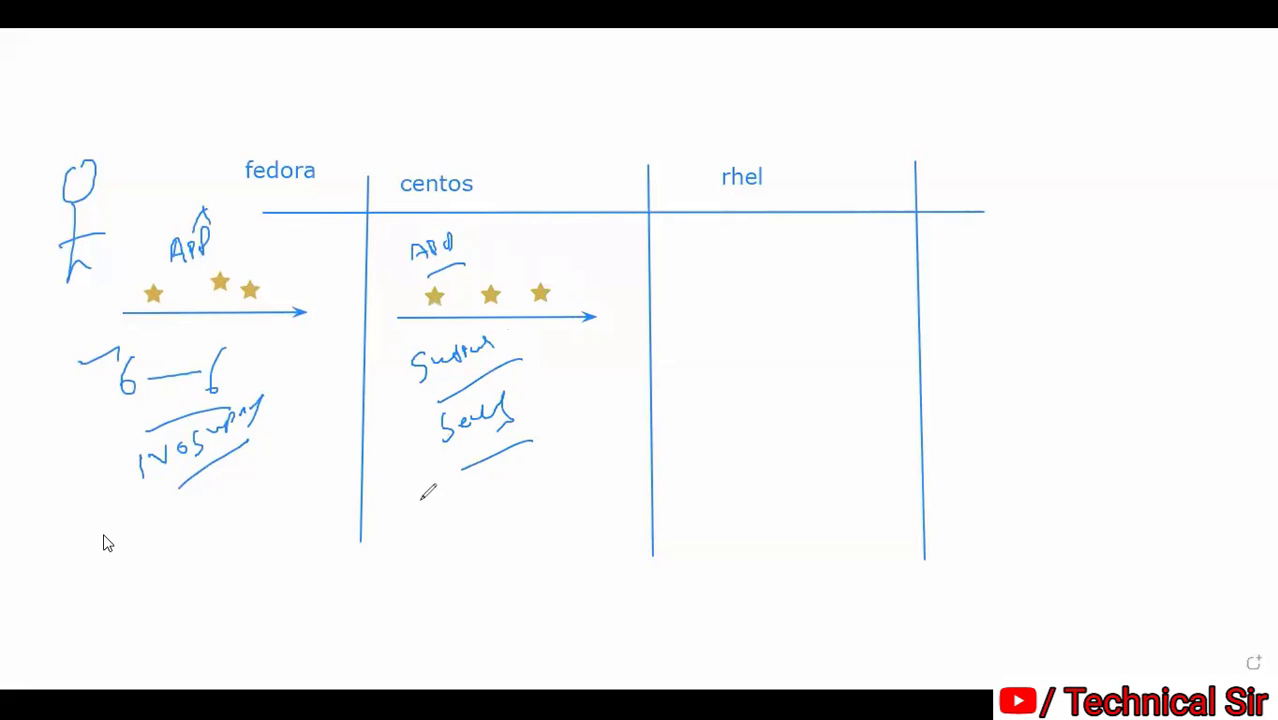
{"action": "left_click_drag", "start_coordinate": [416, 497], "coordinate": [505, 463]}
{"action": "mouse_move", "coordinate": [466, 505]}
{"action": "left_mouse_down"}
{"action": "mouse_move", "coordinate": [520, 480]}
{"action": "mouse_move", "coordinate": [537, 521]}
{"action": "left_mouse_up"}
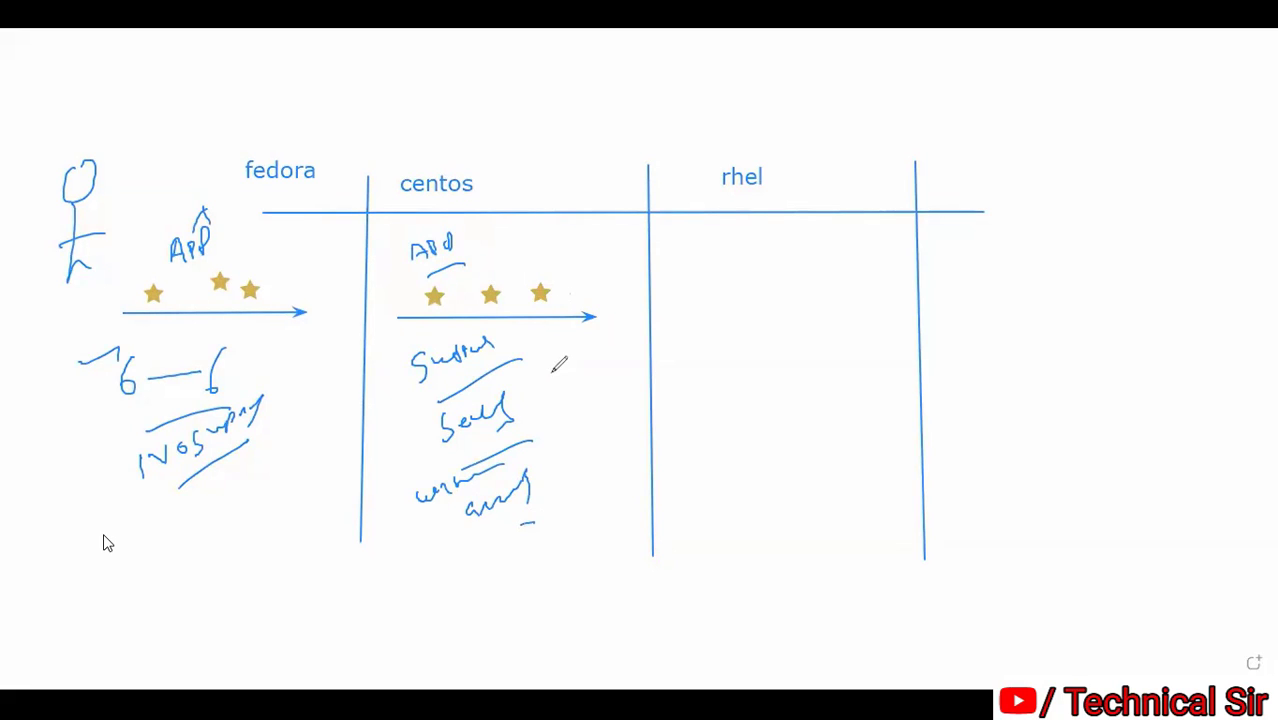
{"action": "left_click_drag", "start_coordinate": [549, 362], "coordinate": [577, 346]}
{"action": "mouse_move", "coordinate": [516, 250]}
{"action": "left_mouse_down"}
{"action": "mouse_move", "coordinate": [539, 244]}
{"action": "mouse_move", "coordinate": [519, 282]}
{"action": "left_mouse_up"}
Mark the rhel heading and write an underlined '24/7 Support' in the rhel column
{"action": "left_click_drag", "start_coordinate": [799, 185], "coordinate": [830, 184]}
{"action": "mouse_move", "coordinate": [687, 276]}
{"action": "left_mouse_down"}
{"action": "mouse_move", "coordinate": [704, 300]}
{"action": "mouse_move", "coordinate": [742, 286]}
{"action": "mouse_move", "coordinate": [704, 326]}
{"action": "left_mouse_up"}
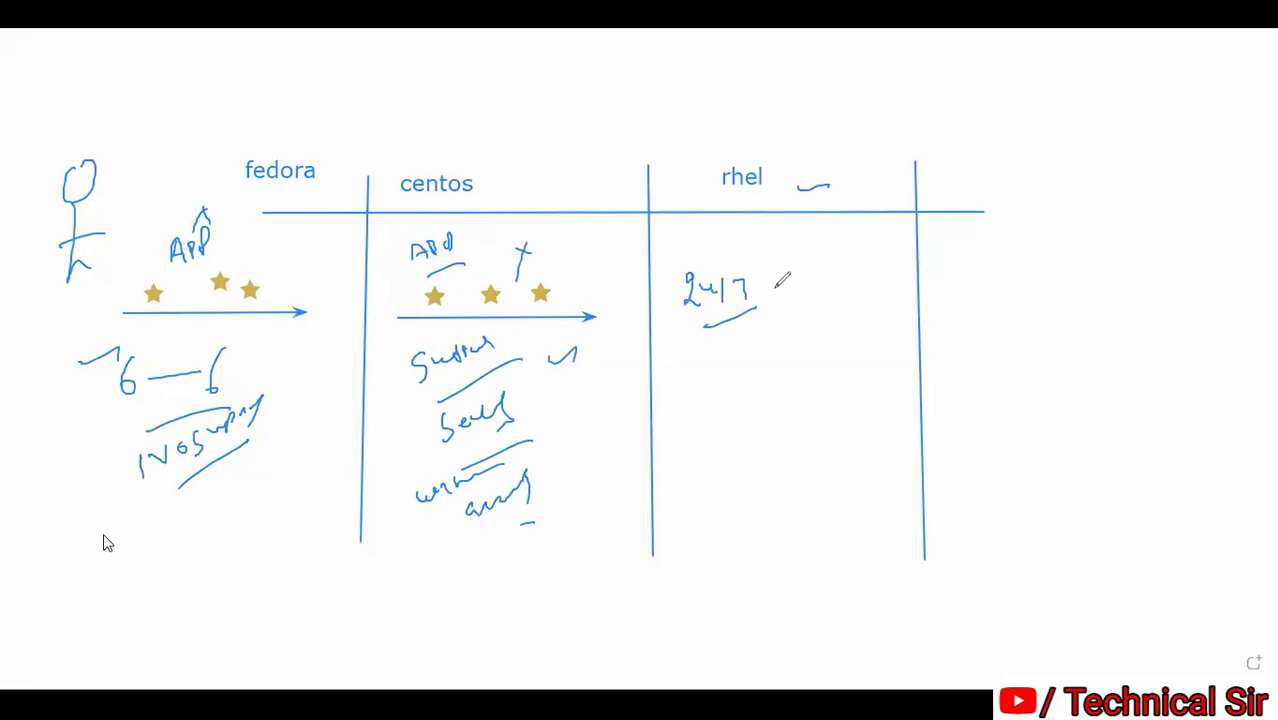
{"action": "mouse_move", "coordinate": [794, 262]}
{"action": "left_mouse_down"}
{"action": "mouse_move", "coordinate": [780, 294]}
{"action": "mouse_move", "coordinate": [842, 252]}
{"action": "mouse_move", "coordinate": [832, 258]}
{"action": "mouse_move", "coordinate": [880, 256]}
{"action": "left_mouse_up"}
{"action": "left_click_drag", "start_coordinate": [802, 309], "coordinate": [884, 287]}
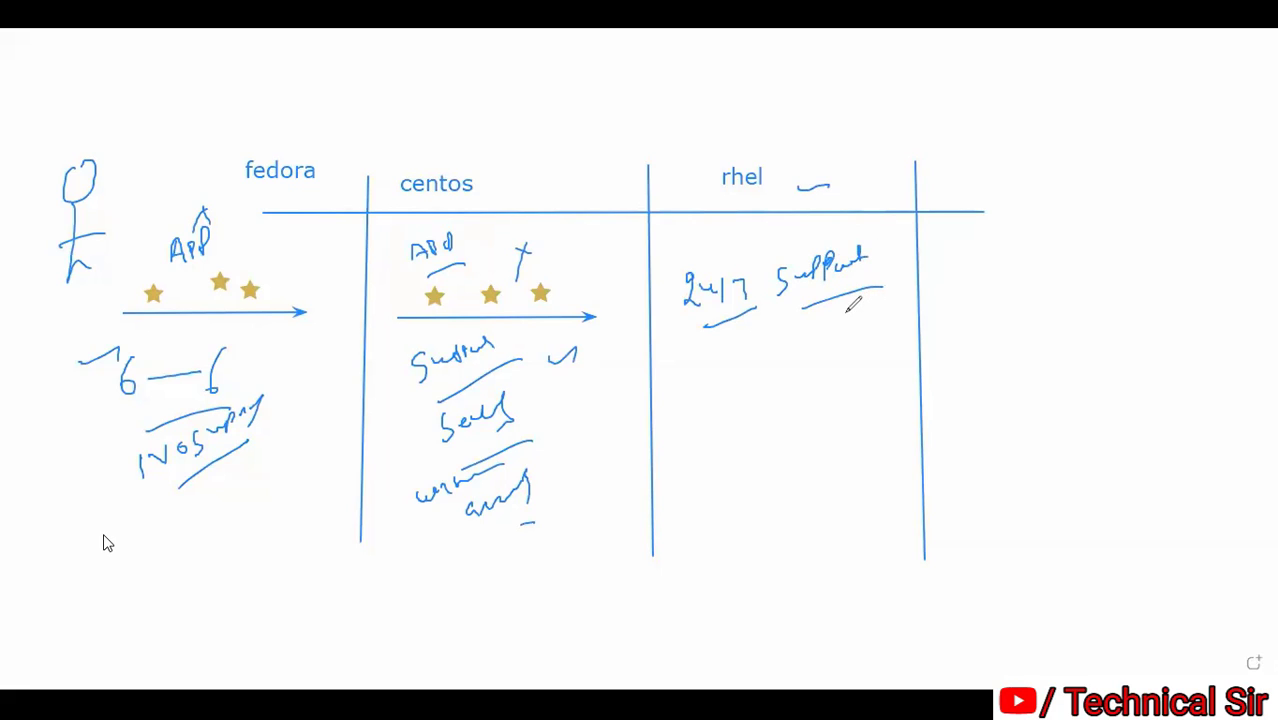
Handwrite and circle two rhel notes, tick the column top, stamp three gold stars, then clear the board
{"action": "mouse_move", "coordinate": [708, 350]}
{"action": "left_mouse_down"}
{"action": "mouse_move", "coordinate": [708, 368]}
{"action": "mouse_move", "coordinate": [730, 348]}
{"action": "mouse_move", "coordinate": [752, 370]}
{"action": "mouse_move", "coordinate": [758, 322]}
{"action": "left_mouse_up"}
{"action": "left_click_drag", "start_coordinate": [726, 401], "coordinate": [746, 425]}
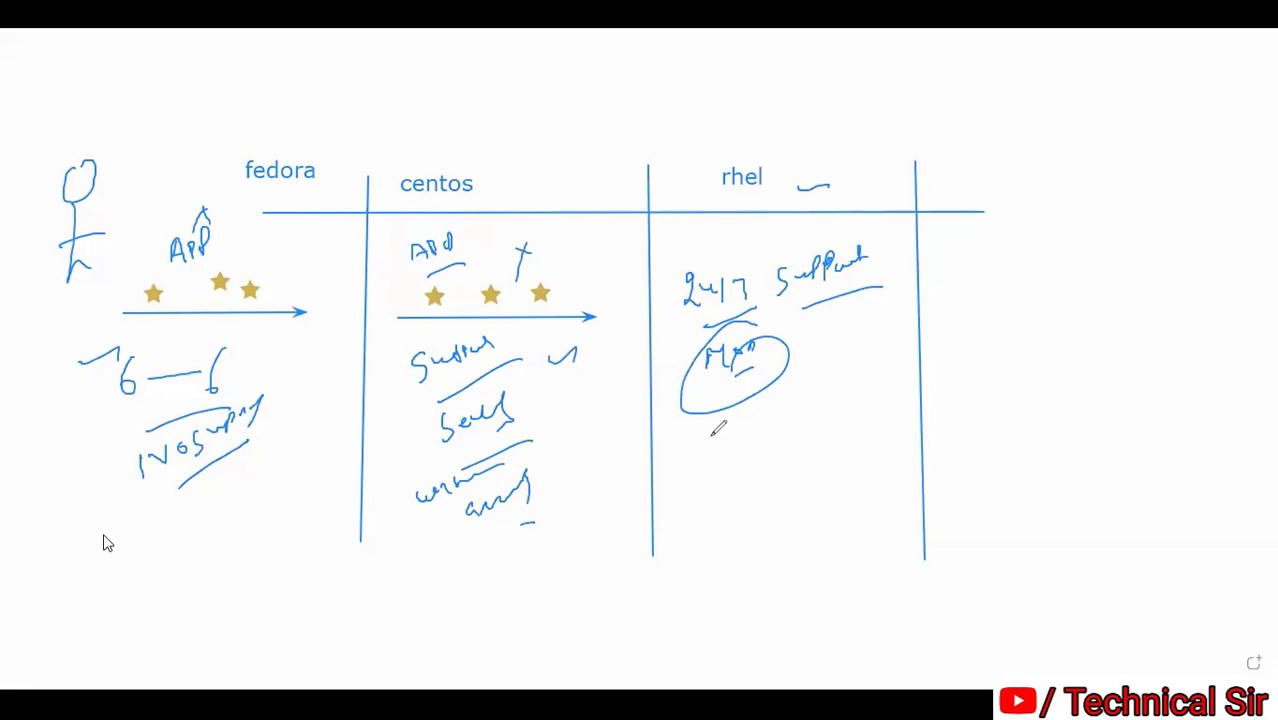
{"action": "mouse_move", "coordinate": [713, 434]}
{"action": "left_mouse_down"}
{"action": "mouse_move", "coordinate": [712, 445]}
{"action": "mouse_move", "coordinate": [862, 358]}
{"action": "left_mouse_up"}
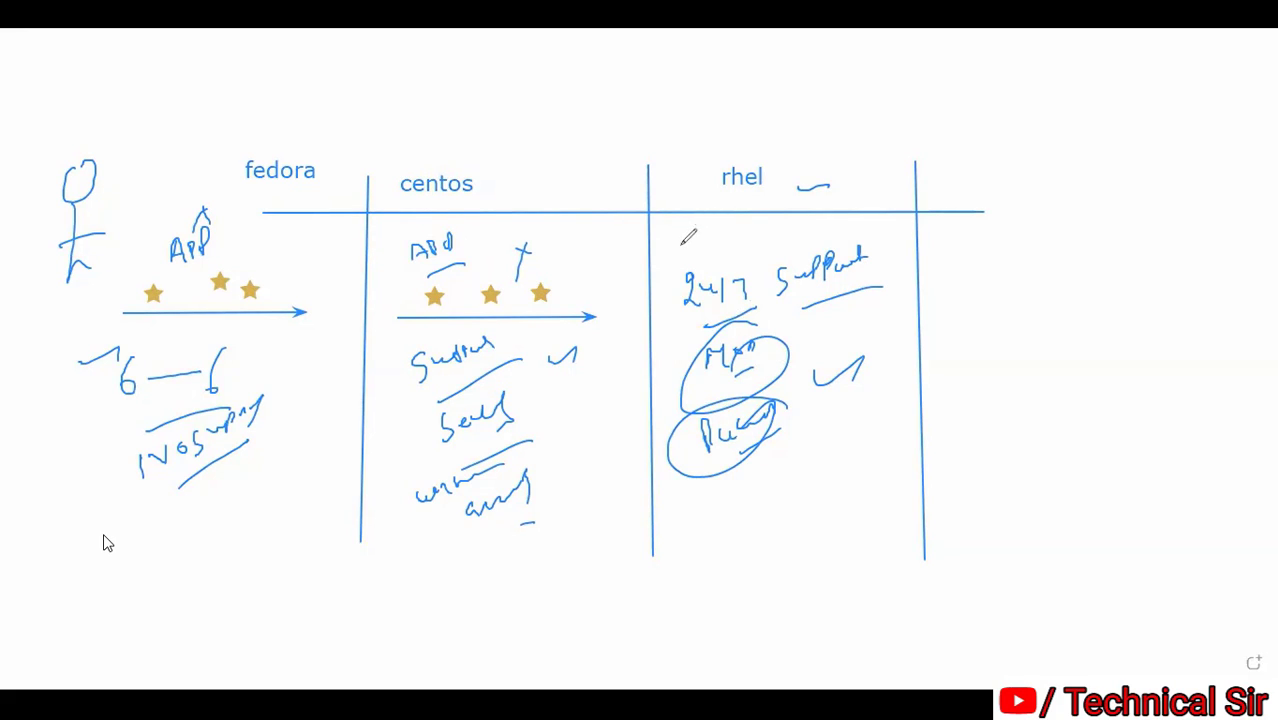
{"action": "left_click_drag", "start_coordinate": [681, 249], "coordinate": [714, 245]}
{"action": "left_click", "coordinate": [749, 240]}
{"action": "left_click", "coordinate": [781, 236]}
{"action": "left_click", "coordinate": [809, 230]}
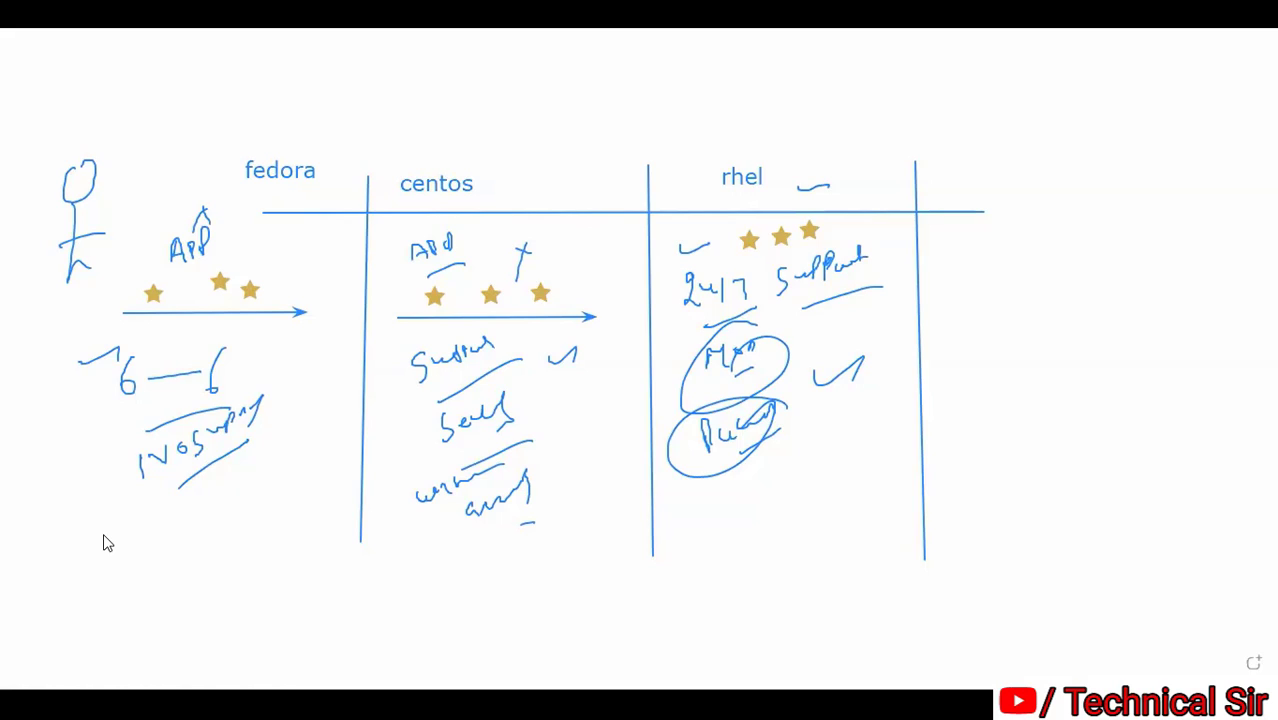
{"action": "key", "text": "Right"}
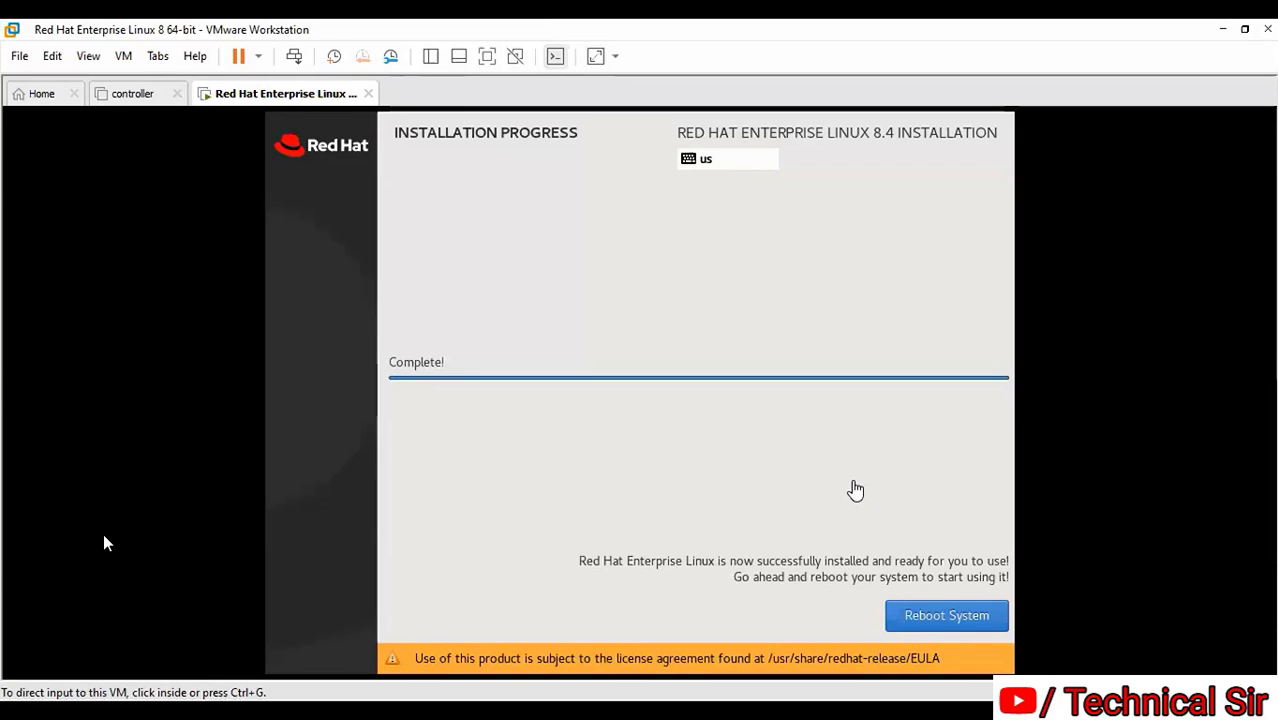
Reboot the newly installed RHEL 8.4 system and boot the default GRUB entry
{"action": "left_click", "coordinate": [958, 623]}
{"action": "key", "text": "ctrl+alt"}
{"action": "left_click", "coordinate": [938, 624]}
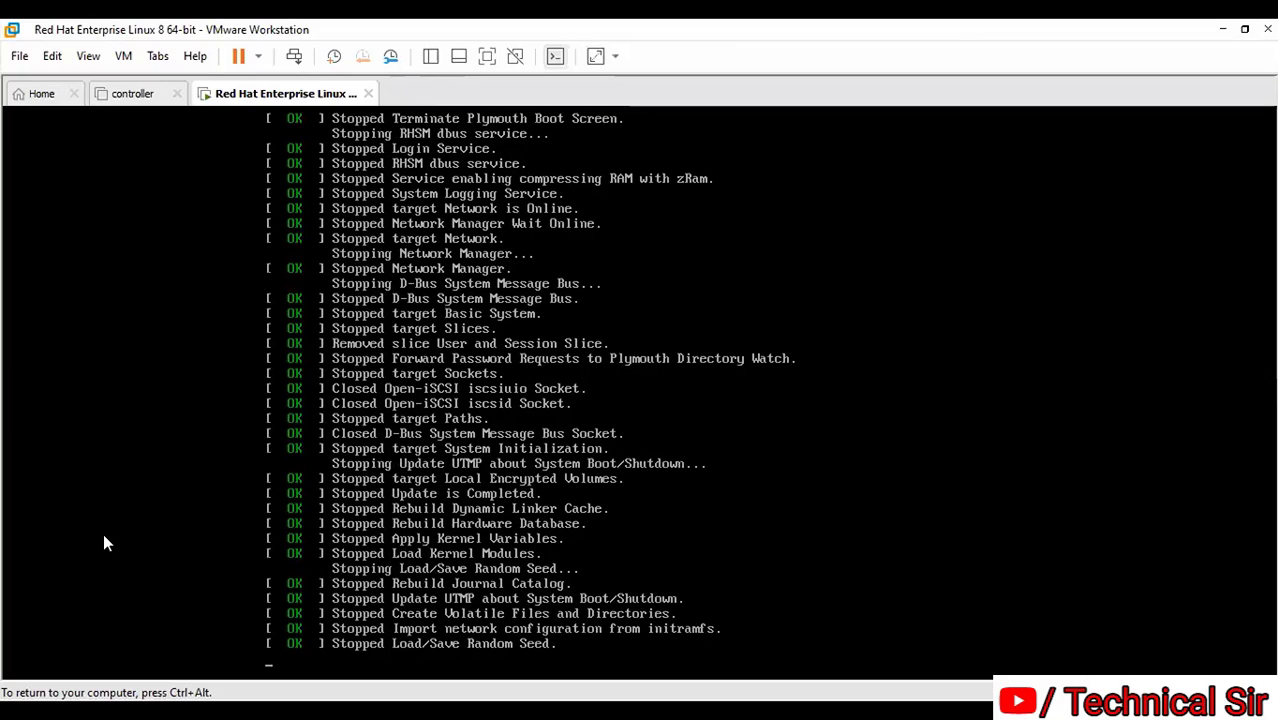
{"action": "key", "text": "ctrl+alt"}
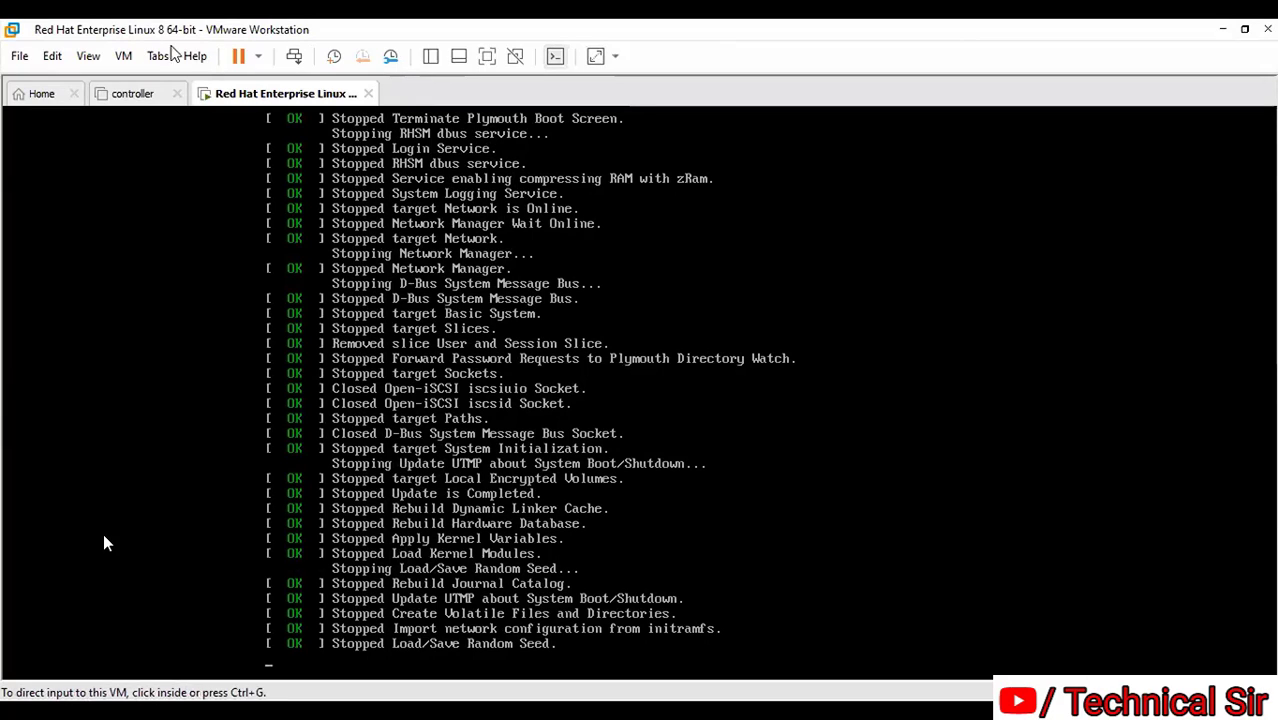
{"action": "left_click", "coordinate": [135, 95]}
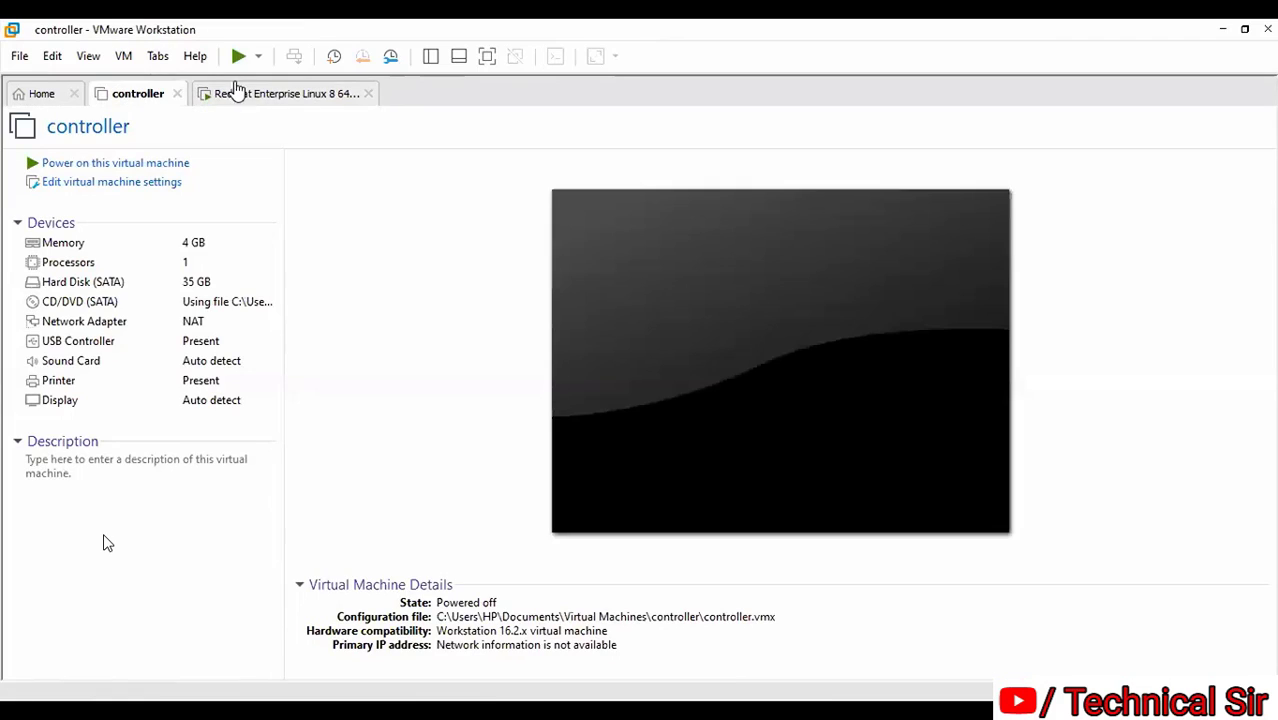
{"action": "left_click", "coordinate": [338, 97]}
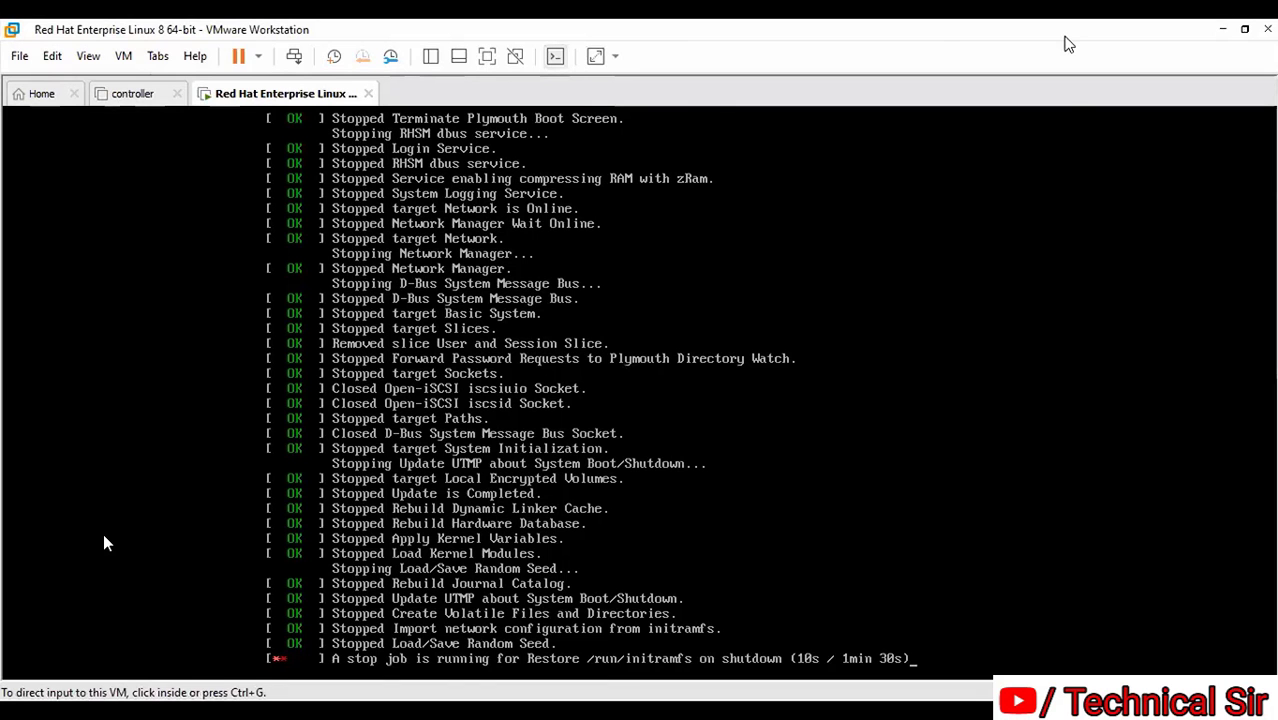
{"action": "key", "text": "Return"}
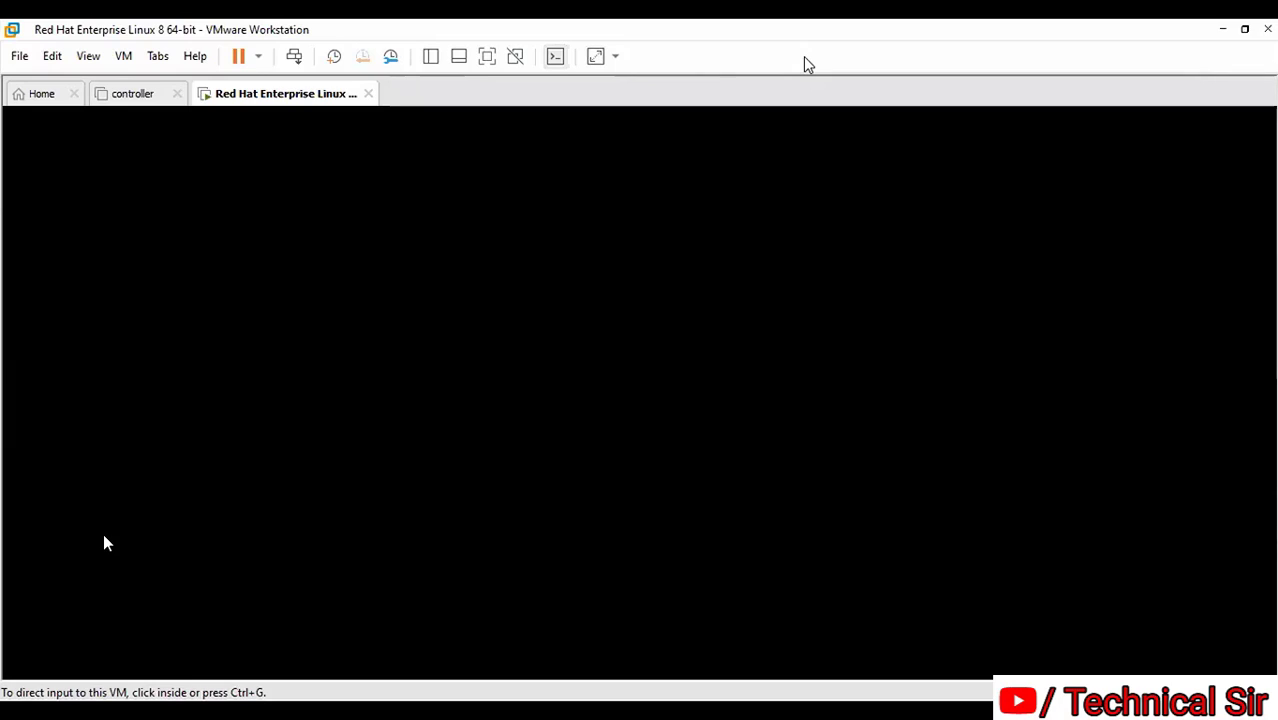
Accept the RHEL 8.4 license agreement and finish the initial setup configuration
{"action": "left_click", "coordinate": [674, 263]}
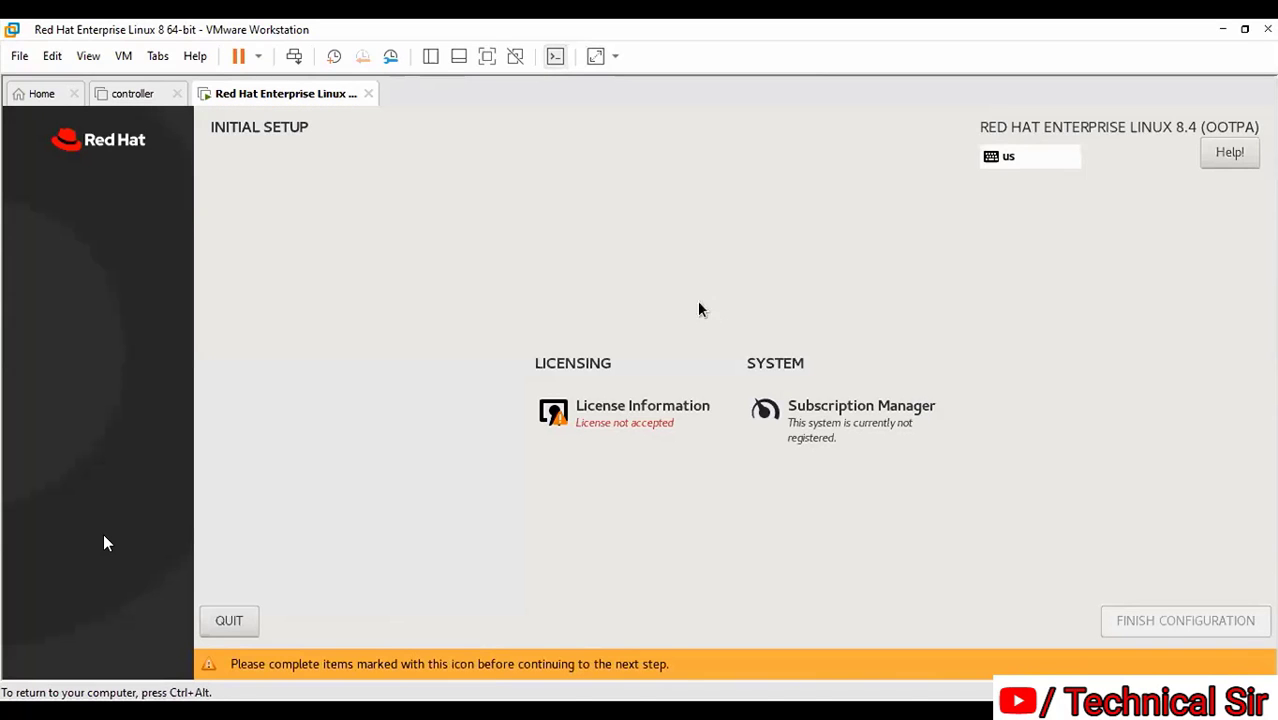
{"action": "left_click", "coordinate": [646, 427]}
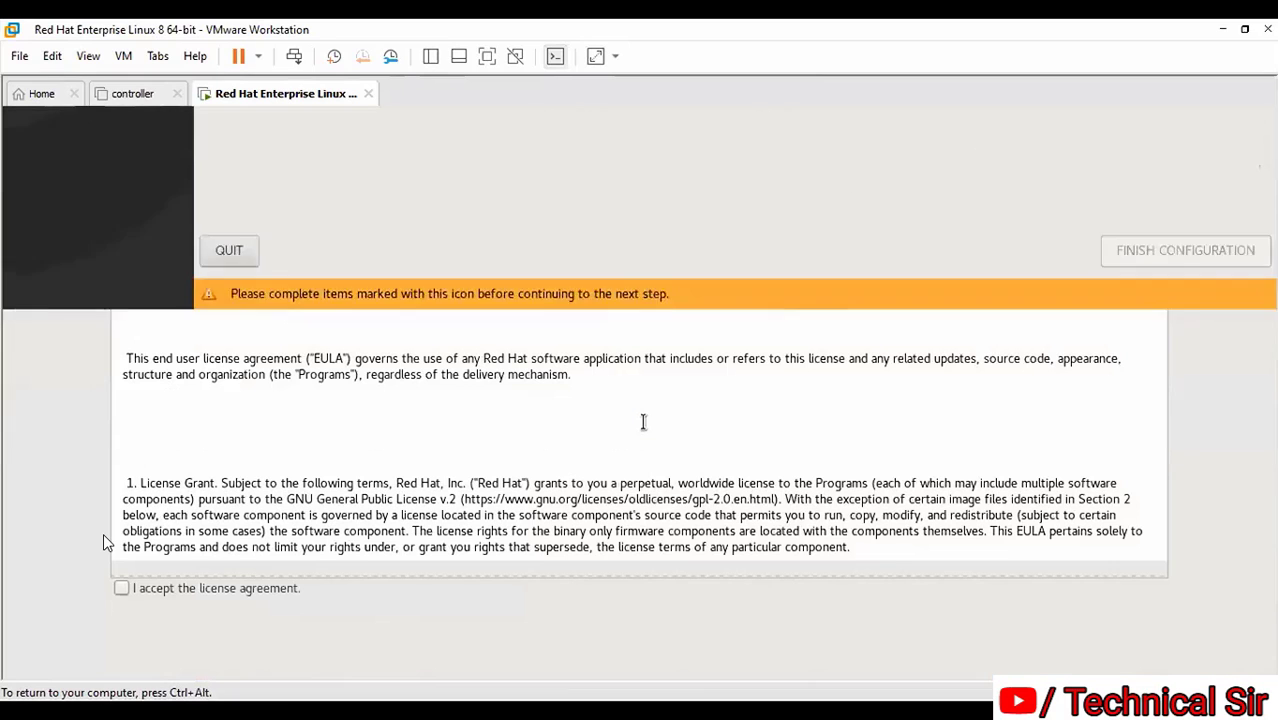
{"action": "left_click", "coordinate": [151, 590]}
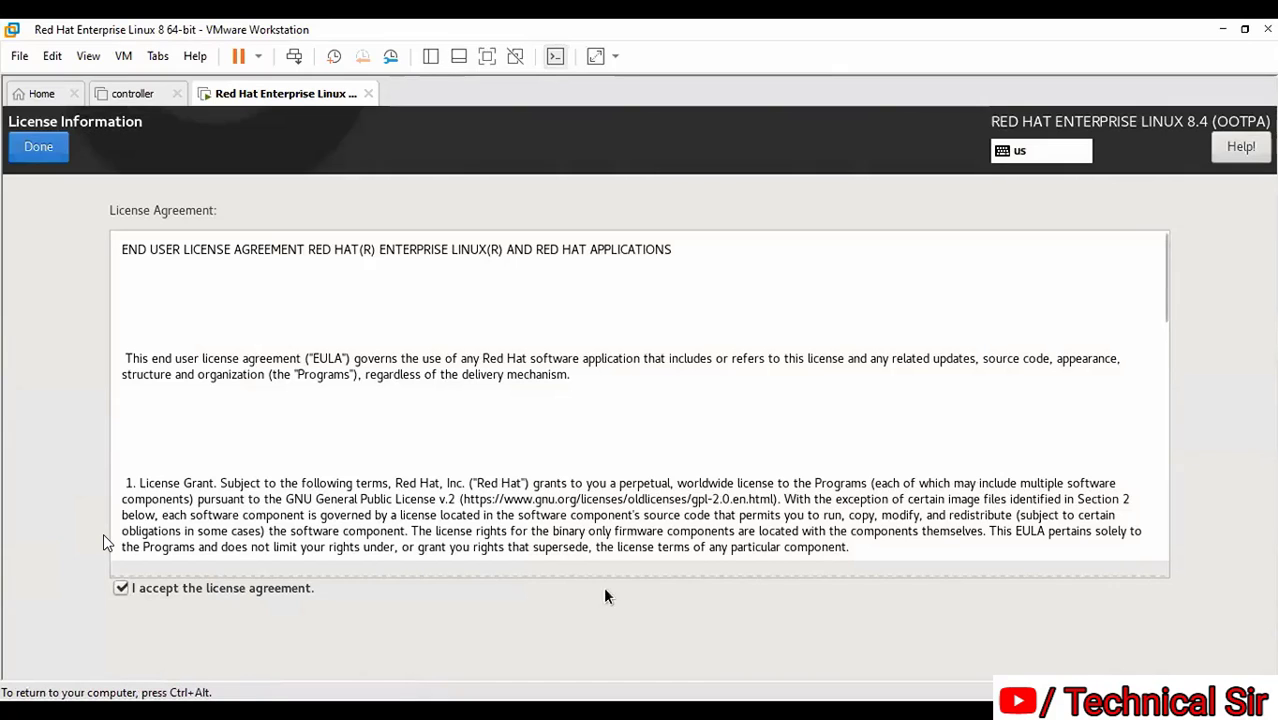
{"action": "left_click", "coordinate": [37, 148]}
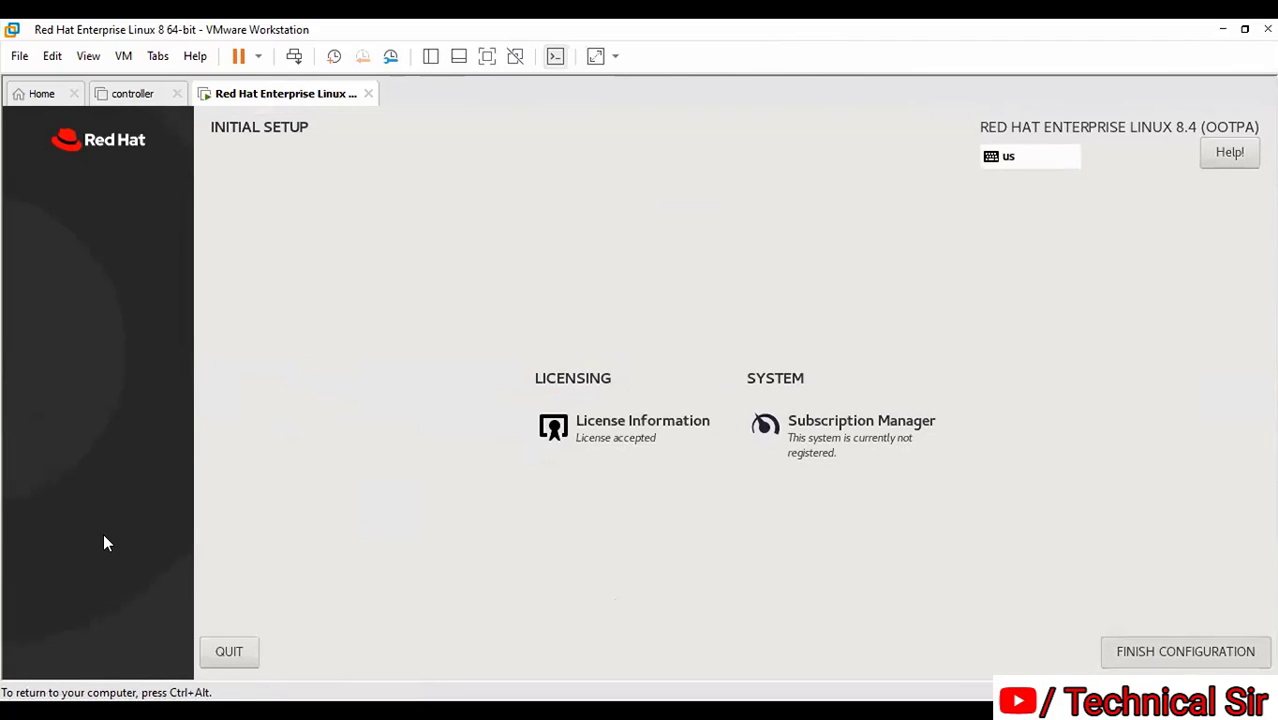
{"action": "key", "text": "ctrl+alt"}
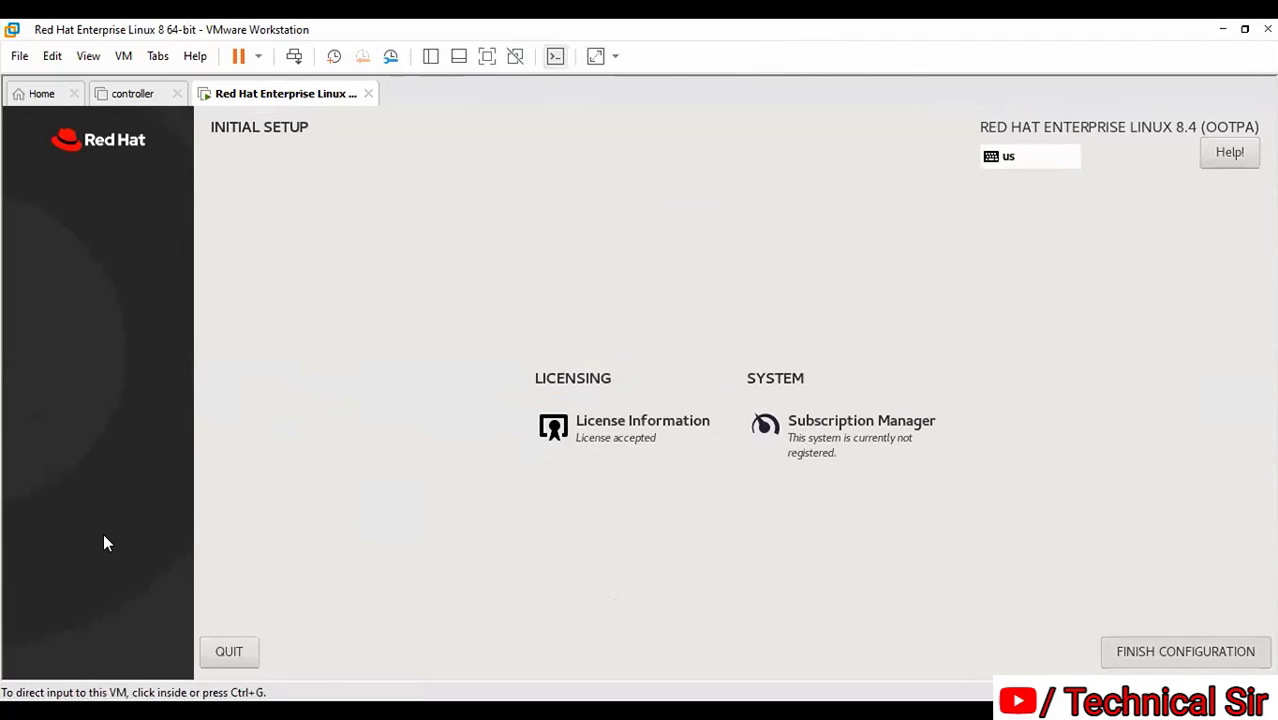
{"action": "left_click", "coordinate": [107, 542]}
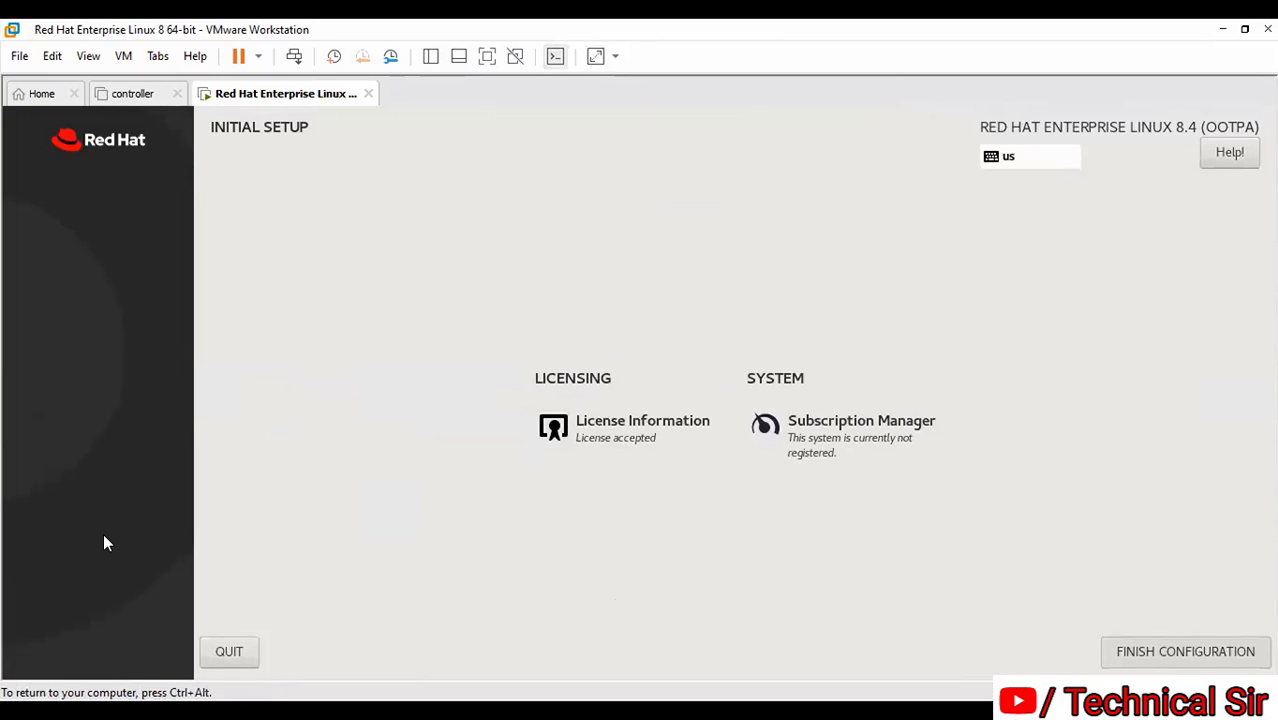
{"action": "left_click", "coordinate": [1208, 645]}
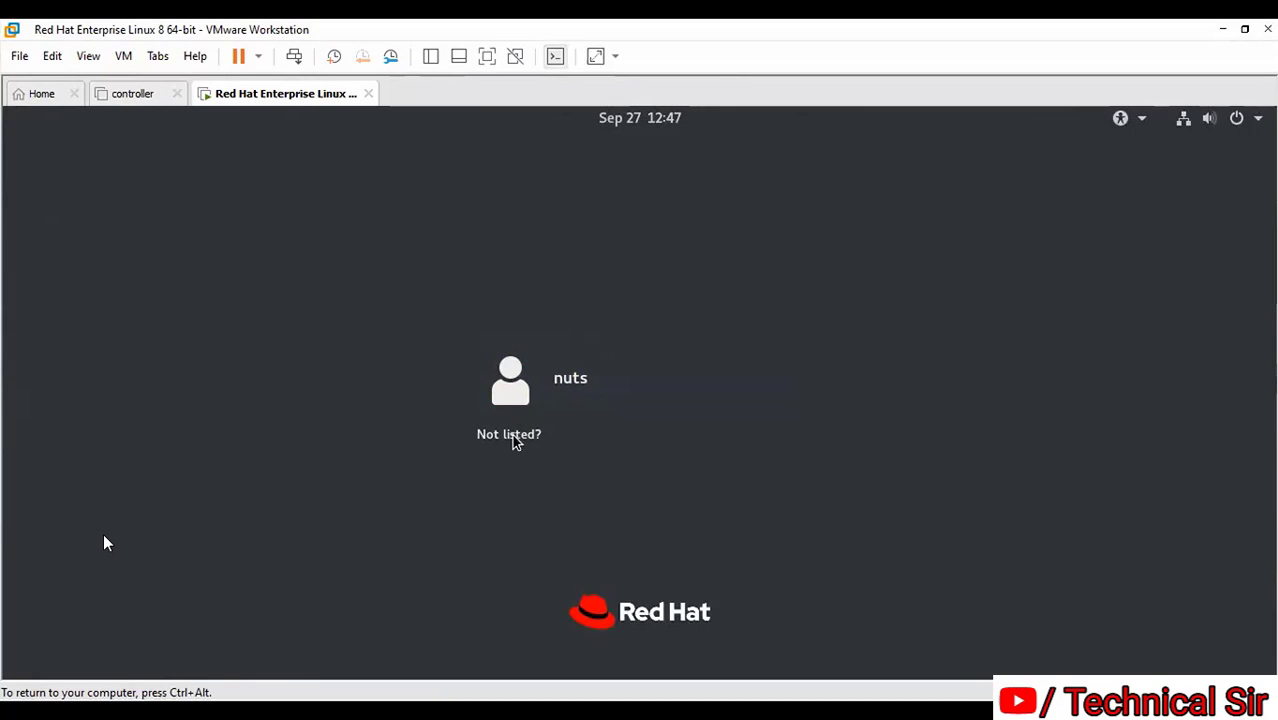
Sign in to GNOME through 'Not listed?' as root with the root password
{"action": "left_click", "coordinate": [512, 435]}
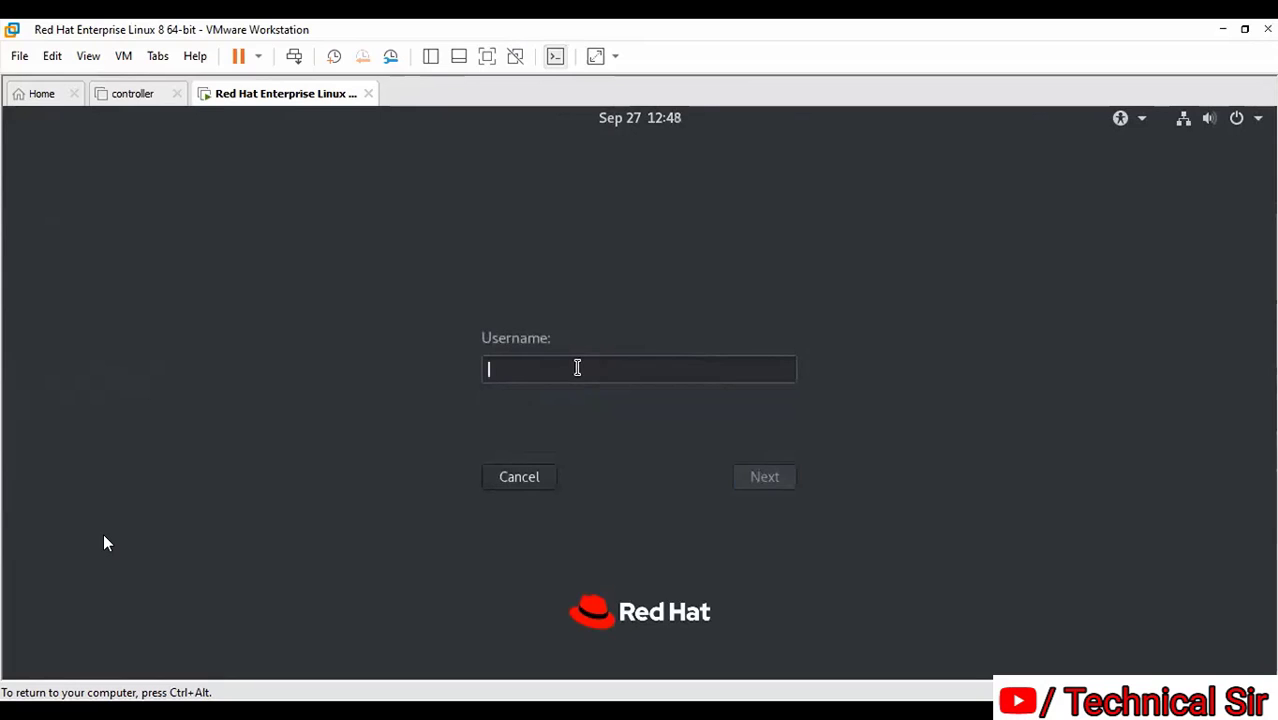
{"action": "type", "text": "root"}
{"action": "key", "text": "Return"}
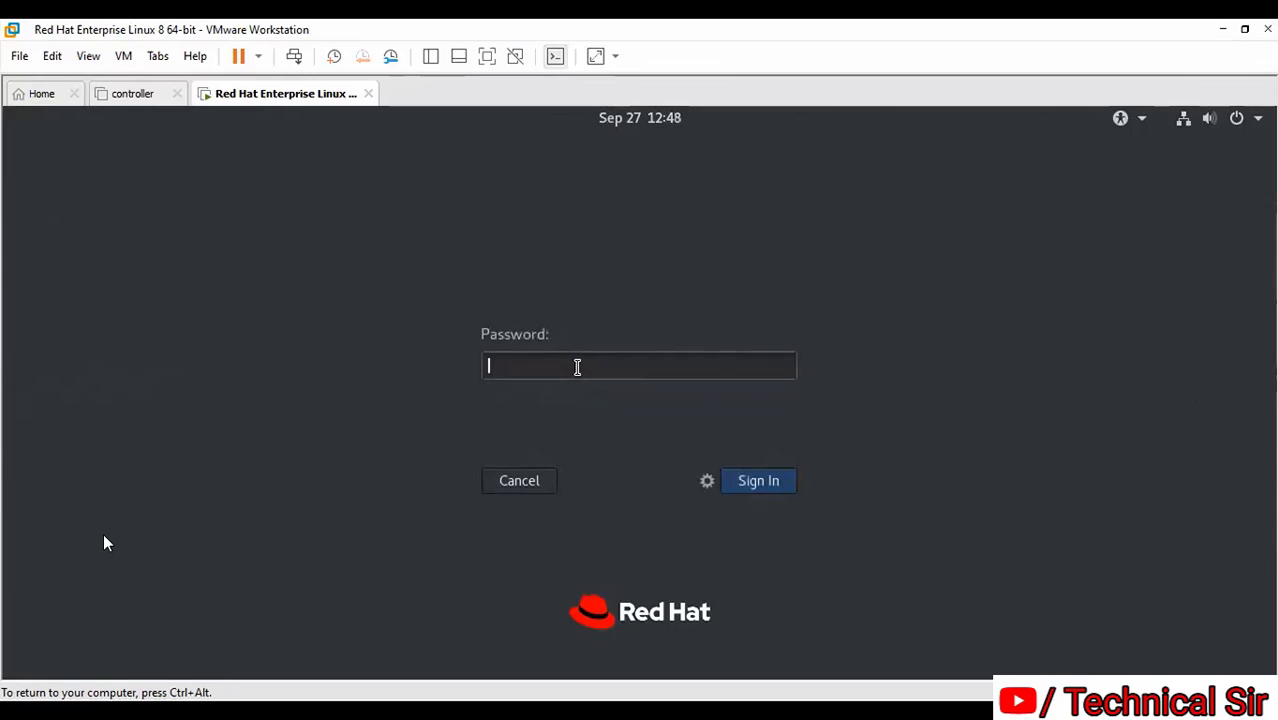
{"action": "type", "text": "redhat"}
{"action": "key", "text": "Return"}
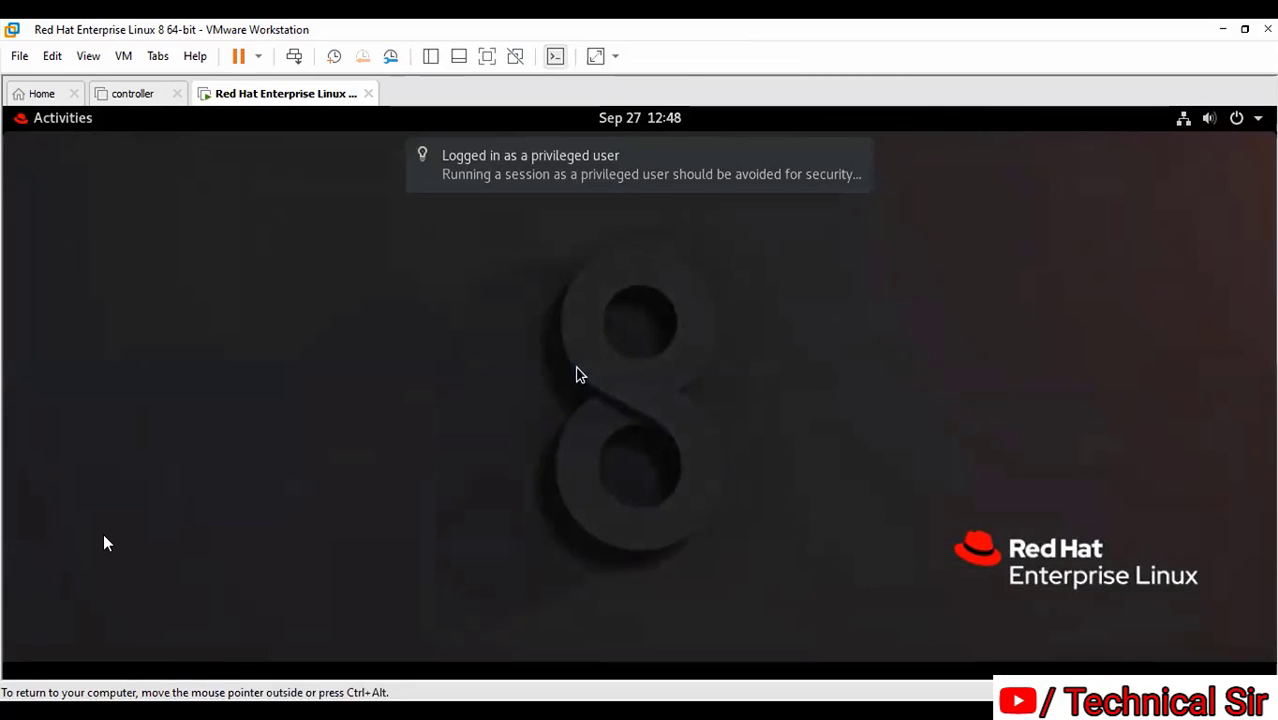
Dismiss the 'Logged in as a privileged user' notification
{"action": "left_click", "coordinate": [855, 156]}
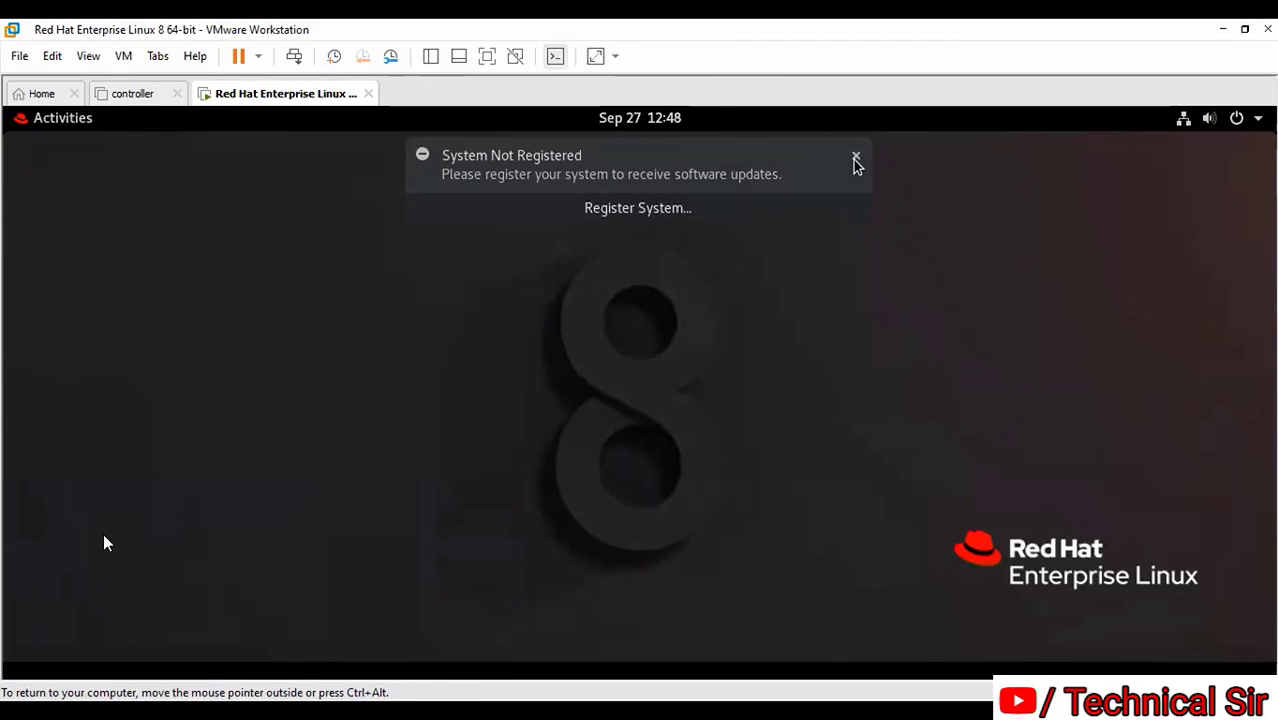
Dismiss the System Not Registered notice and complete the first-login wizard, skipping online accounts
{"action": "left_click", "coordinate": [855, 157]}
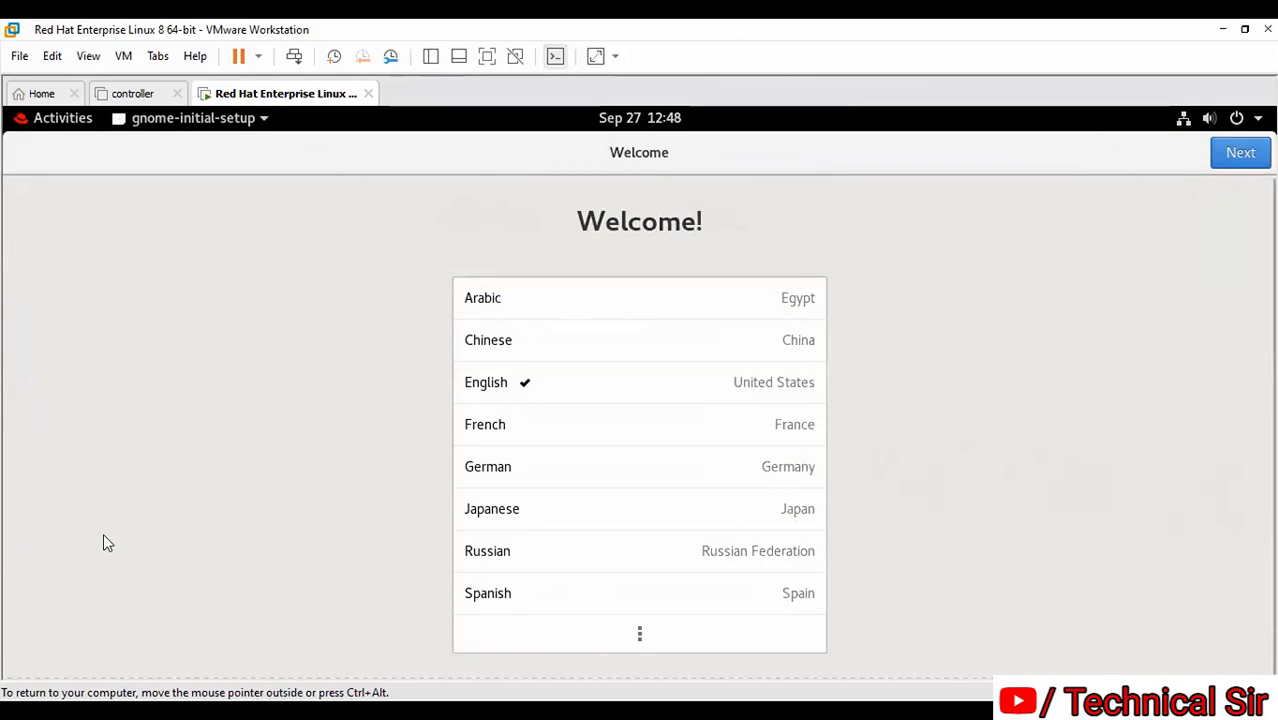
{"action": "left_click", "coordinate": [1240, 152]}
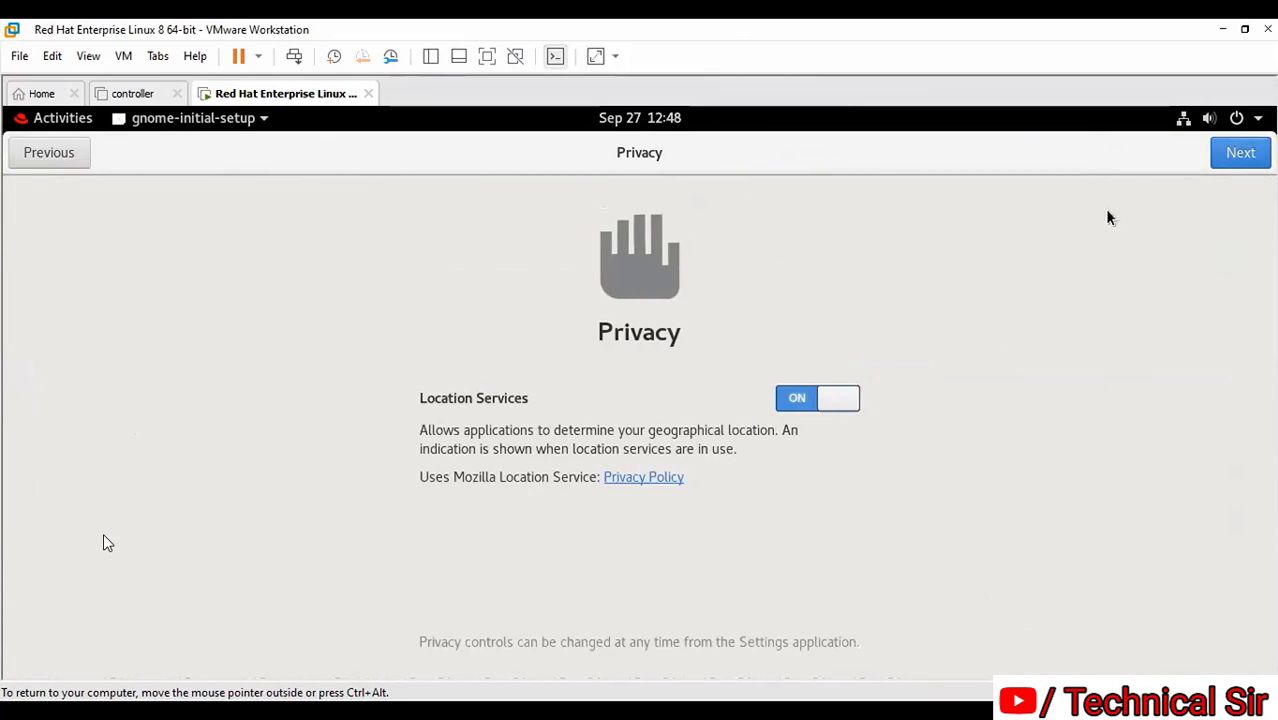
{"action": "left_click", "coordinate": [1240, 152]}
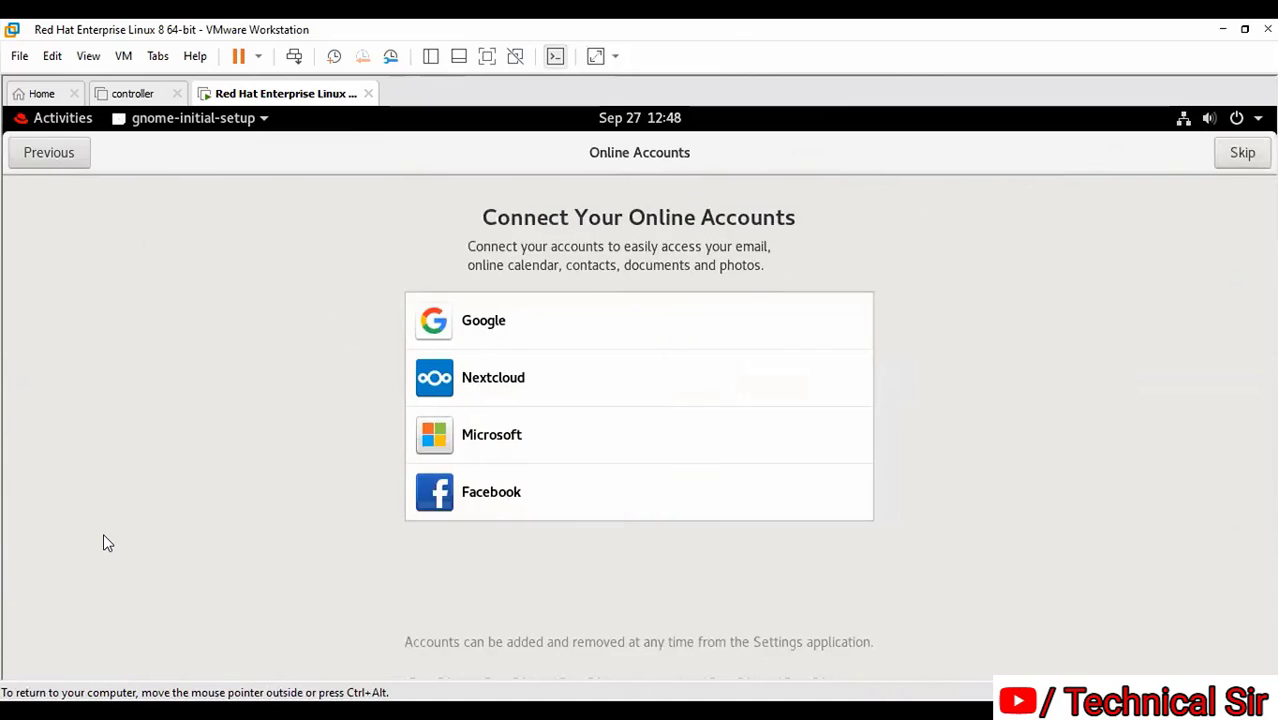
{"action": "left_click", "coordinate": [1242, 152]}
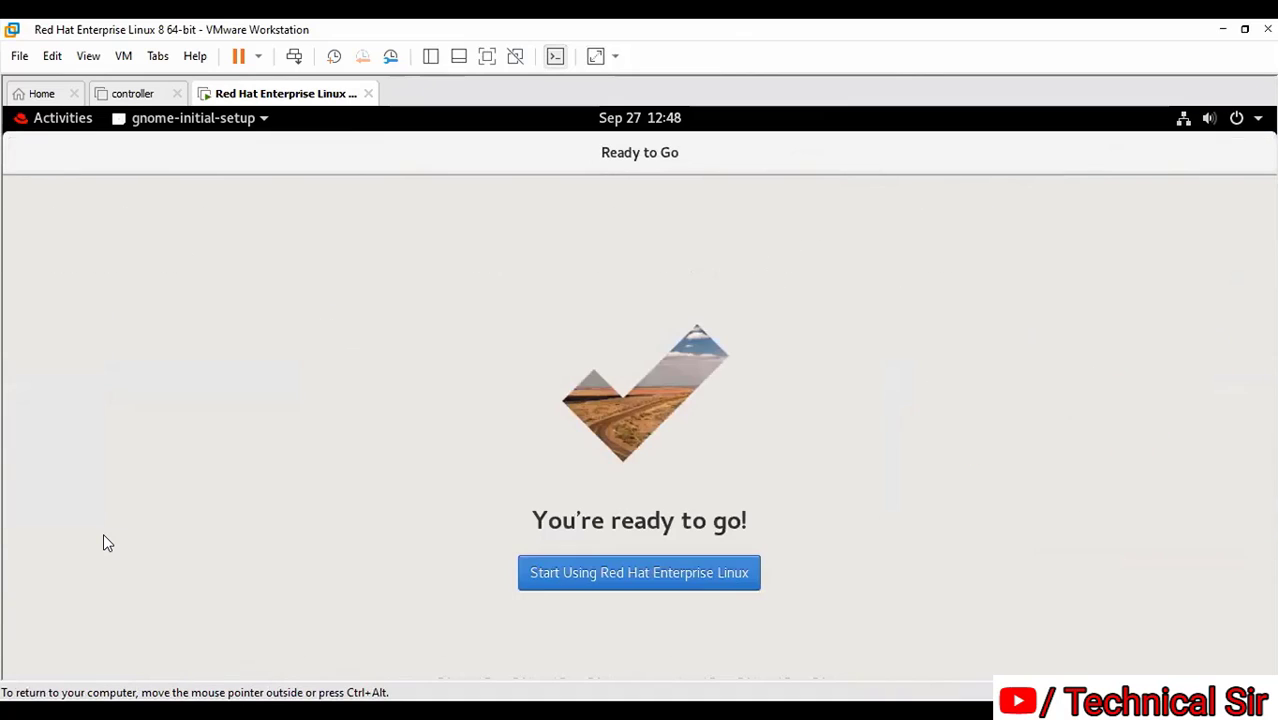
{"action": "left_click", "coordinate": [660, 576]}
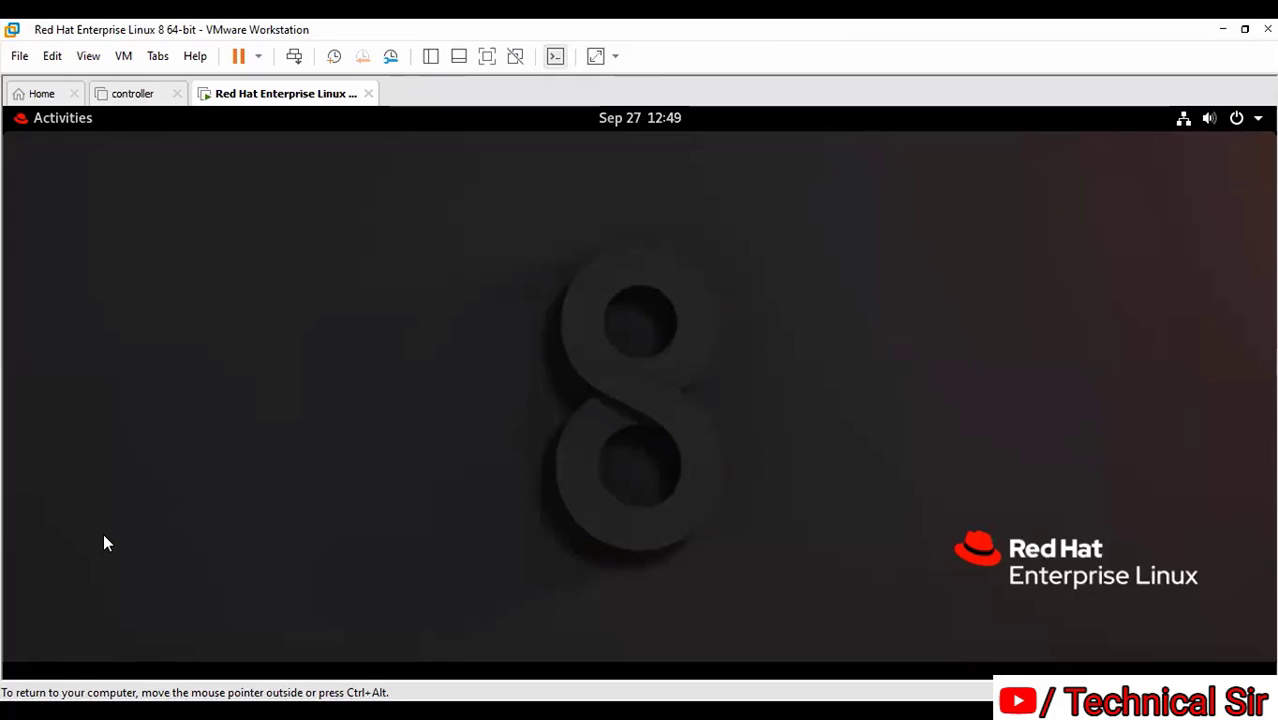
Review the root account in Account Settings, then bring up the Power Off dialog
{"action": "key", "text": "ctrl+alt"}
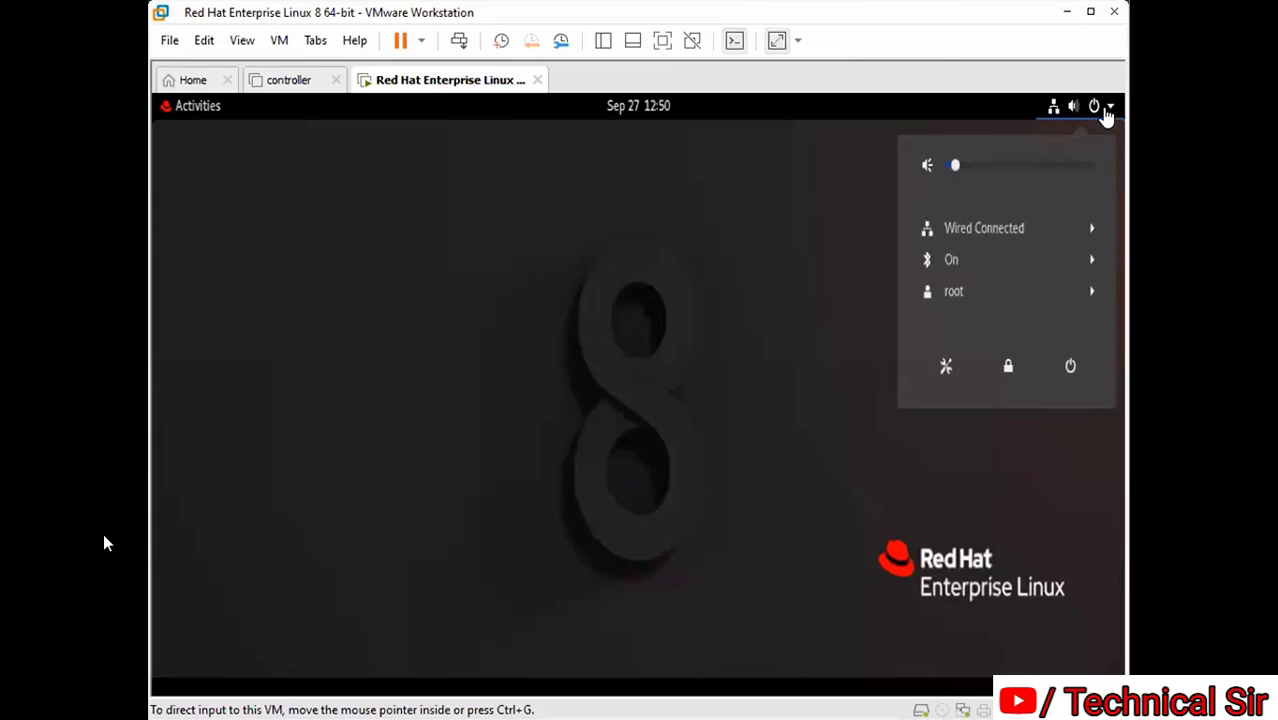
{"action": "left_click", "coordinate": [1078, 136]}
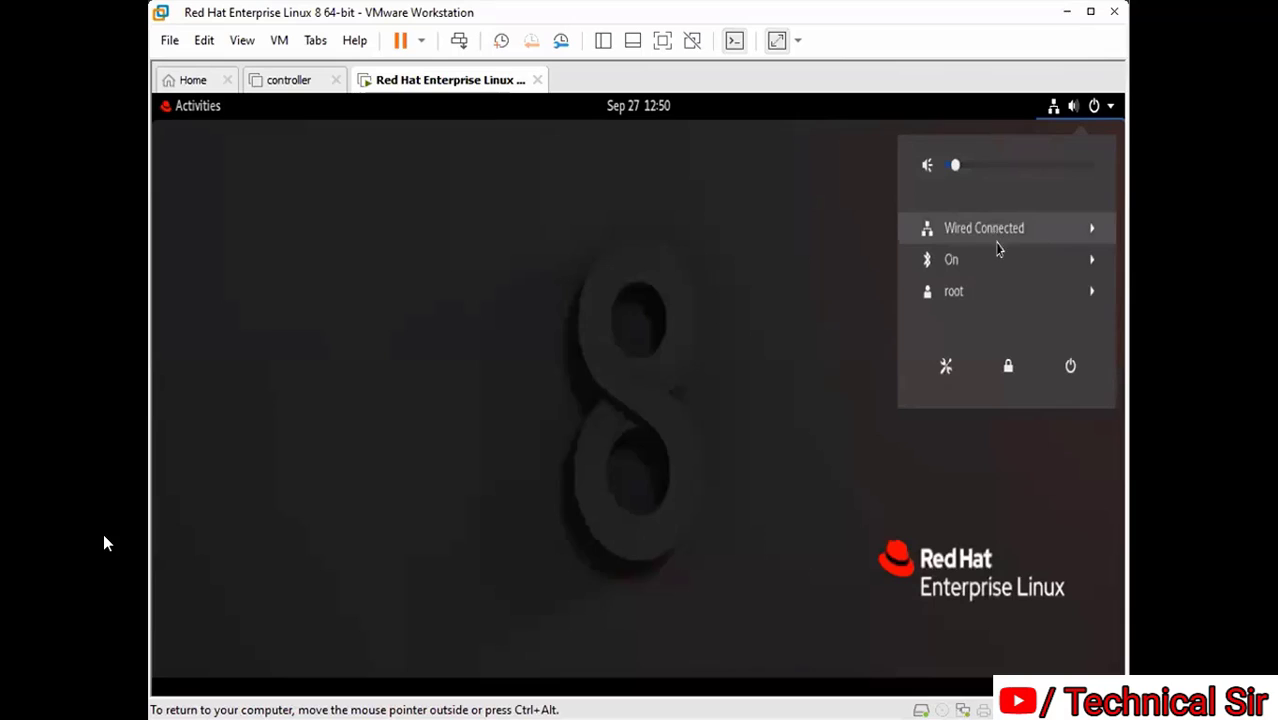
{"action": "left_click", "coordinate": [1093, 292]}
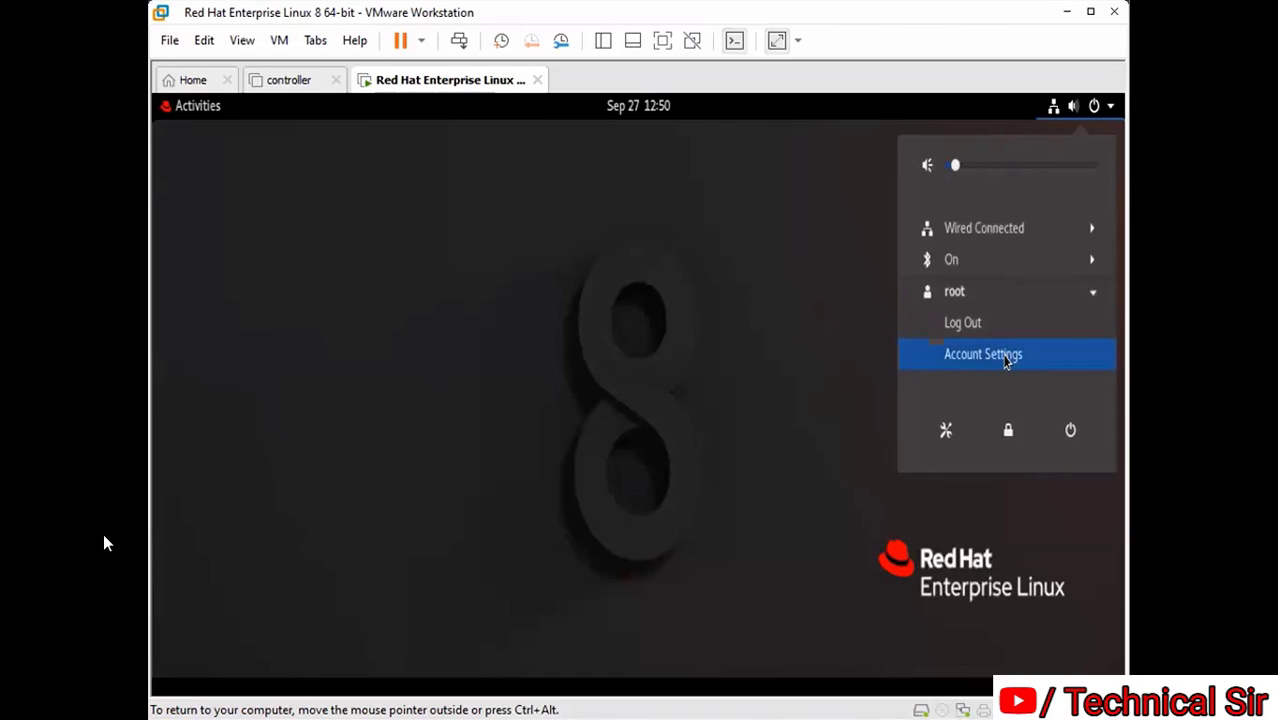
{"action": "left_click", "coordinate": [1007, 361]}
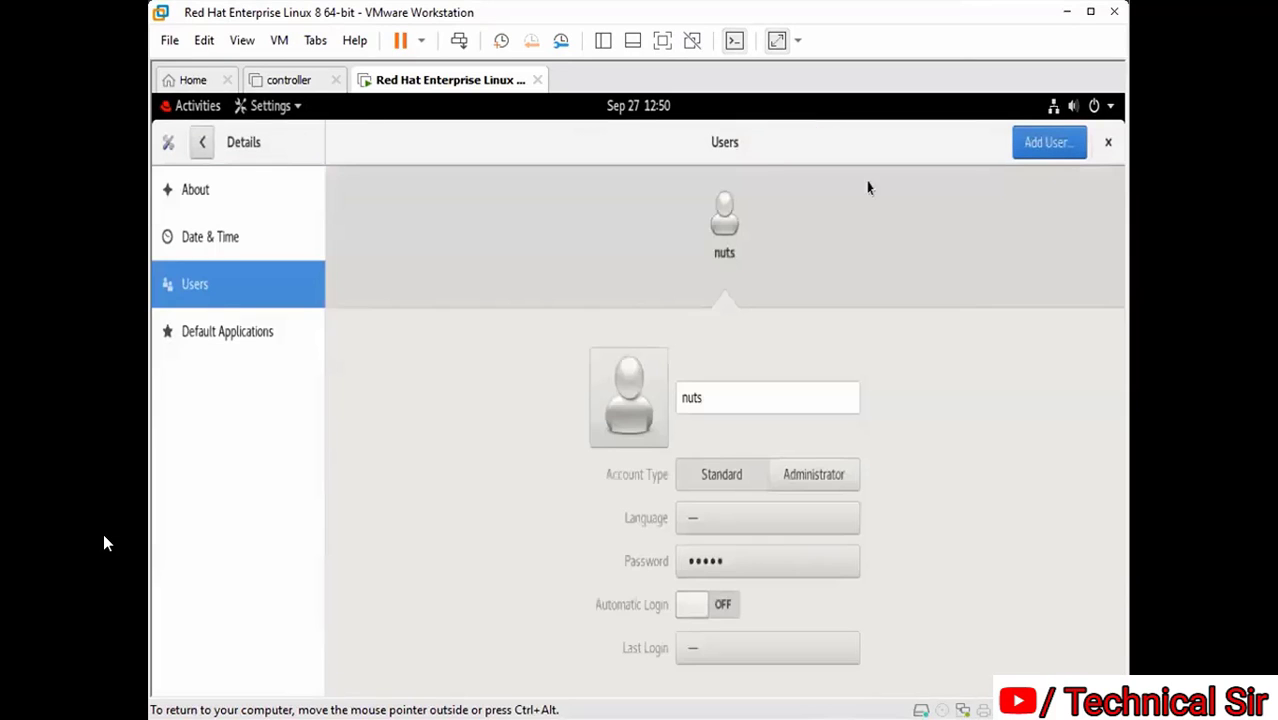
{"action": "left_click", "coordinate": [1107, 145]}
{"action": "left_click", "coordinate": [1110, 108]}
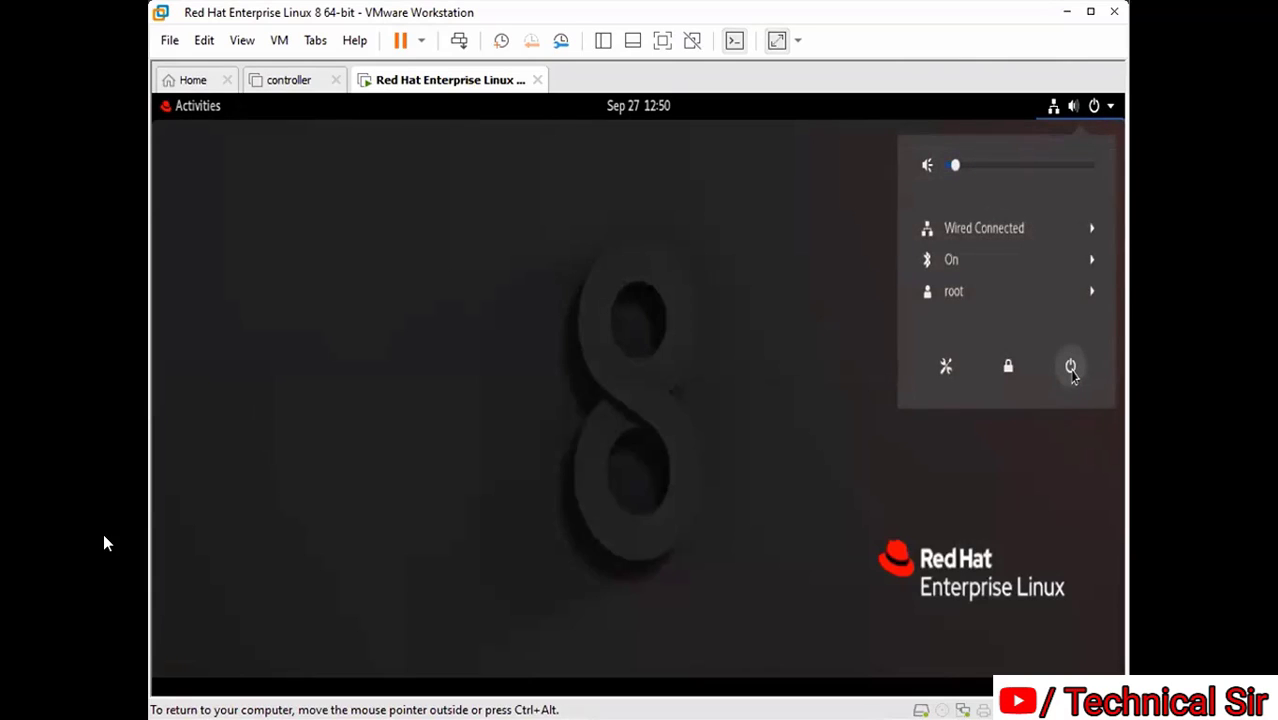
{"action": "left_click", "coordinate": [1070, 367]}
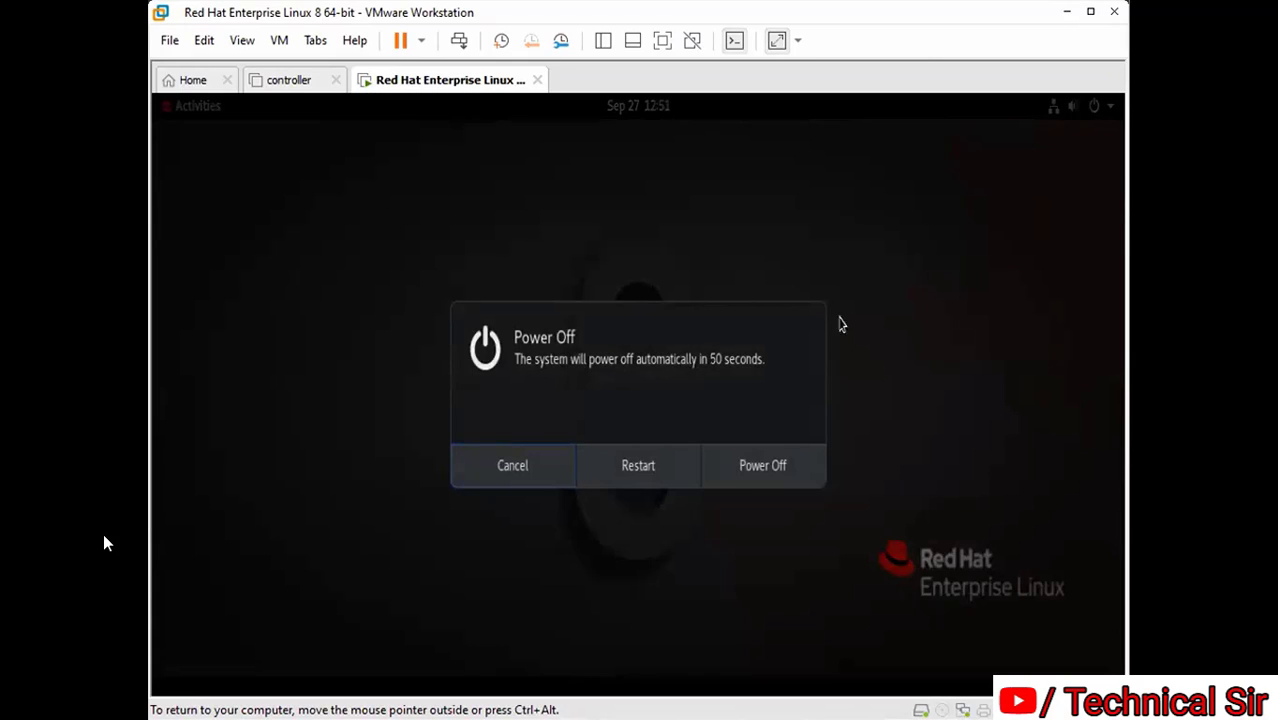
Cancel the Power Off prompt twice, then open and close Settings to return to the desktop
{"action": "left_click", "coordinate": [504, 465]}
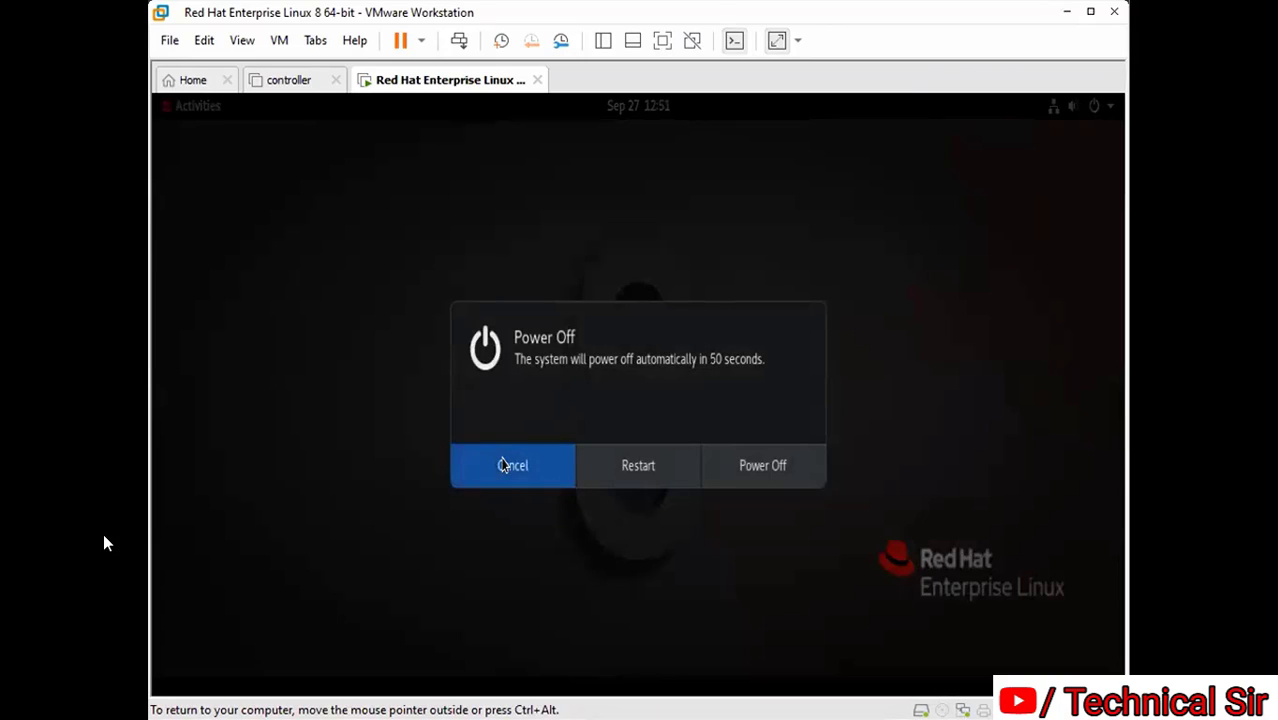
{"action": "left_click", "coordinate": [1110, 106]}
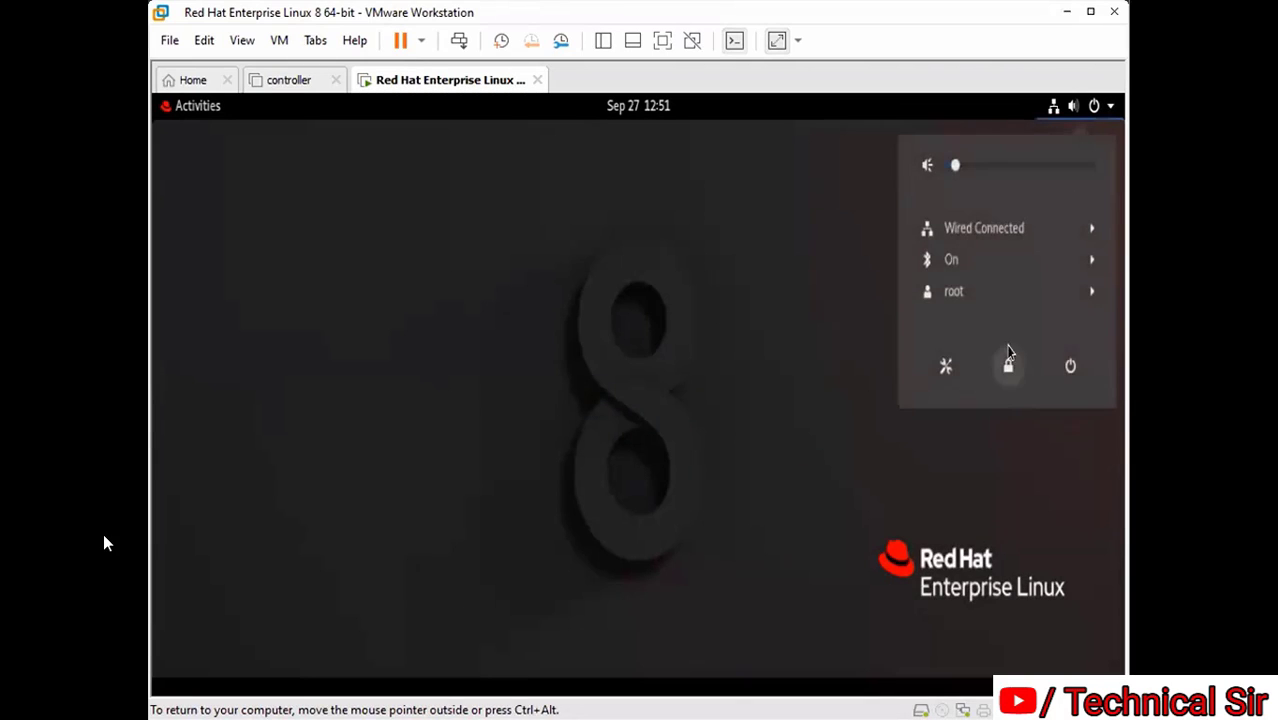
{"action": "left_click", "coordinate": [1070, 370]}
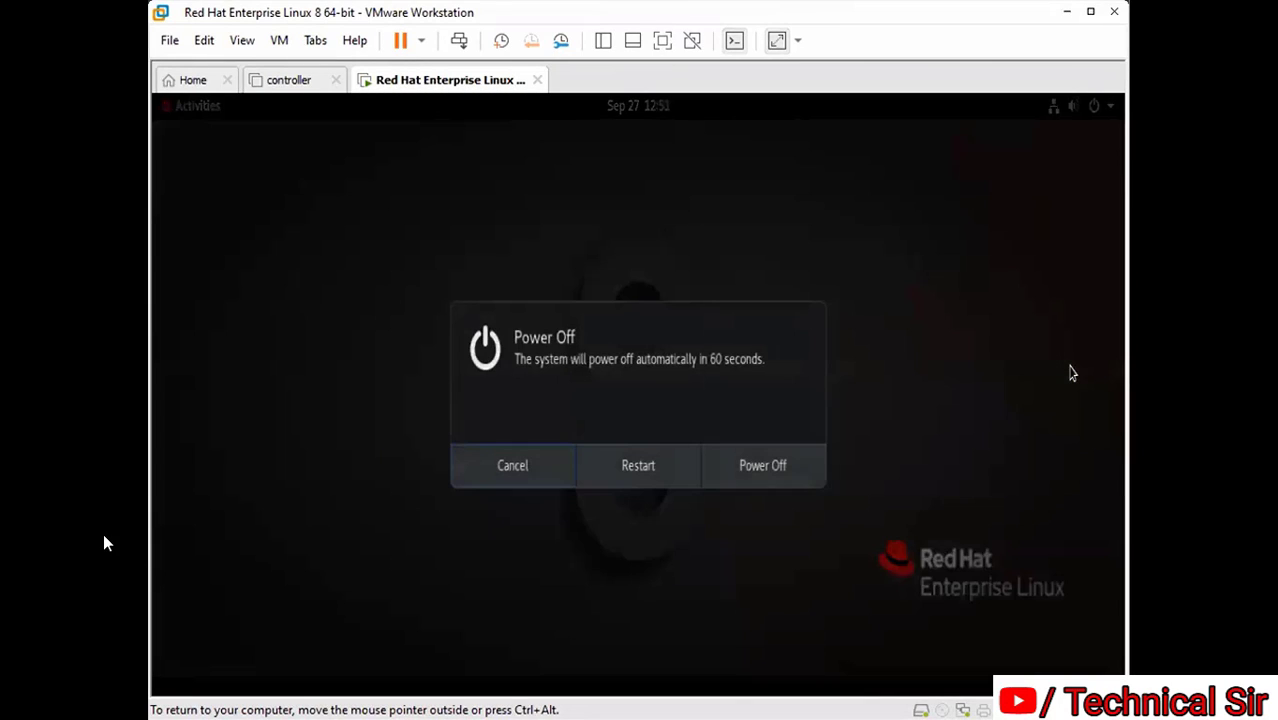
{"action": "left_click", "coordinate": [517, 477]}
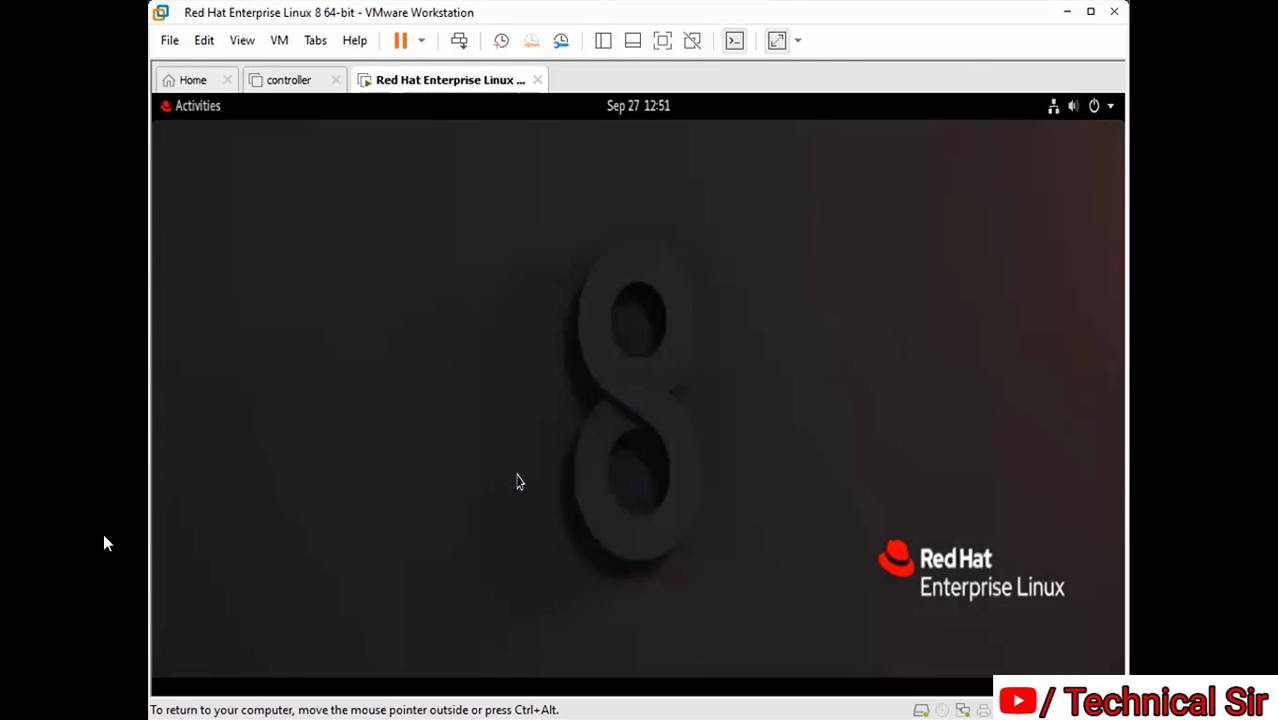
{"action": "left_click", "coordinate": [1110, 106]}
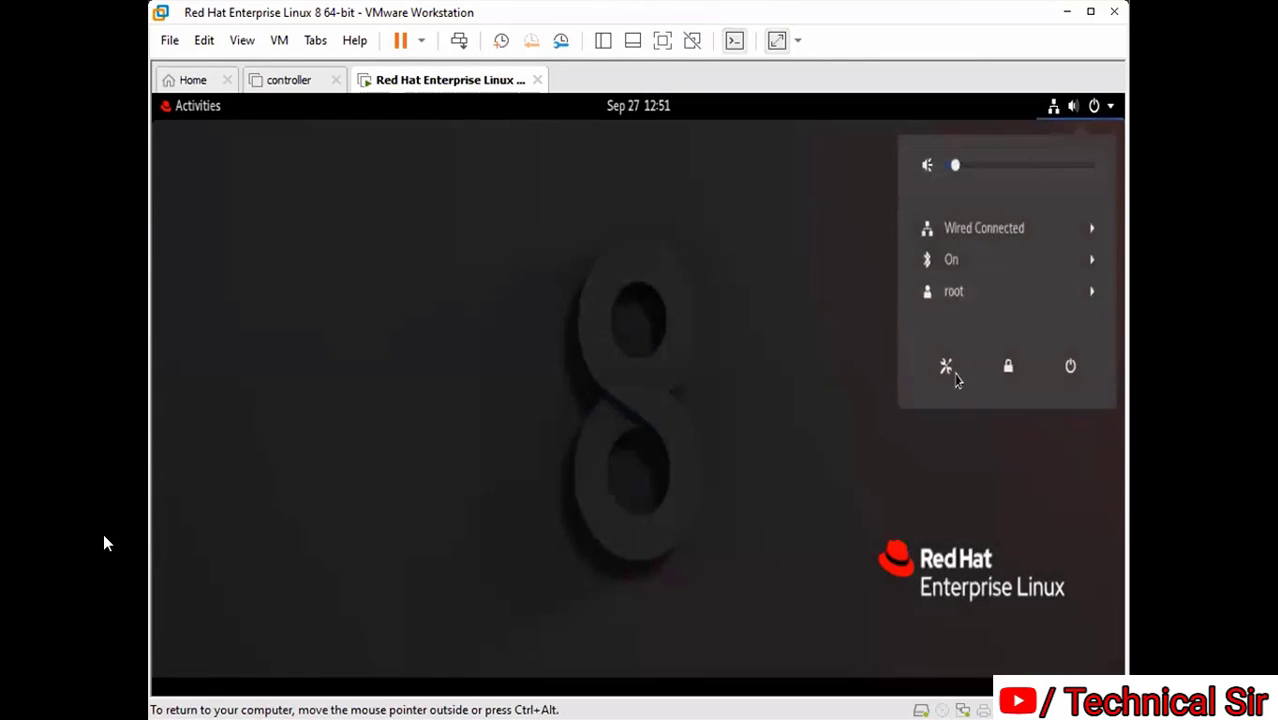
{"action": "left_click", "coordinate": [947, 368]}
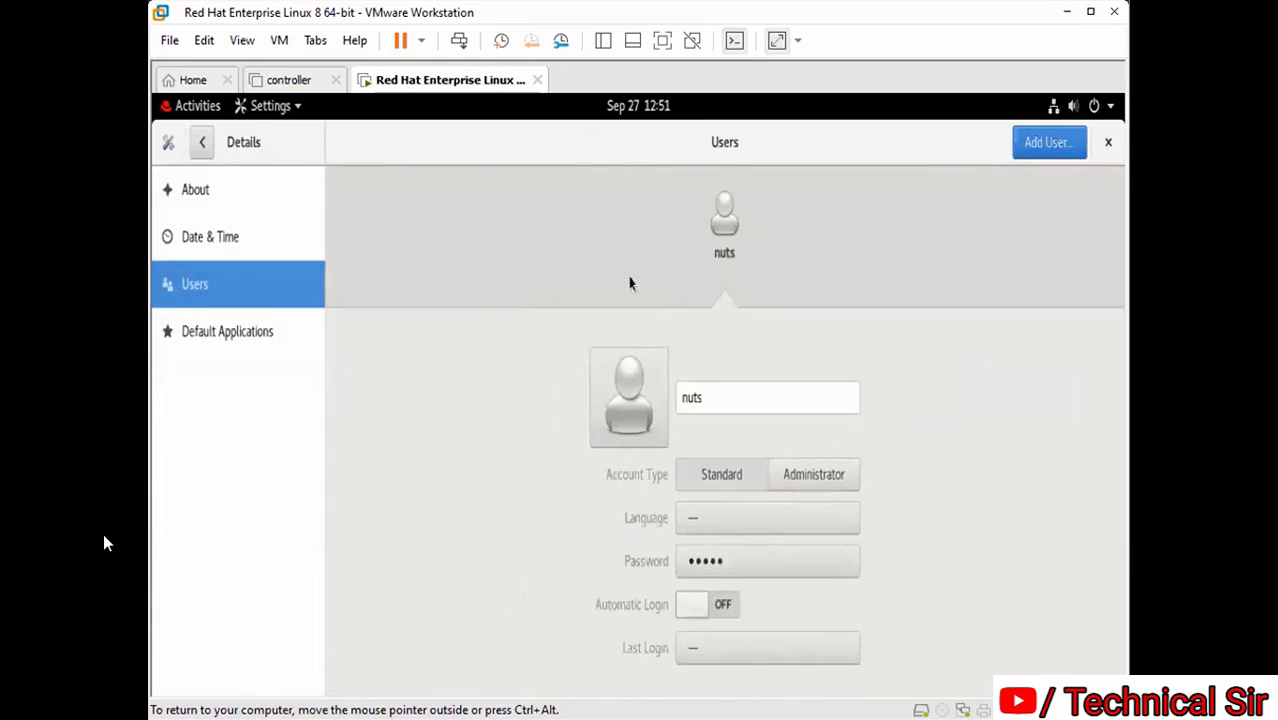
{"action": "left_click", "coordinate": [1106, 147]}
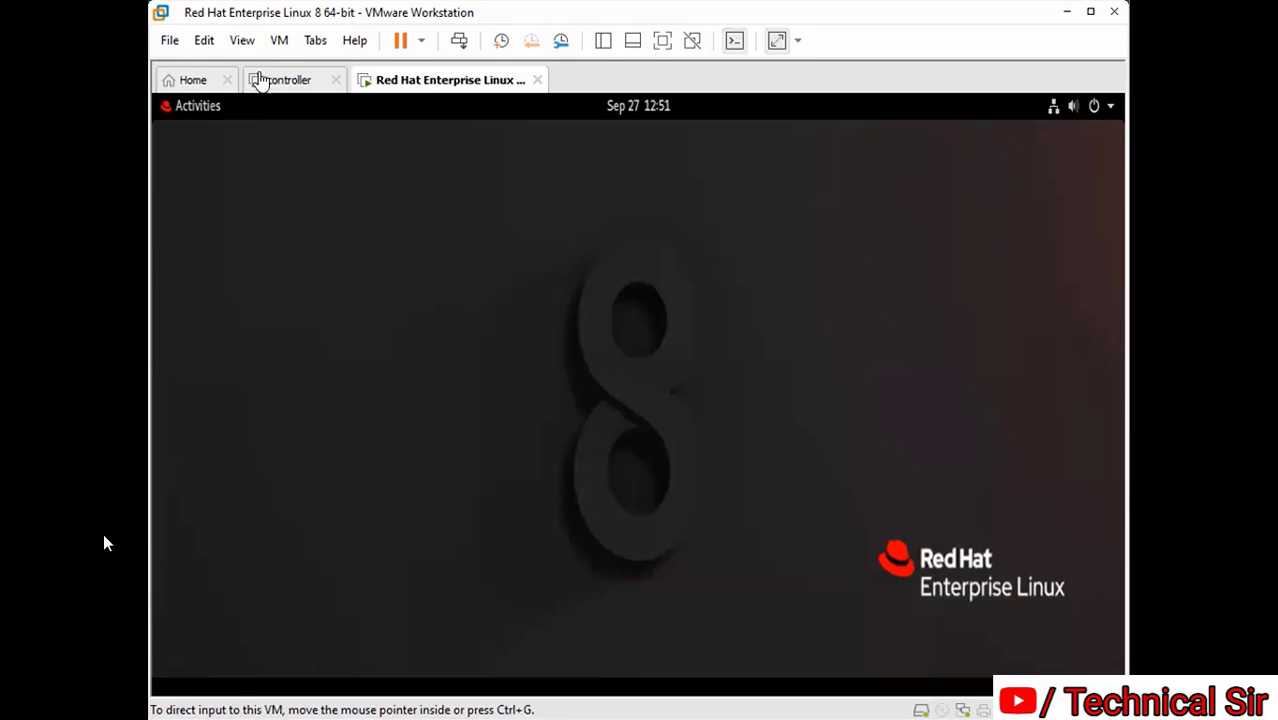
Launch a Terminal from Activities, maximize it and adjust its text size with Ctrl+plus/minus
{"action": "left_click", "coordinate": [186, 110]}
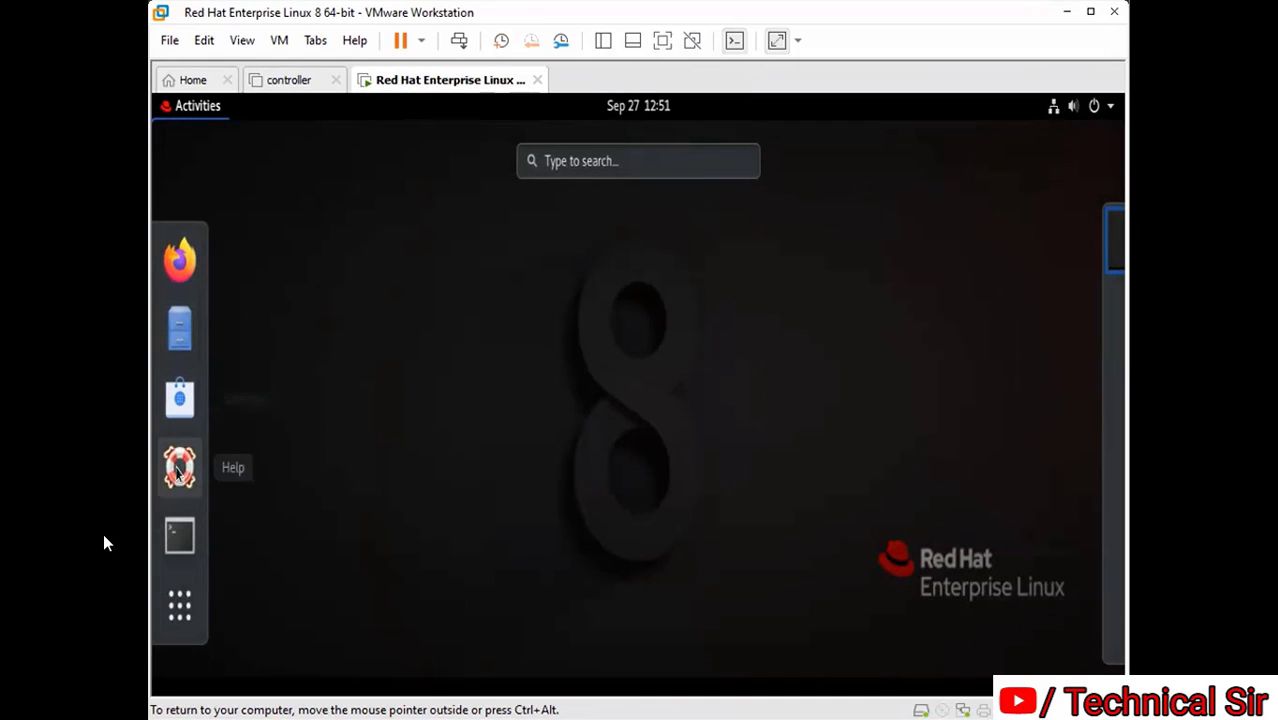
{"action": "left_click", "coordinate": [181, 540]}
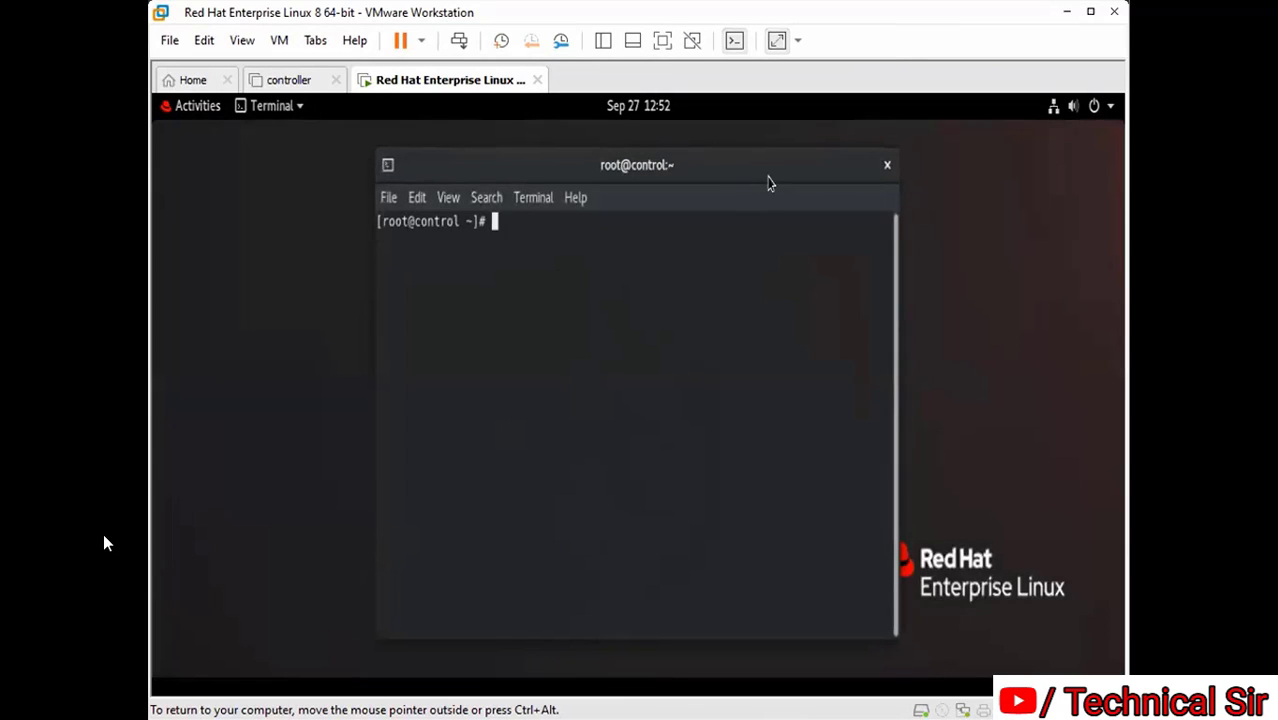
{"action": "double_click", "coordinate": [764, 177]}
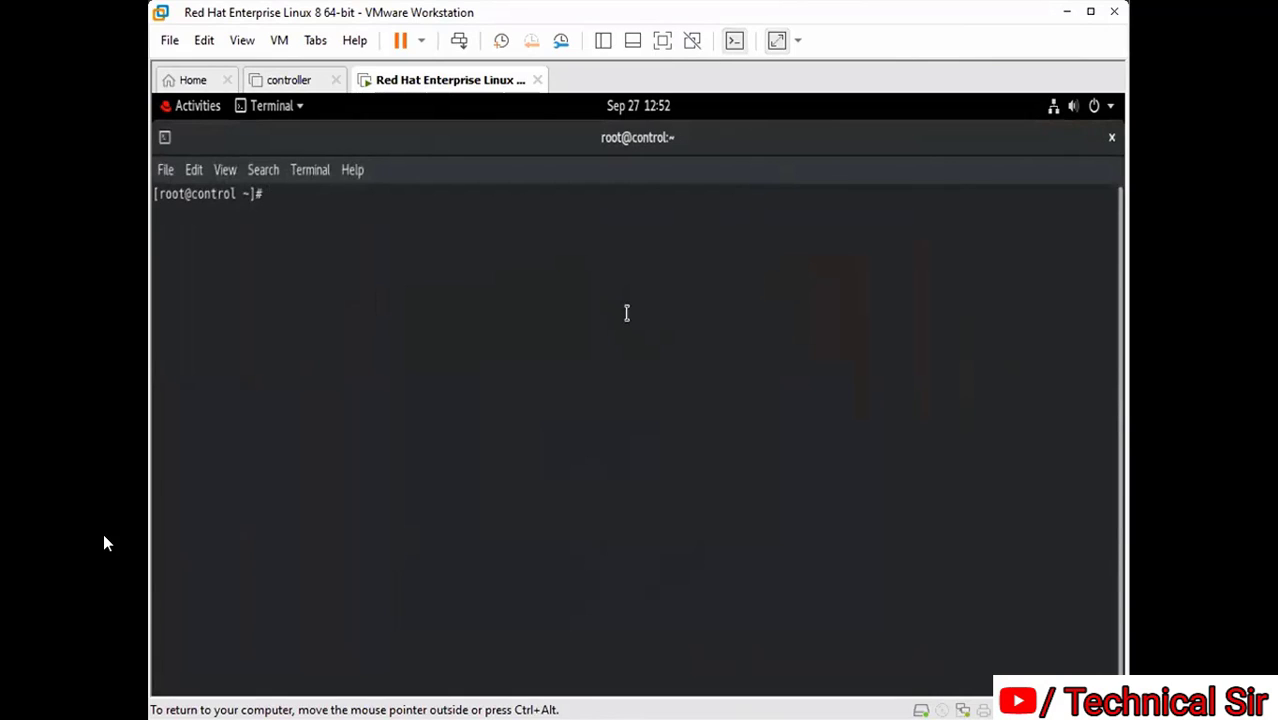
{"action": "key", "text": "ctrl+plus"}
{"action": "key", "text": "ctrl+plus"}
{"action": "key", "text": "ctrl+plus"}
{"action": "key", "text": "ctrl+plus"}
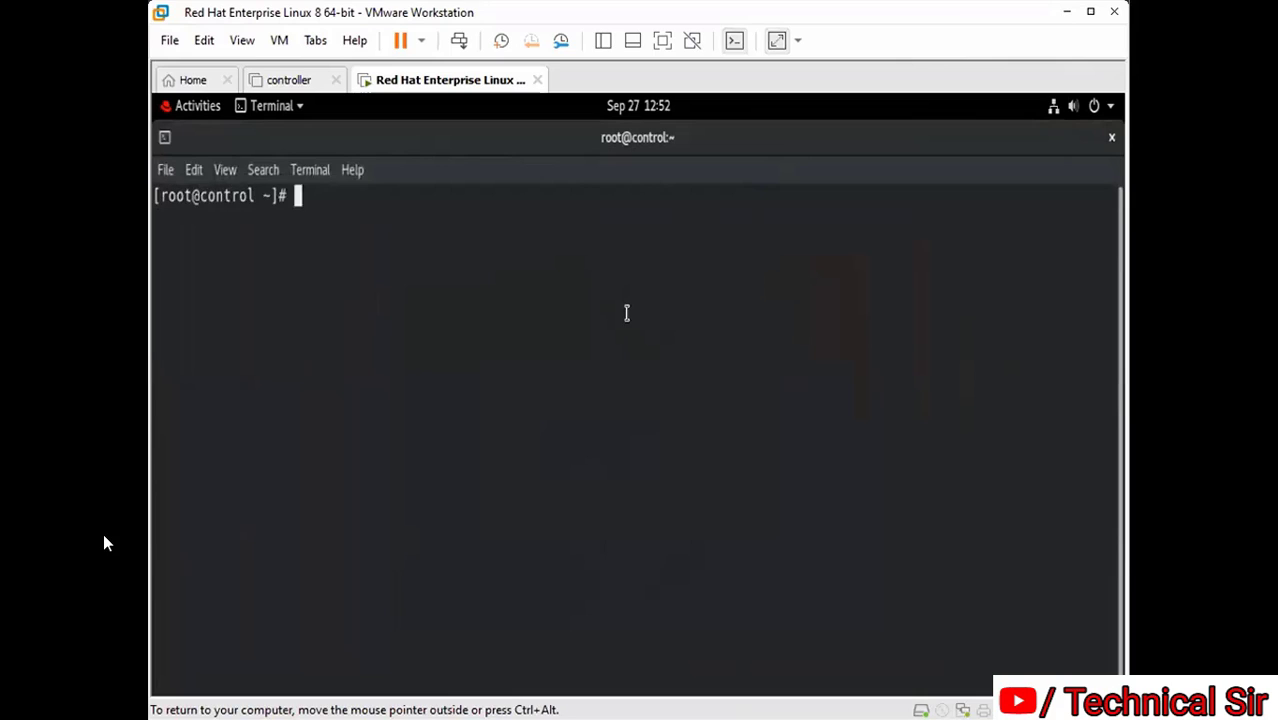
{"action": "key", "text": "ctrl+plus"}
{"action": "key", "text": "ctrl+plus"}
{"action": "key", "text": "ctrl+plus"}
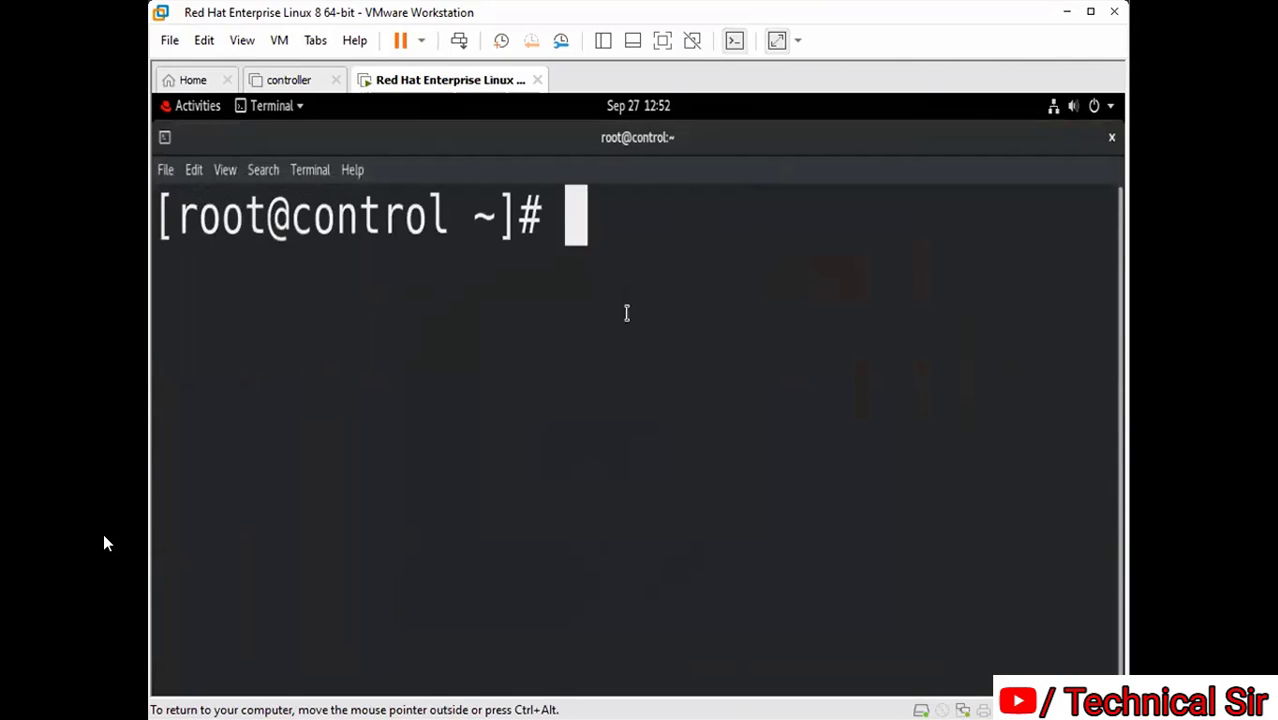
{"action": "key", "text": "ctrl+minus"}
{"action": "key", "text": "ctrl+minus"}
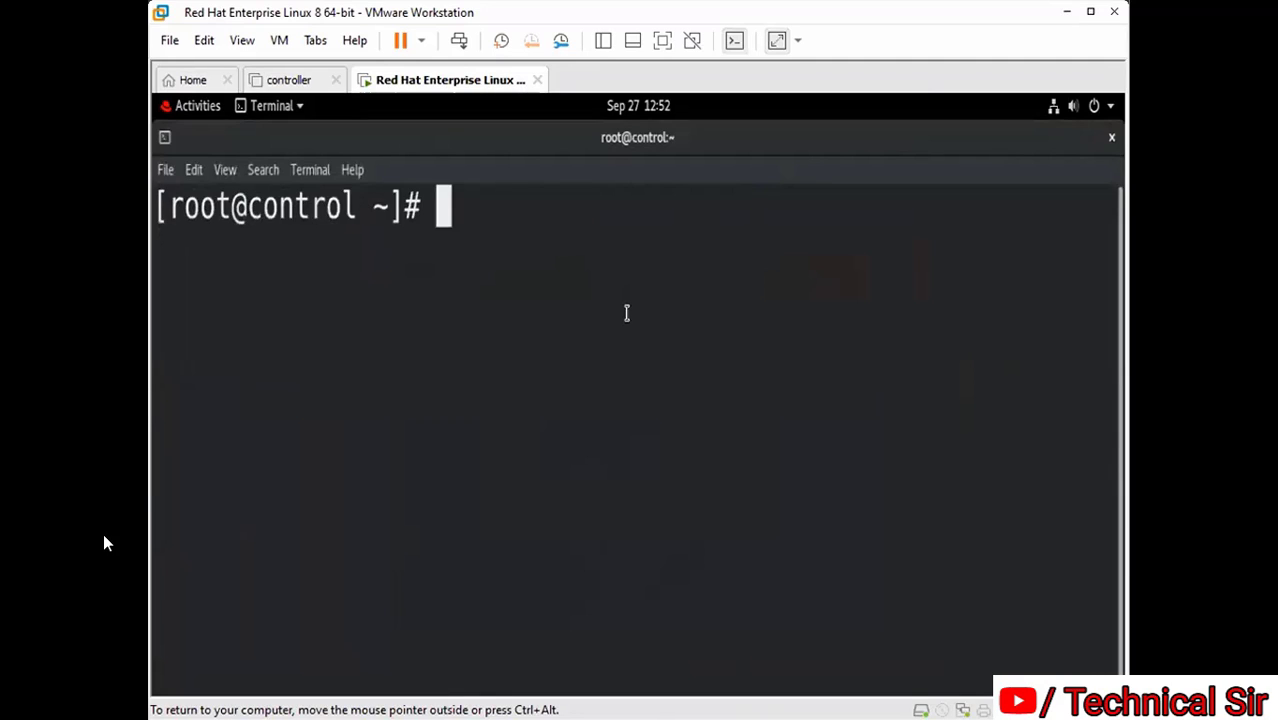
{"action": "key", "text": "ctrl+minus"}
{"action": "key", "text": "ctrl+minus"}
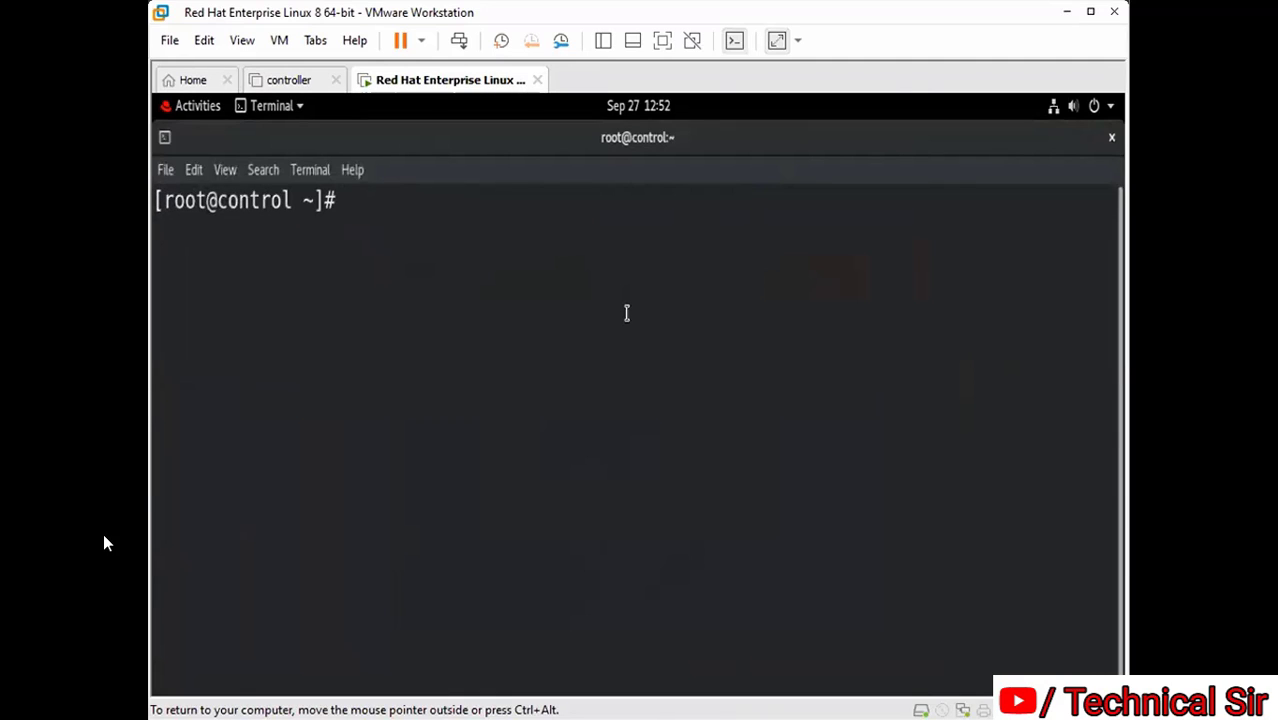